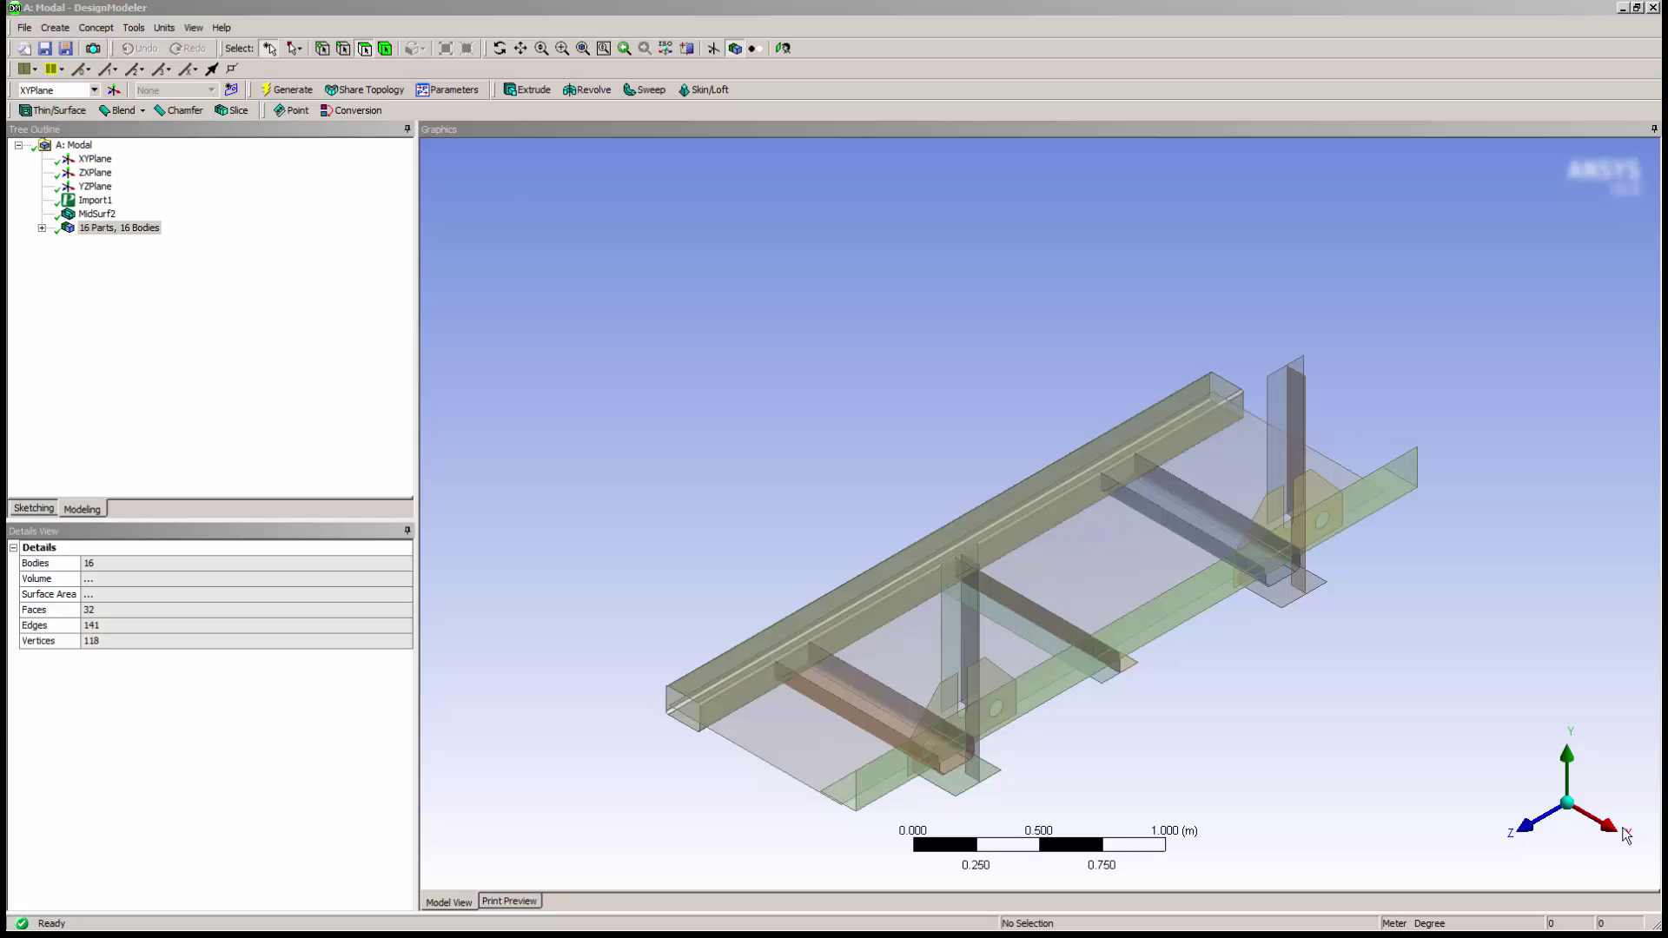
- Examine the gap between the nearer upright and its gusset plate from close up and from the side
{"action": "left_click_drag", "start_coordinate": [919, 730], "coordinate": [1018, 642]}
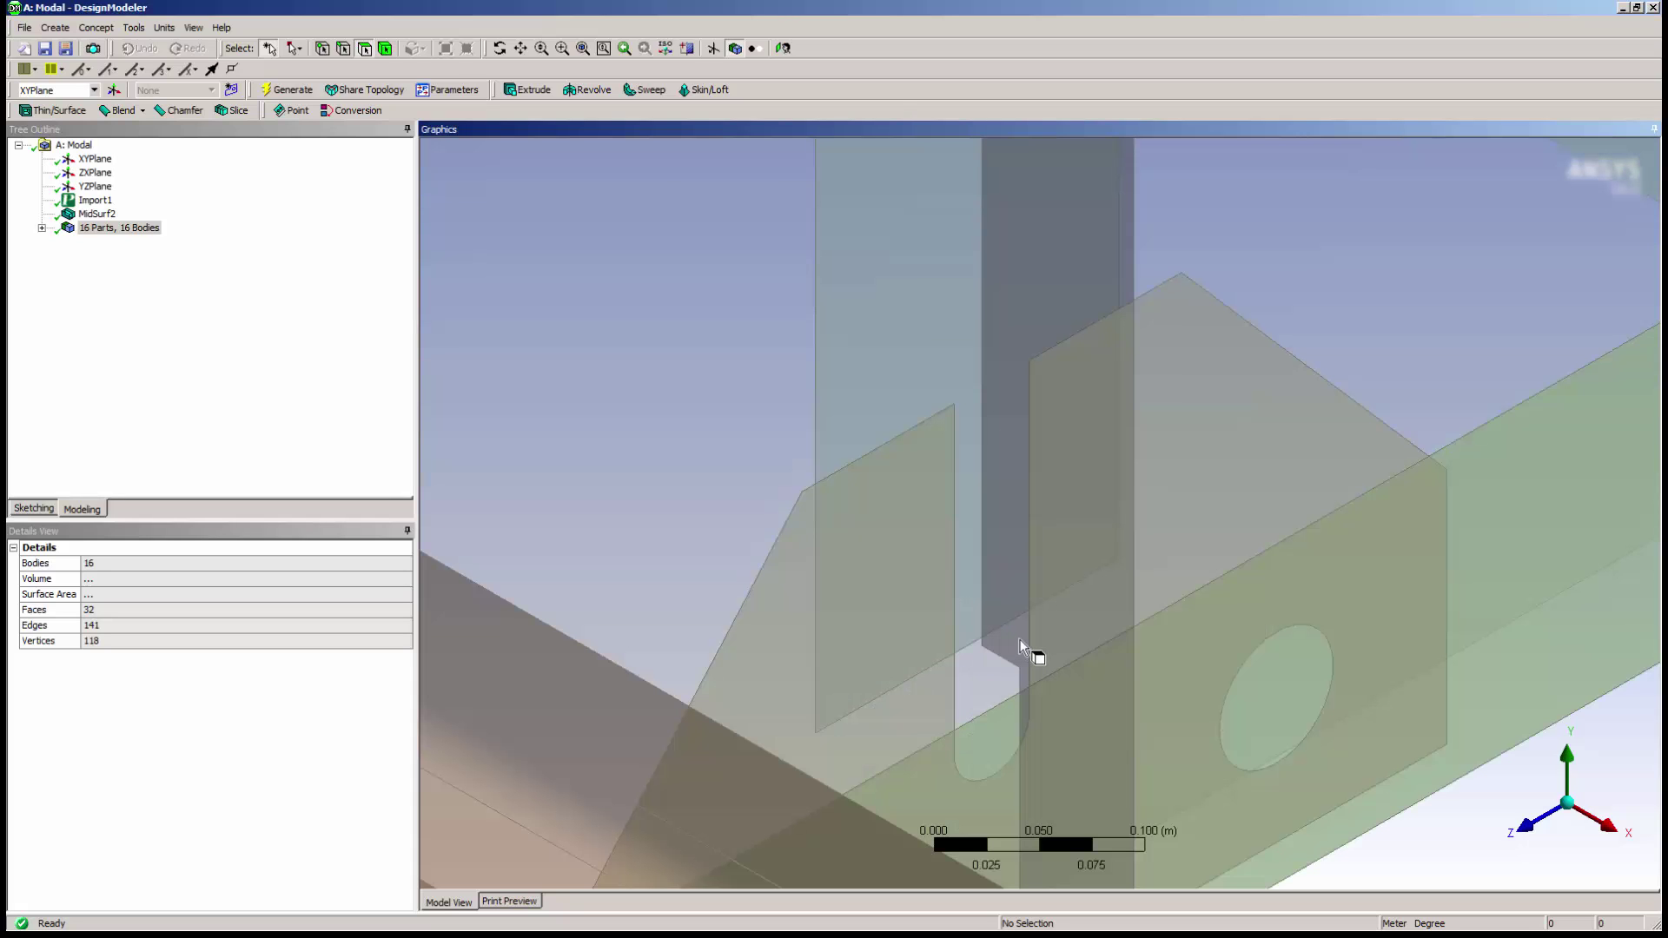
{"action": "left_click", "coordinate": [521, 47]}
{"action": "left_click_drag", "start_coordinate": [847, 582], "coordinate": [1041, 521]}
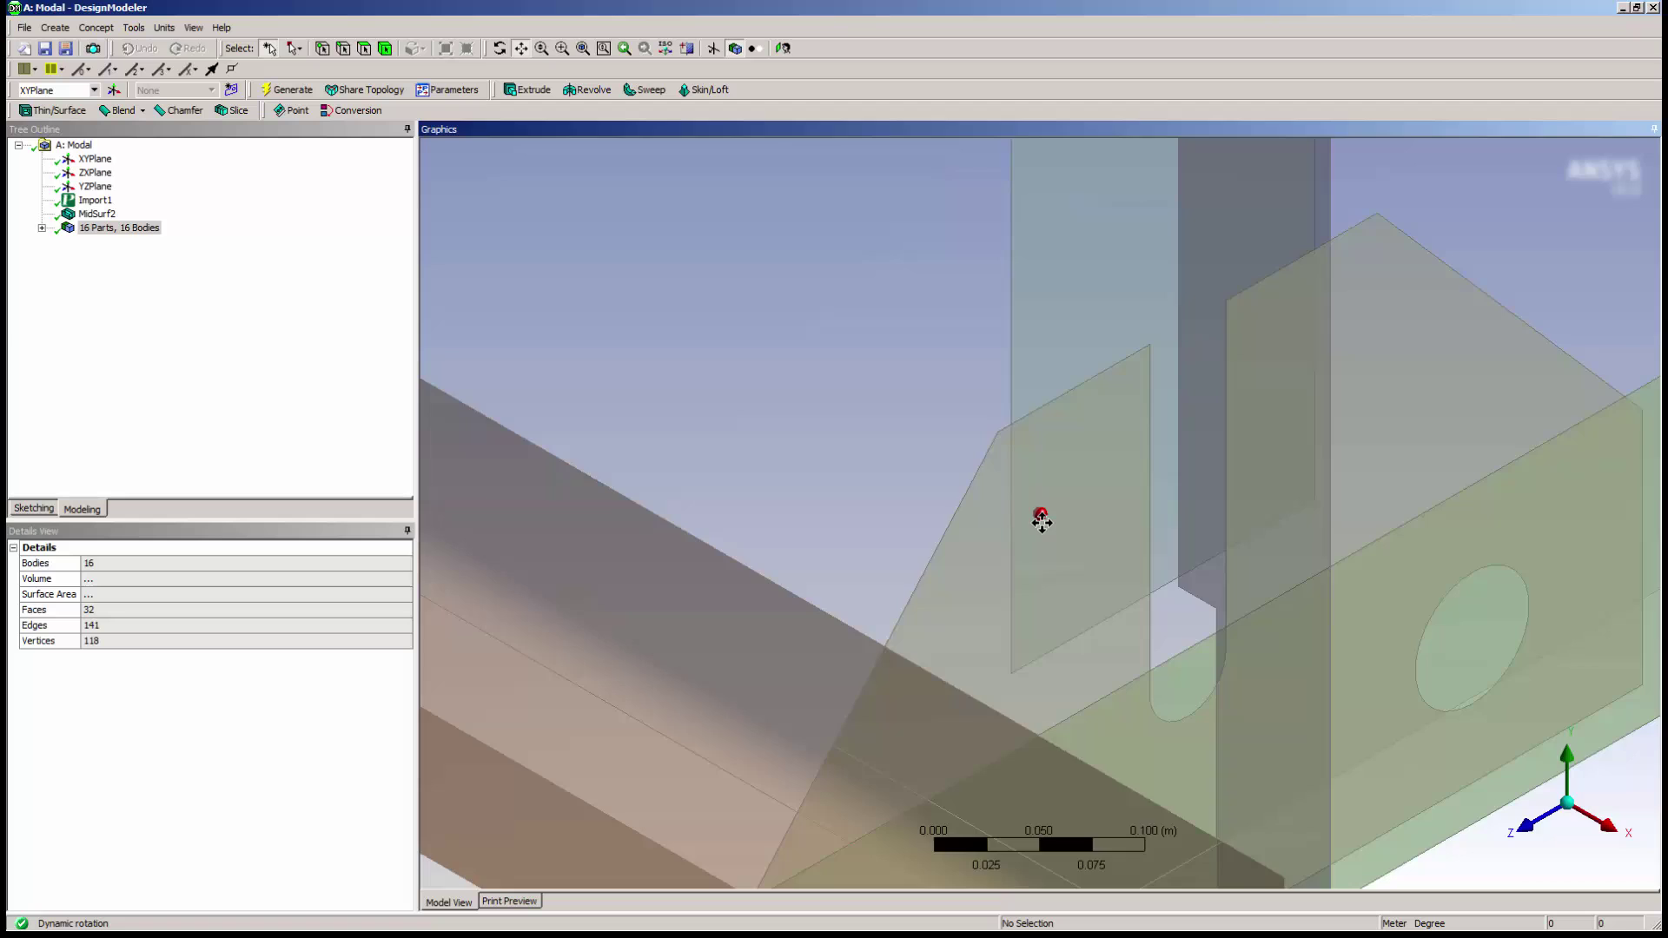
{"action": "middle_click_drag", "start_coordinate": [1042, 522], "coordinate": [1191, 510]}
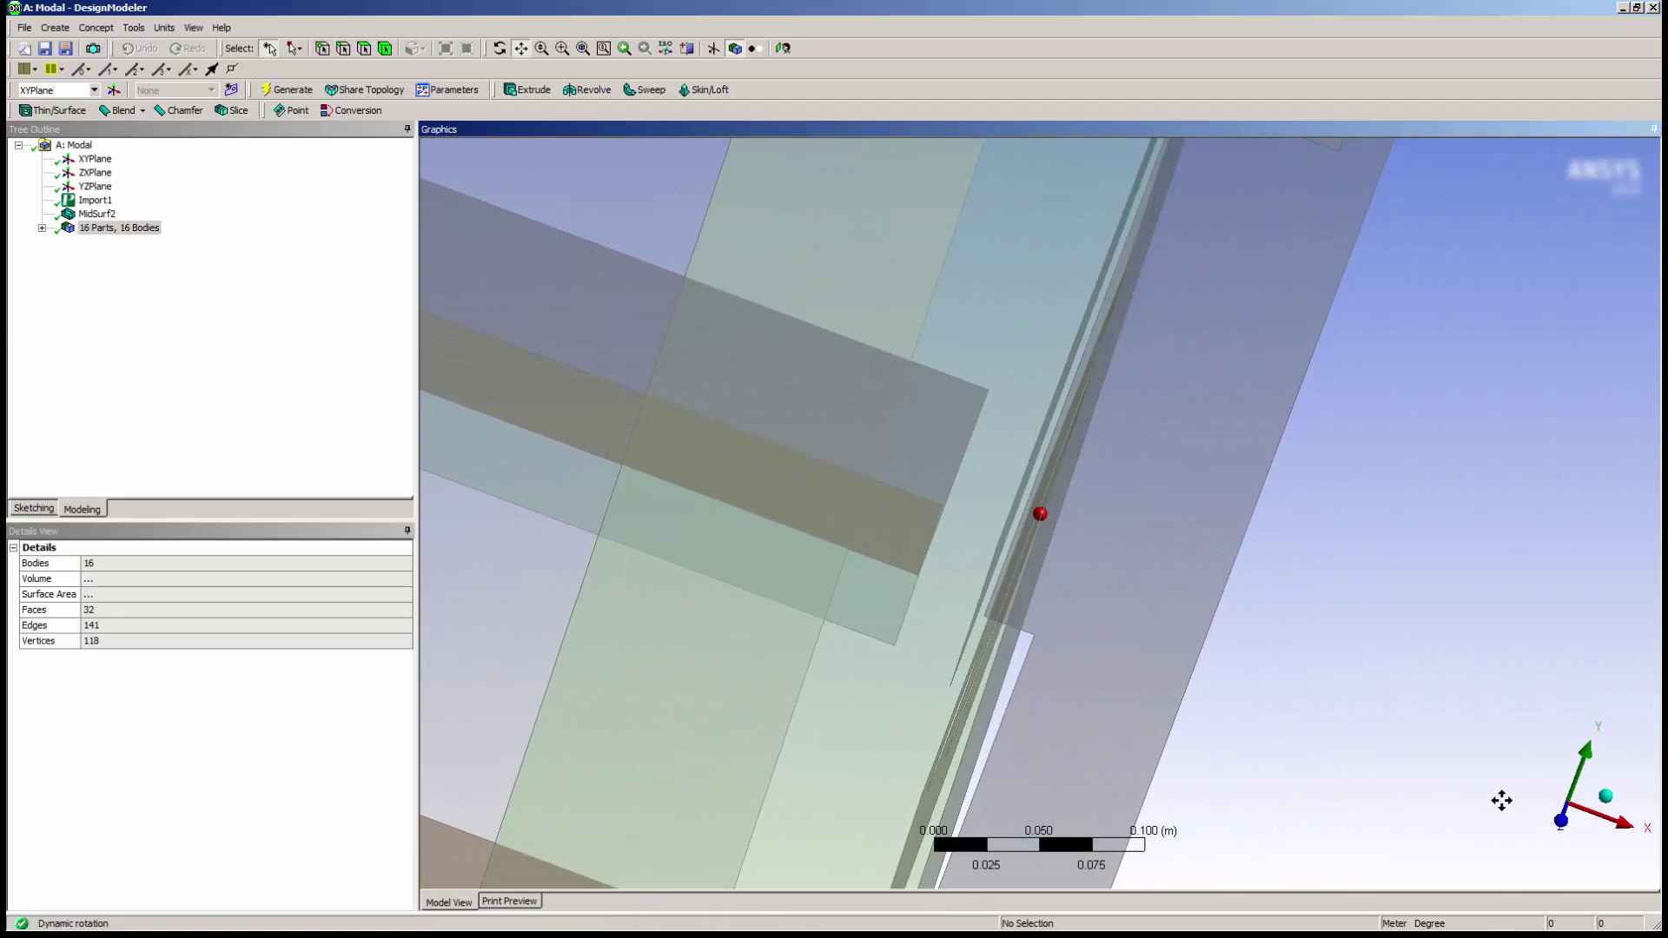
{"action": "left_click", "coordinate": [1606, 795]}
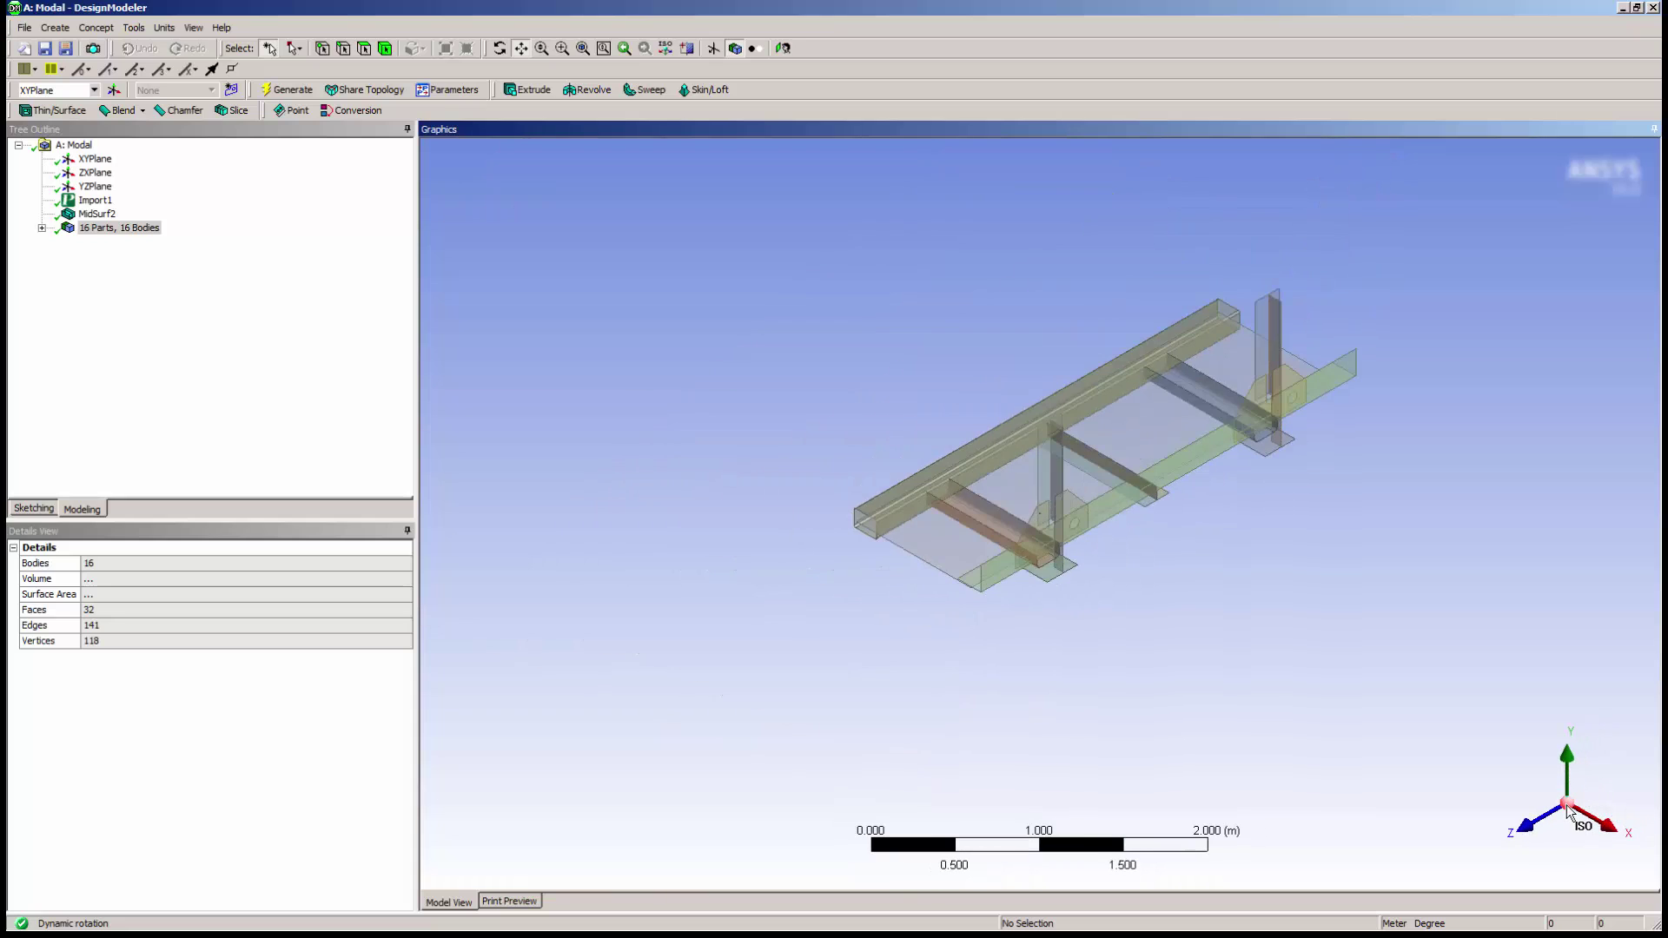
{"action": "left_click", "coordinate": [1567, 806]}
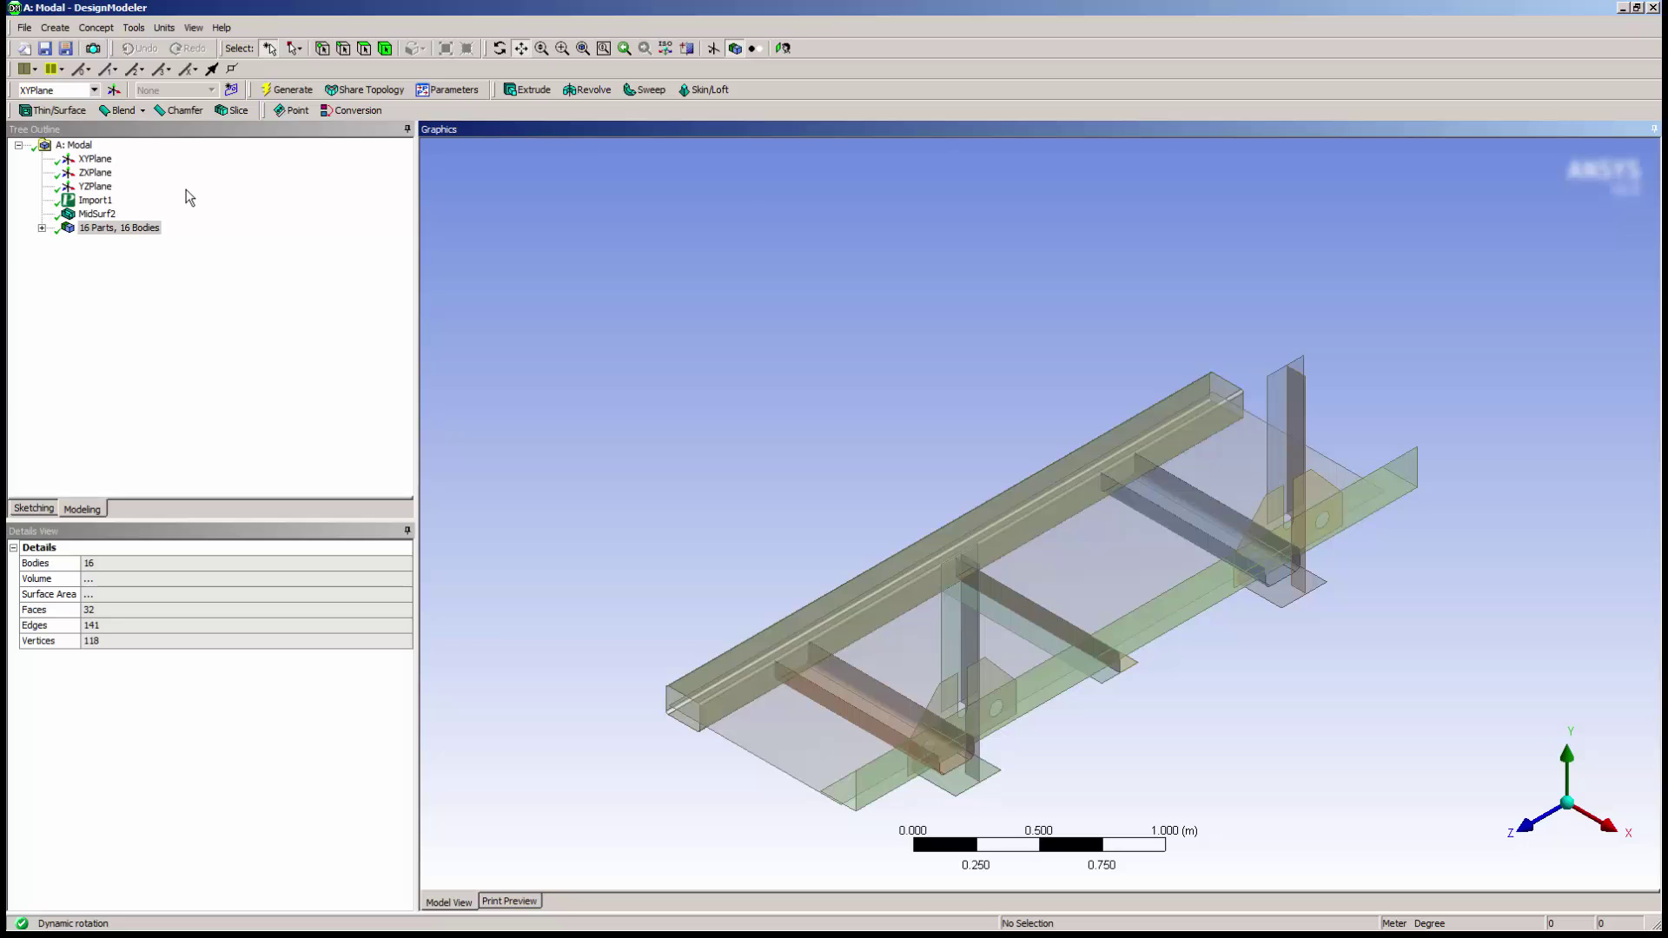
- Start a Weld feature and assign the two side edges and bottom edge of the nearer upright's plate as its edges
{"action": "left_click", "coordinate": [134, 27]}
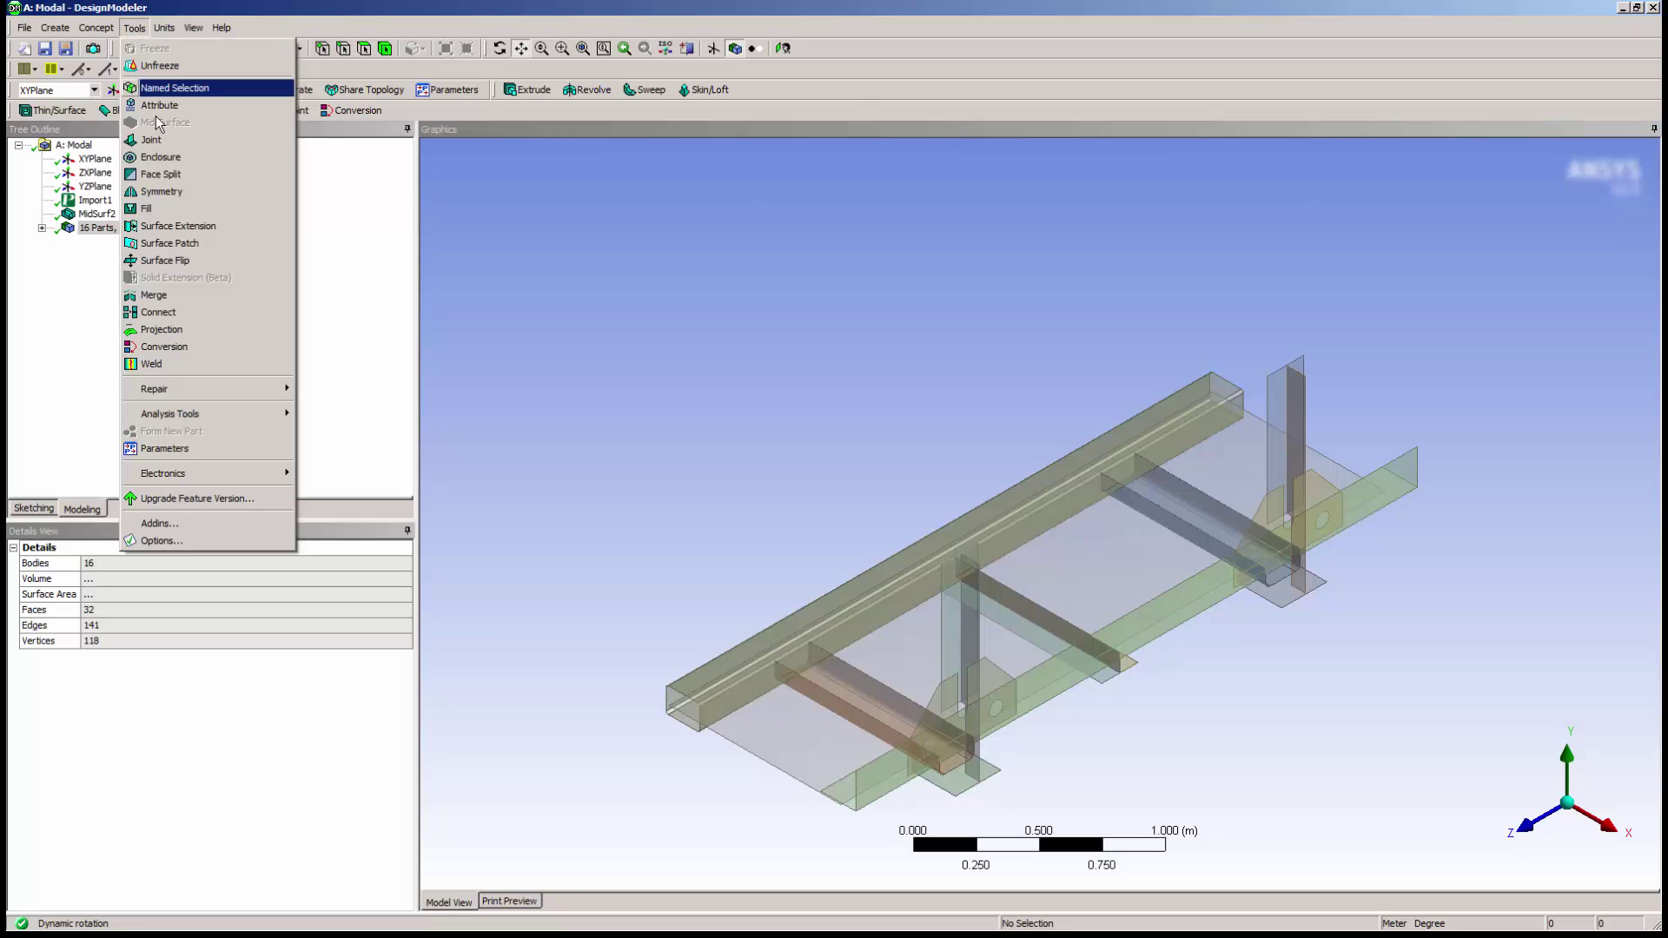
{"action": "left_click", "coordinate": [158, 365]}
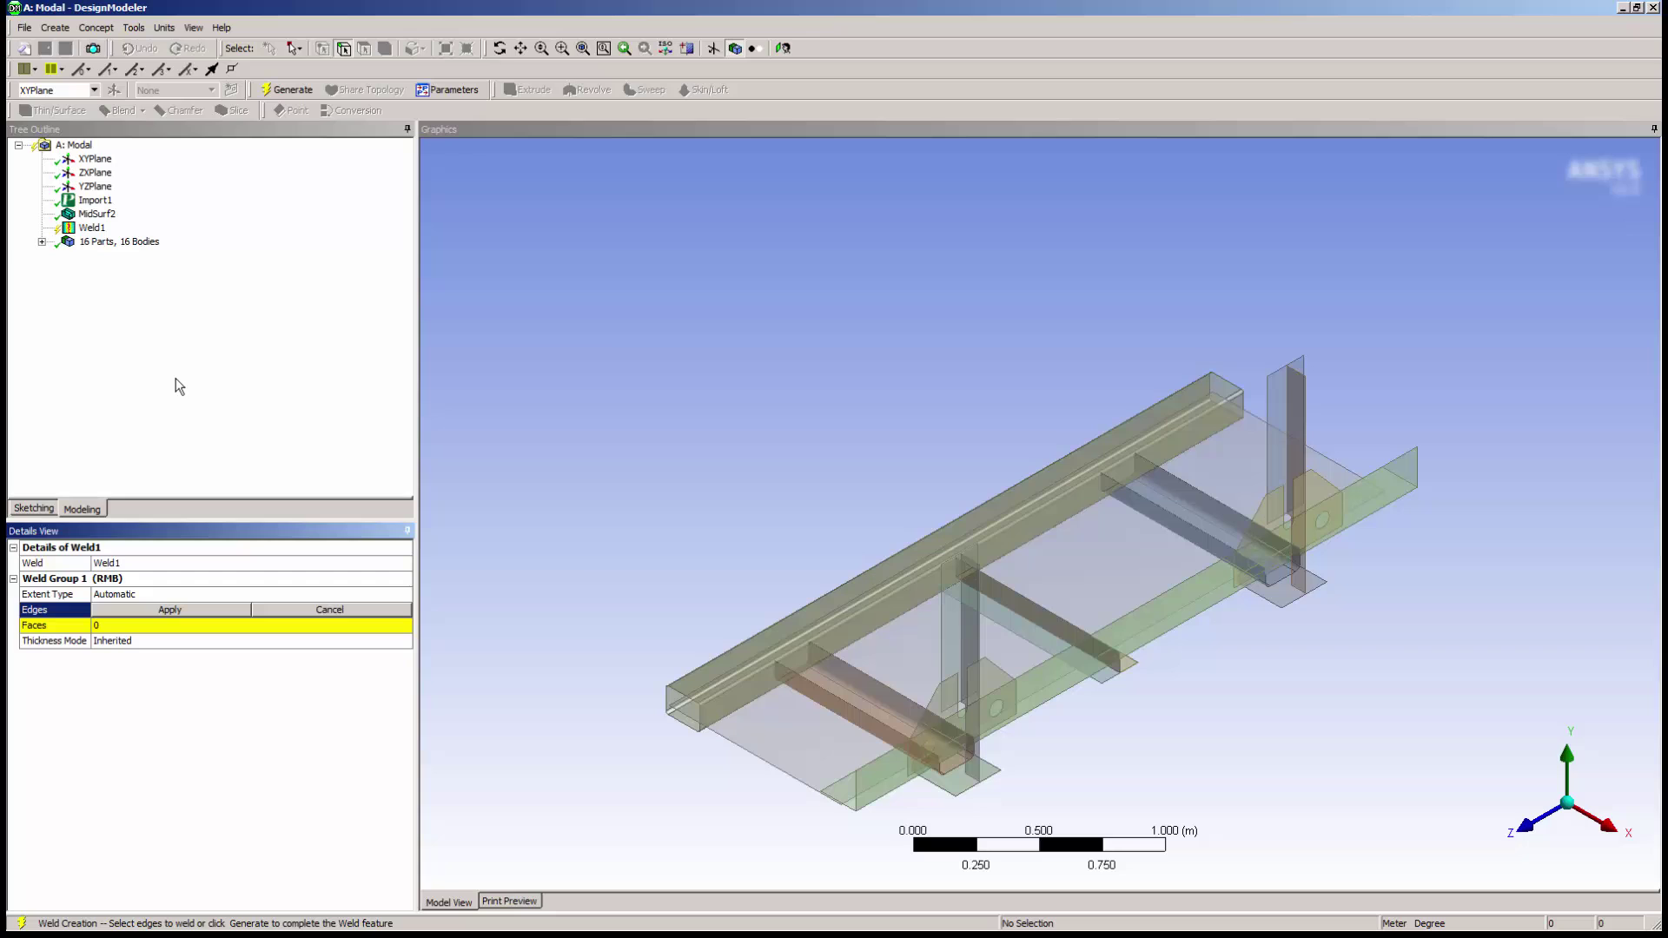
{"action": "left_click_drag", "start_coordinate": [887, 728], "coordinate": [1044, 645]}
{"action": "left_click", "coordinate": [788, 580]}
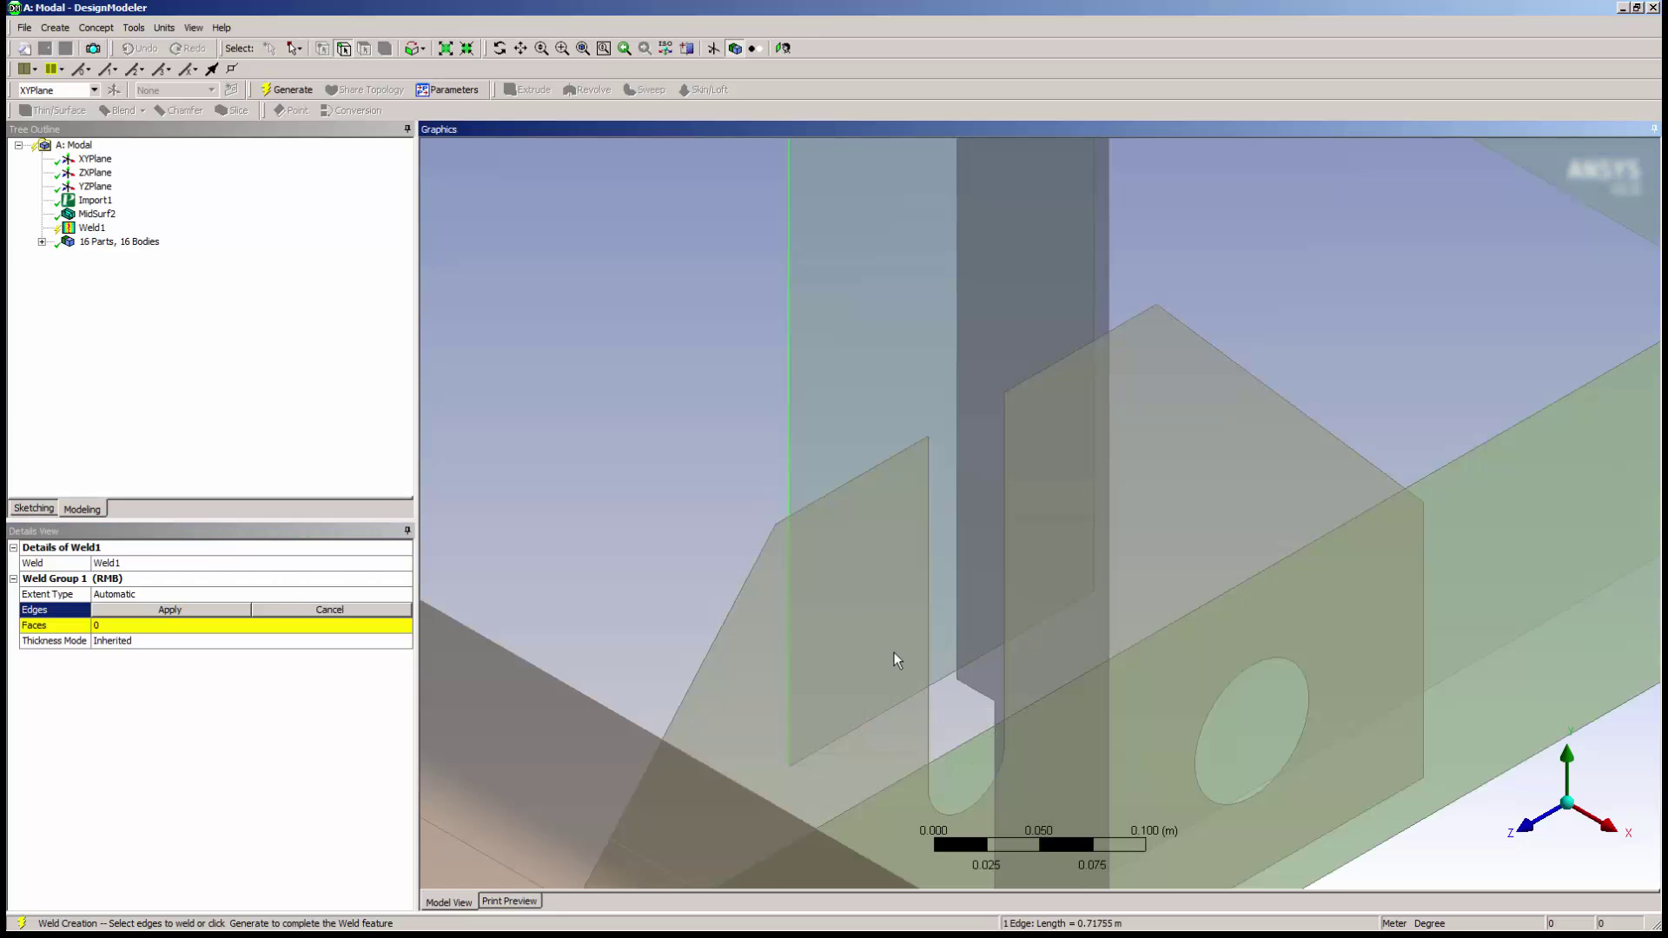
{"action": "left_click", "coordinate": [904, 697], "text": "ctrl"}
{"action": "left_click", "coordinate": [216, 609]}
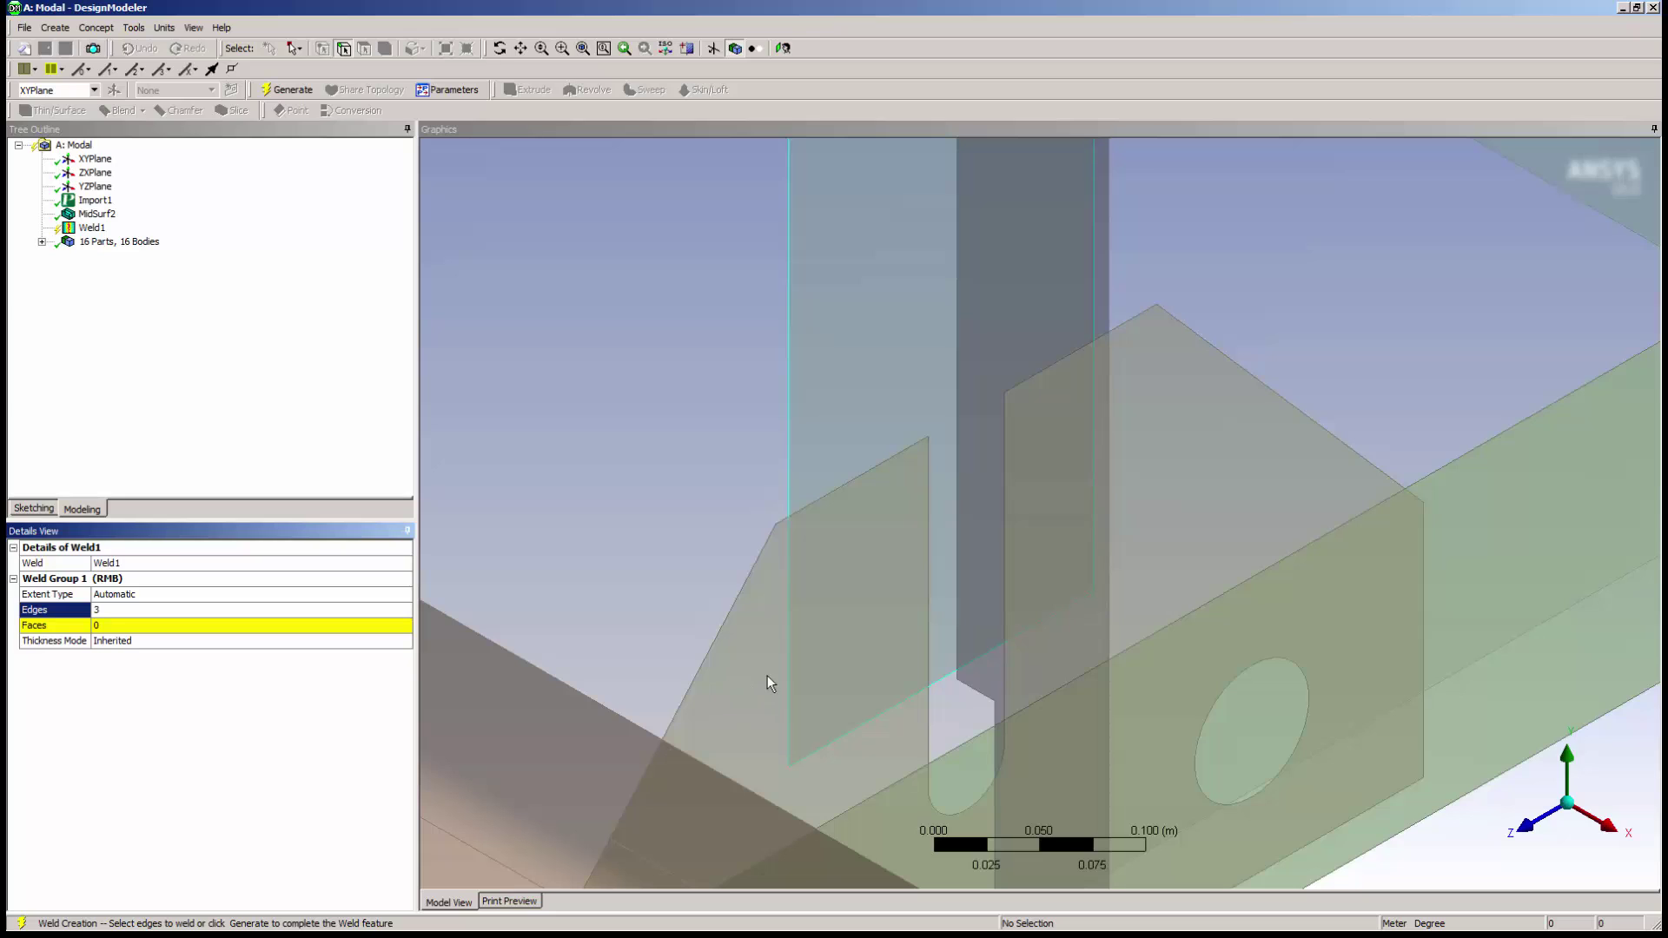
- Assign the nearer gusset plate's face as the weld target and generate the weld
{"action": "left_click", "coordinate": [168, 625]}
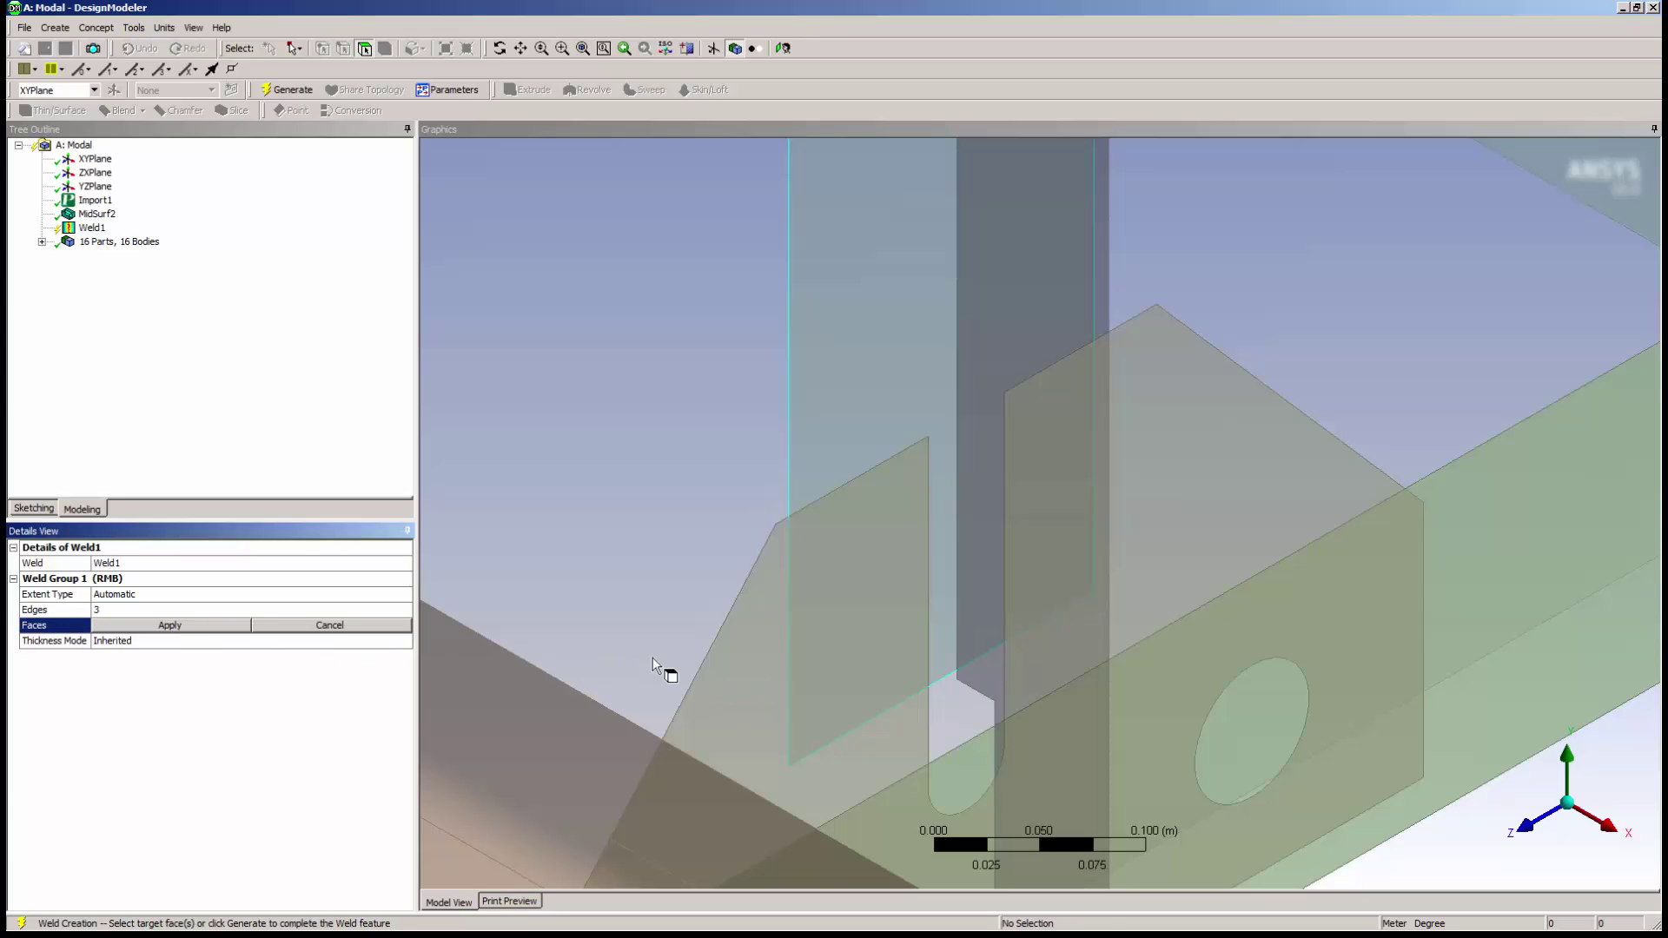
{"action": "left_click", "coordinate": [733, 671]}
{"action": "left_click", "coordinate": [213, 627]}
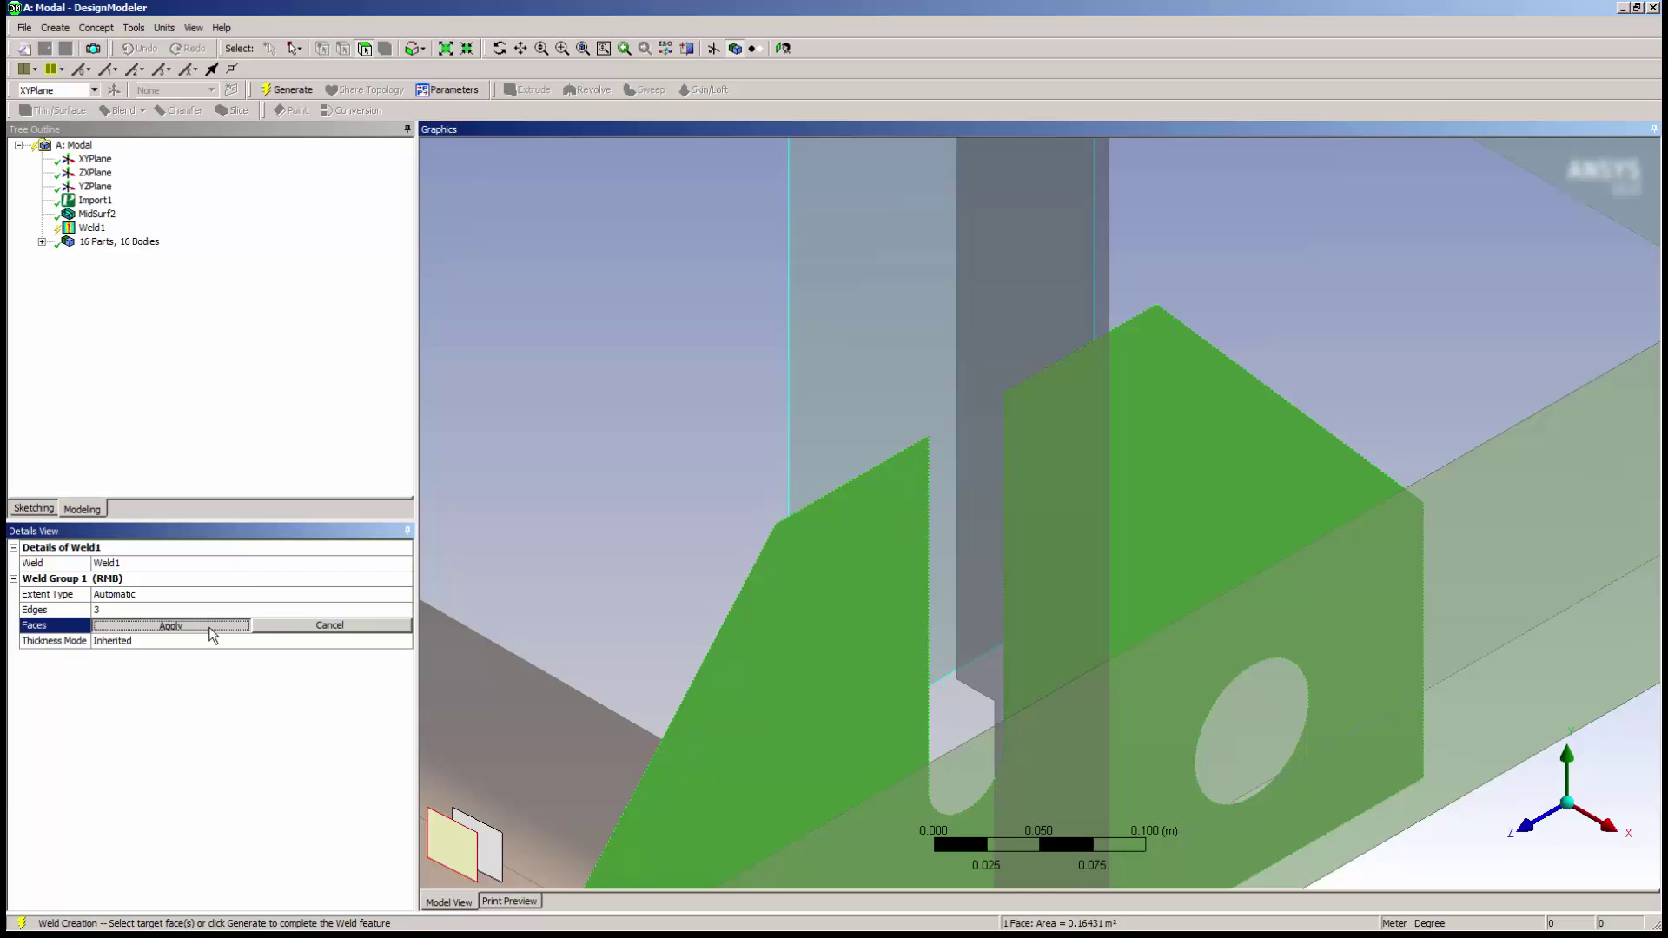
{"action": "left_click", "coordinate": [278, 96]}
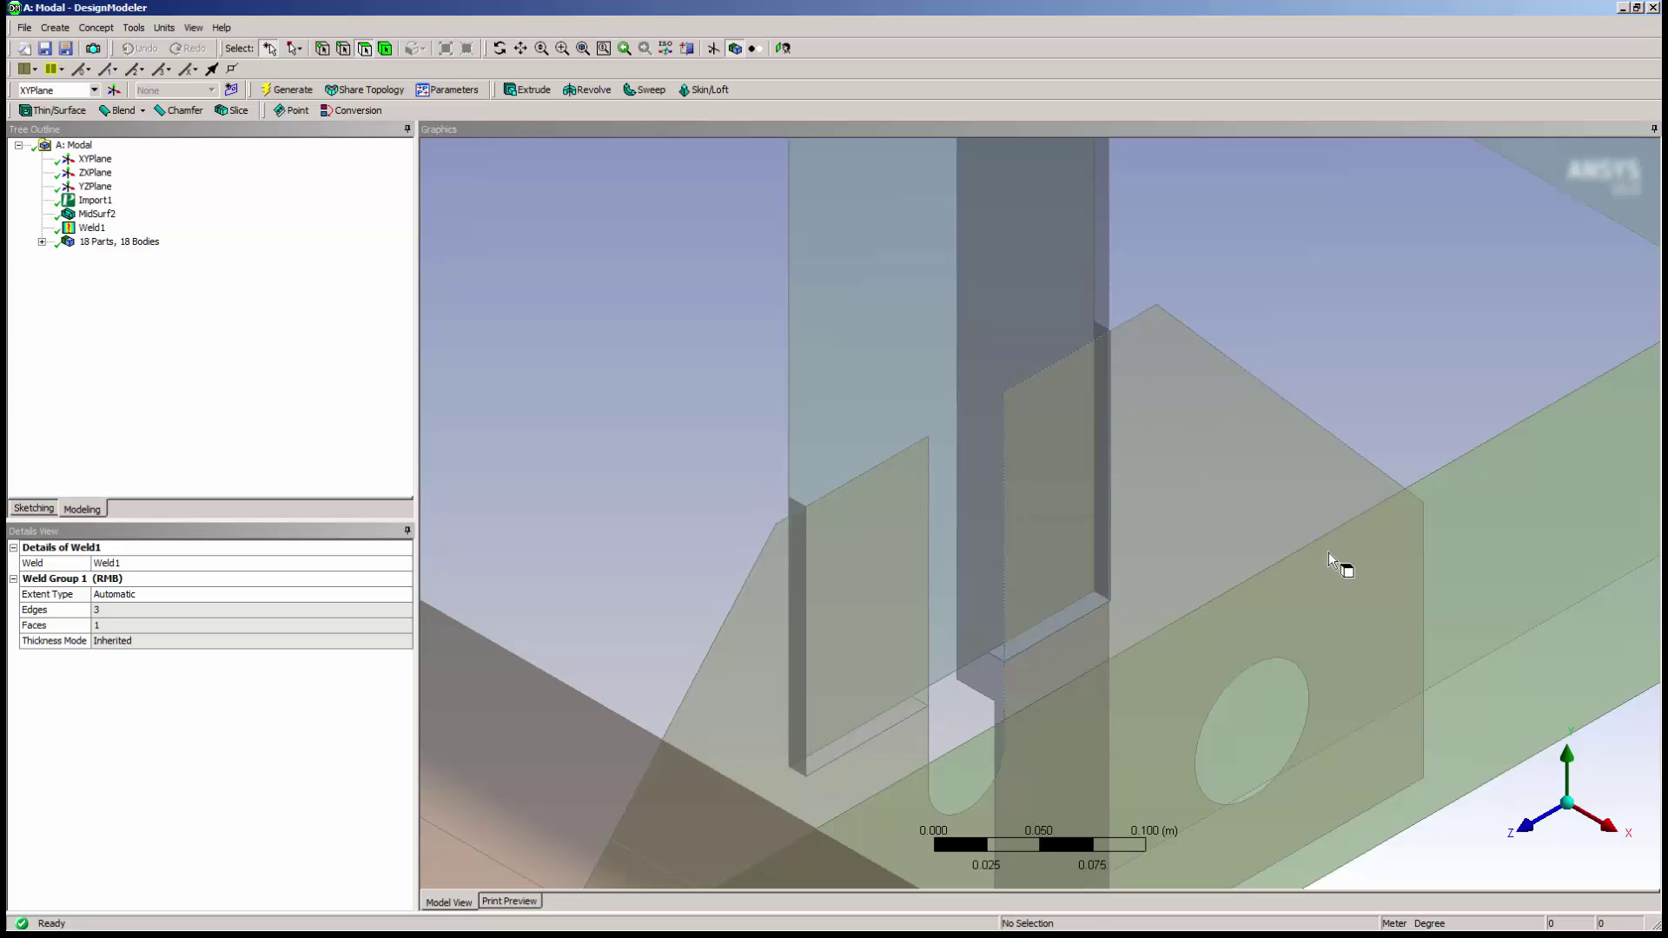
- Start a second Weld feature using the two side edges and bottom edge of the farther upright's plate
{"action": "left_click", "coordinate": [1566, 802]}
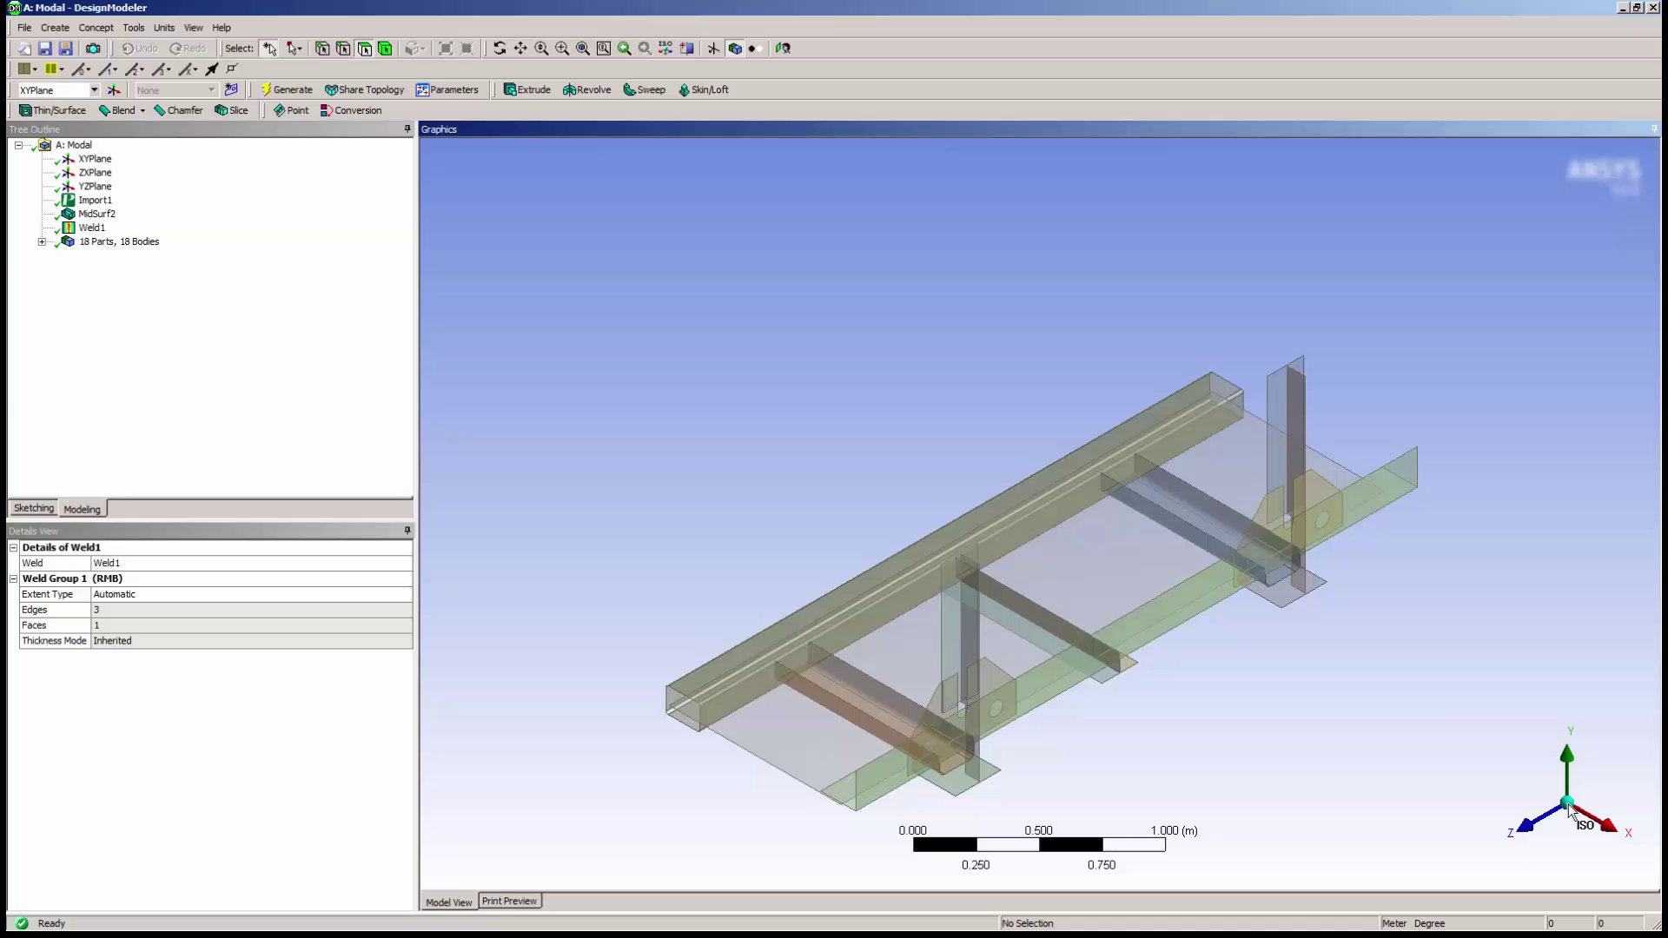
{"action": "right_click_drag", "start_coordinate": [1233, 535], "coordinate": [1344, 447]}
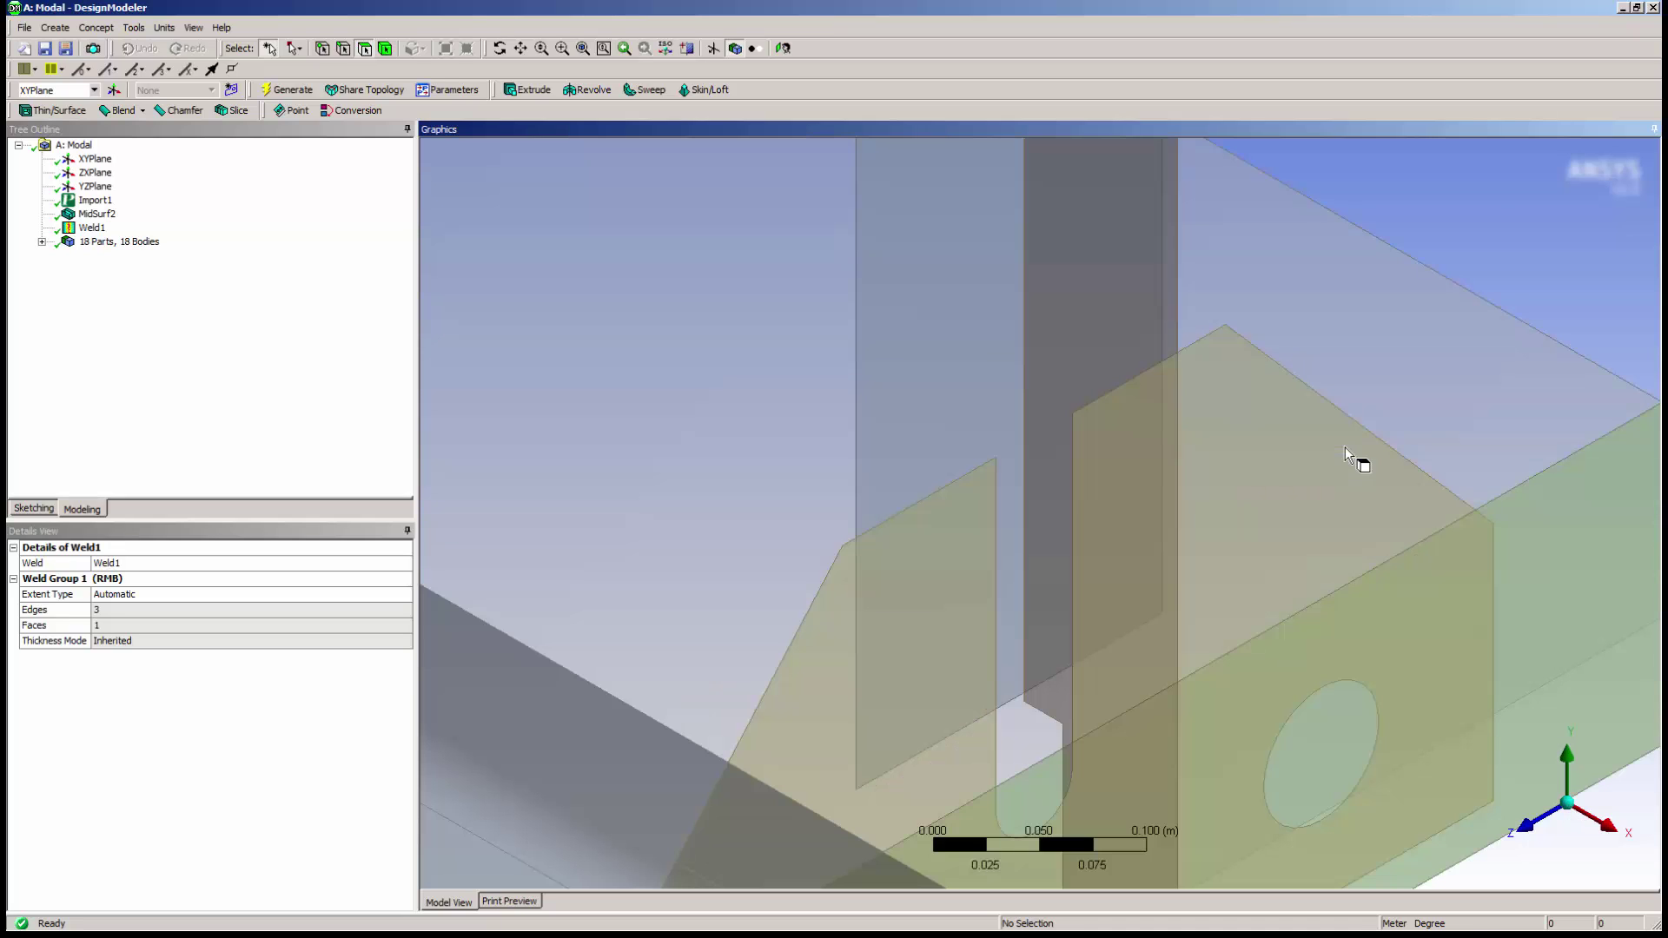
{"action": "left_click", "coordinate": [134, 27]}
{"action": "left_click", "coordinate": [153, 365]}
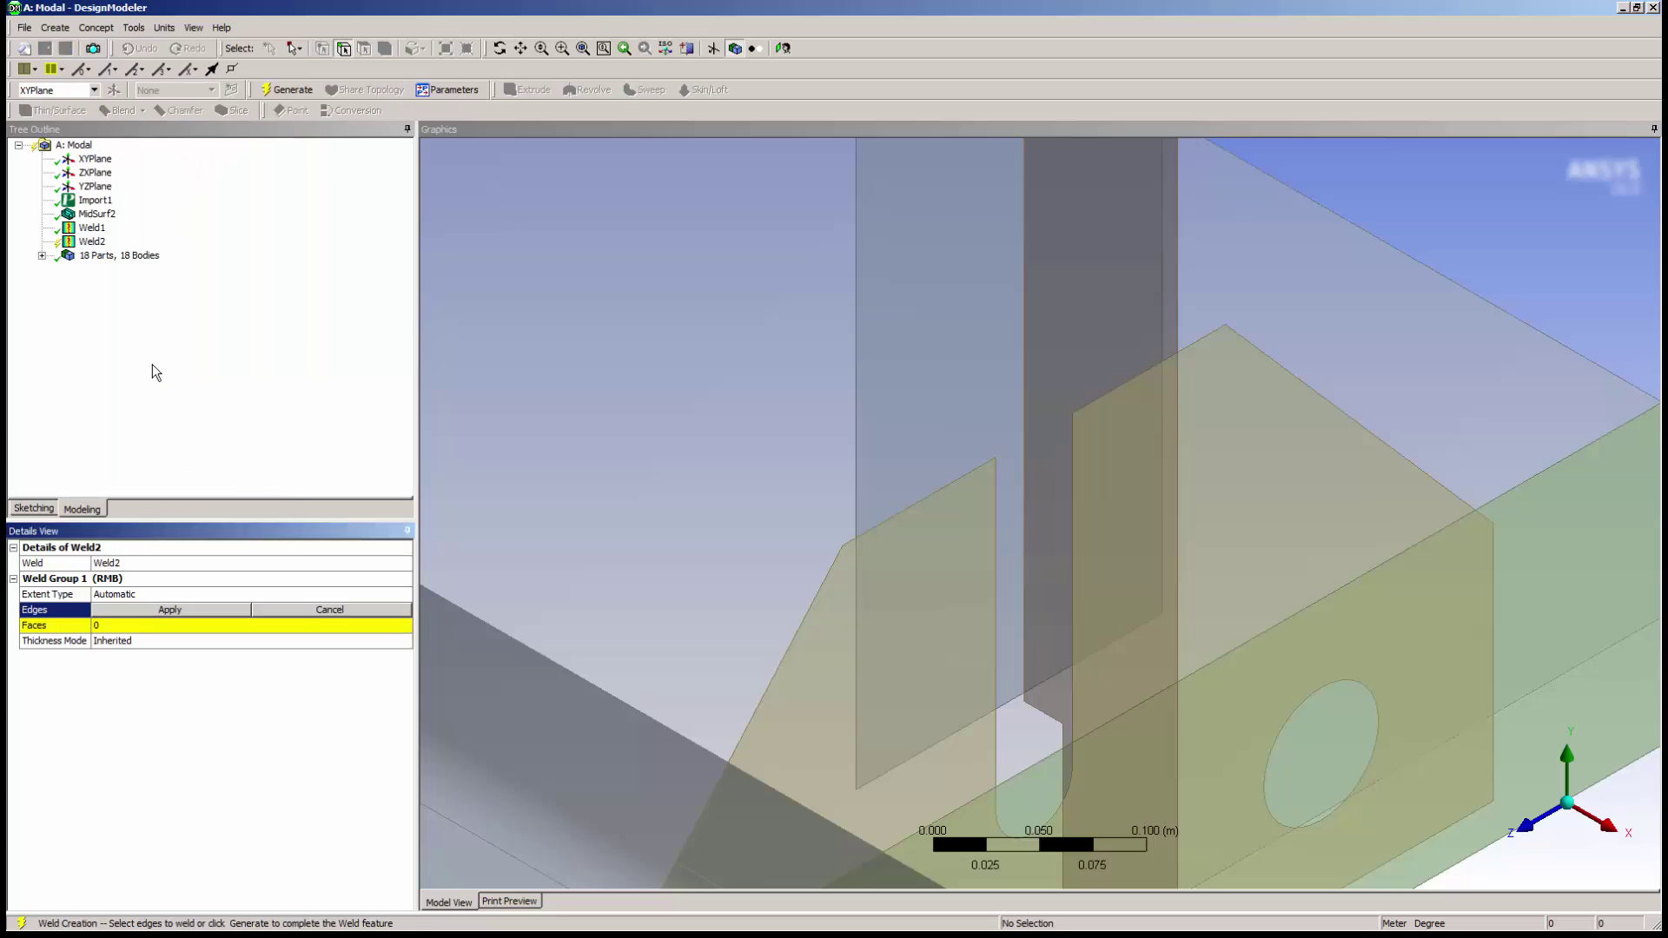
{"action": "left_click", "coordinate": [857, 570]}
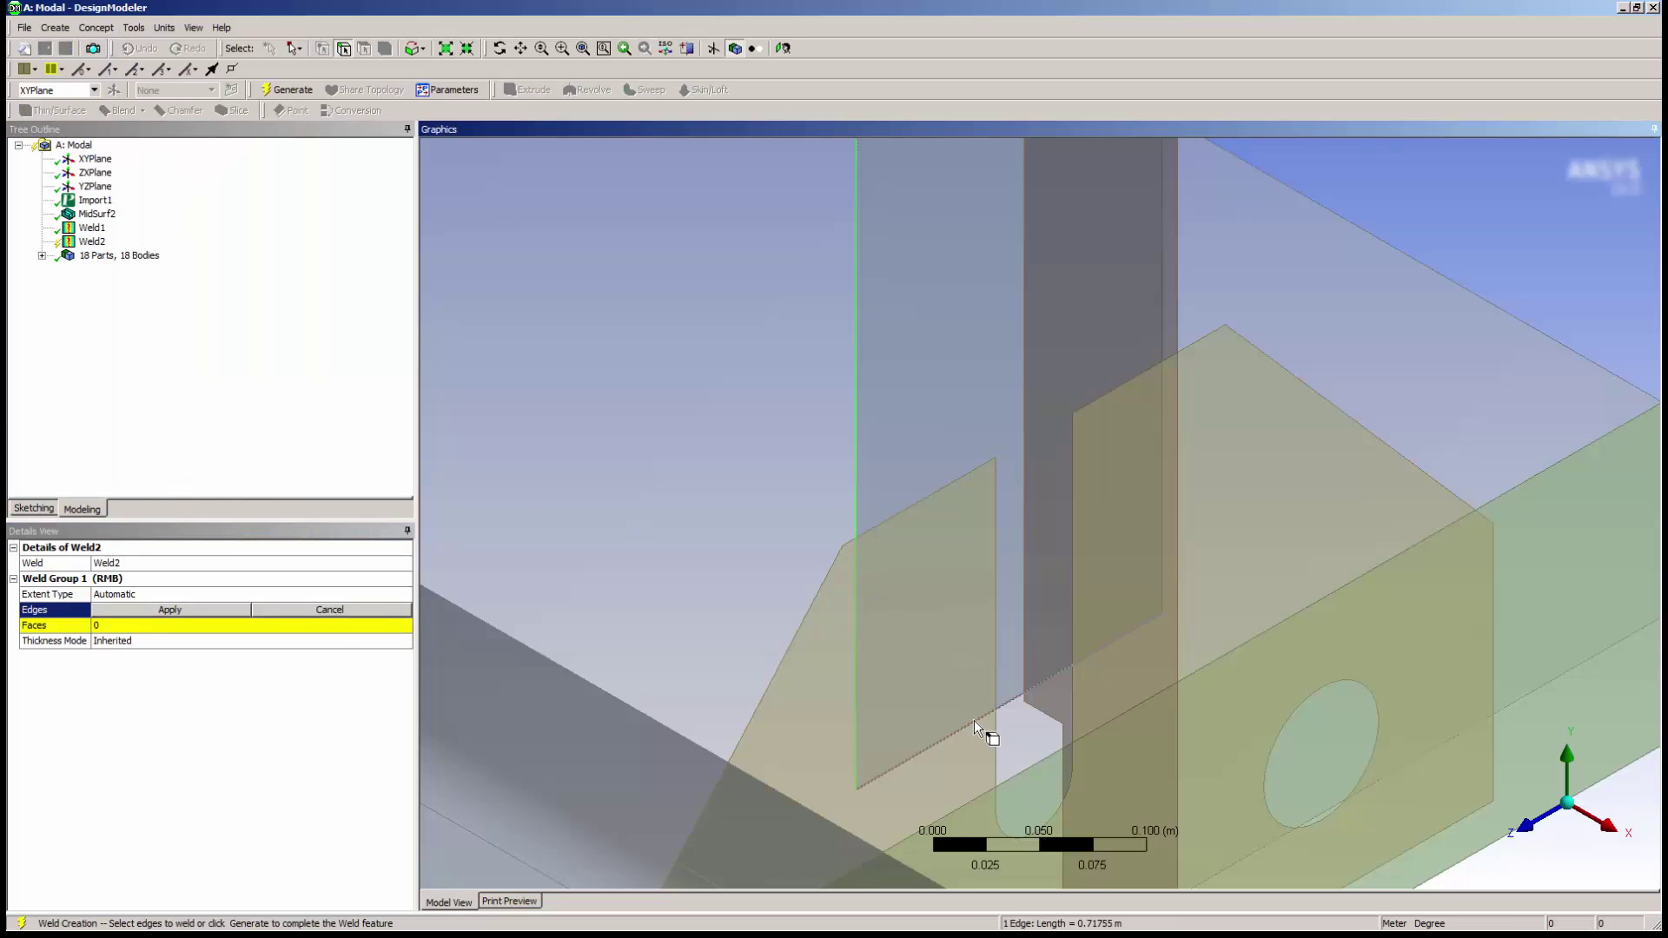
{"action": "left_click", "coordinate": [974, 723], "text": "ctrl"}
{"action": "left_click", "coordinate": [1163, 501], "text": "ctrl"}
{"action": "left_click", "coordinate": [207, 609]}
- Assign the farther gusset plate's face as the second weld's target and generate it
{"action": "left_click", "coordinate": [160, 624]}
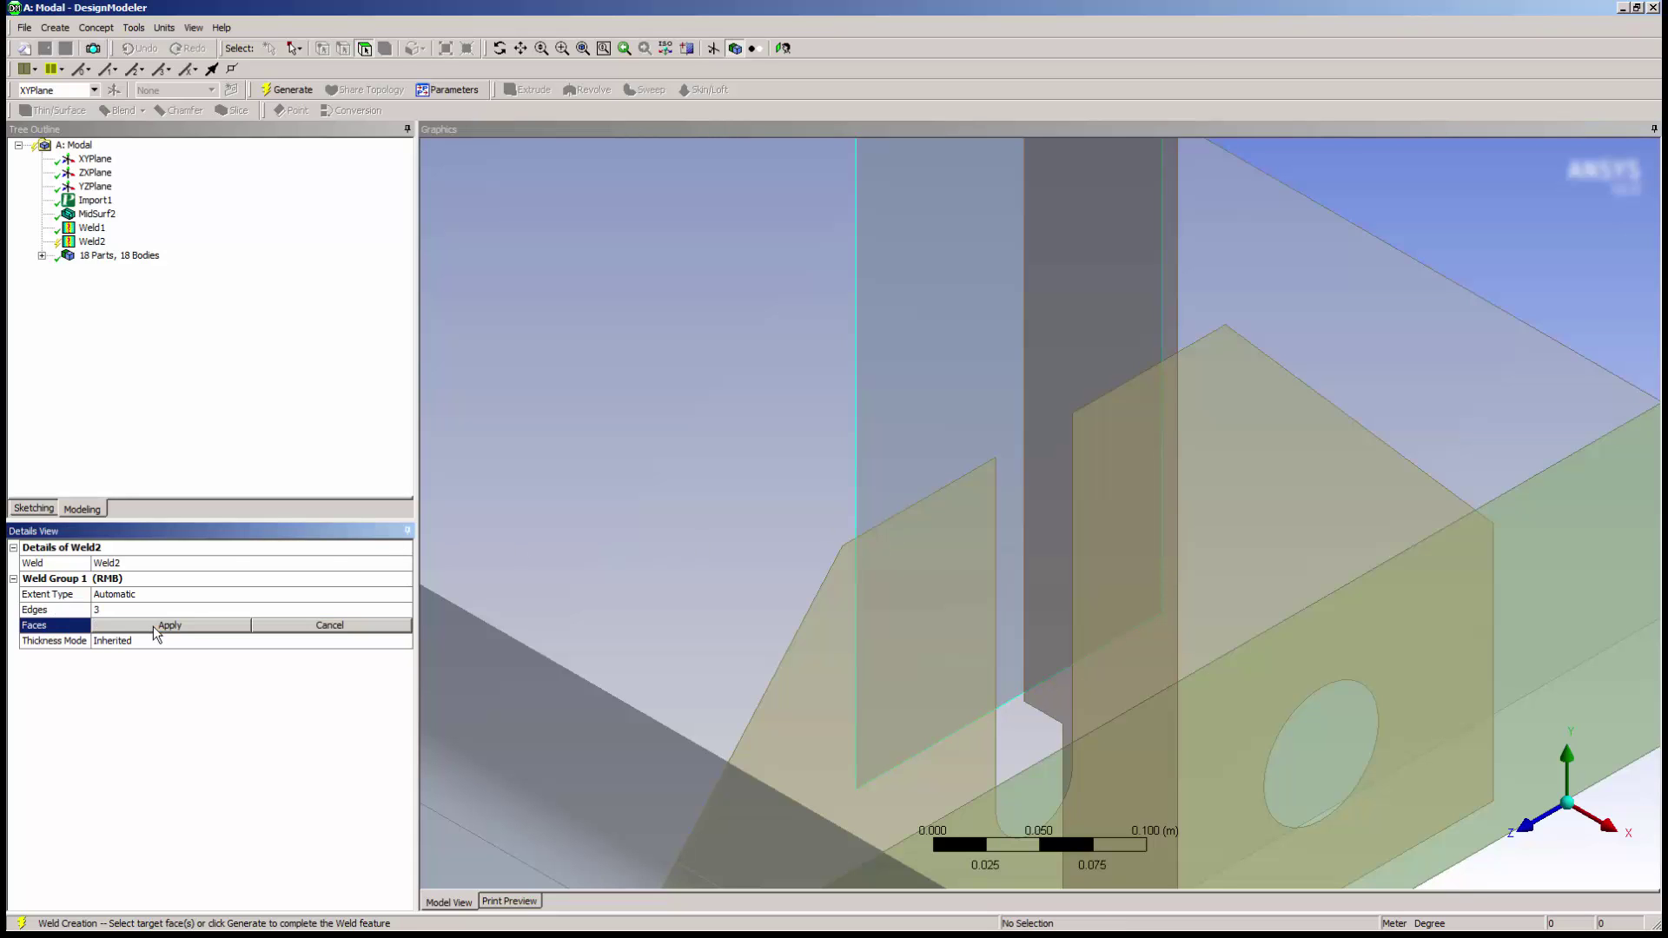
{"action": "left_click", "coordinate": [809, 693]}
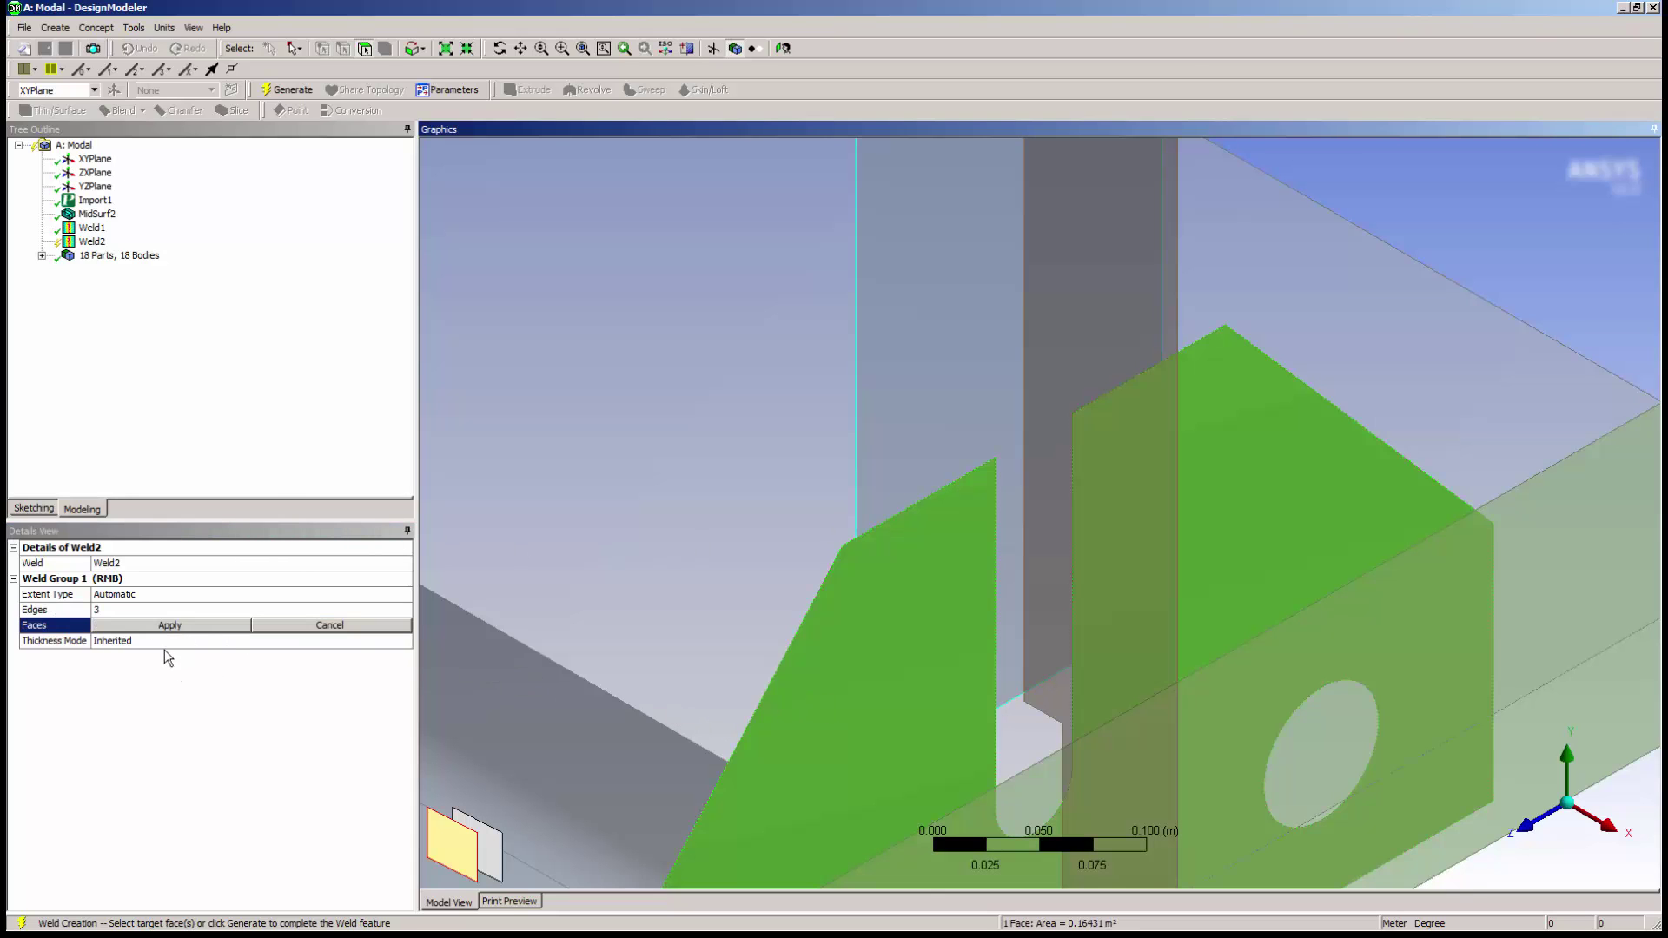
{"action": "left_click", "coordinate": [132, 624]}
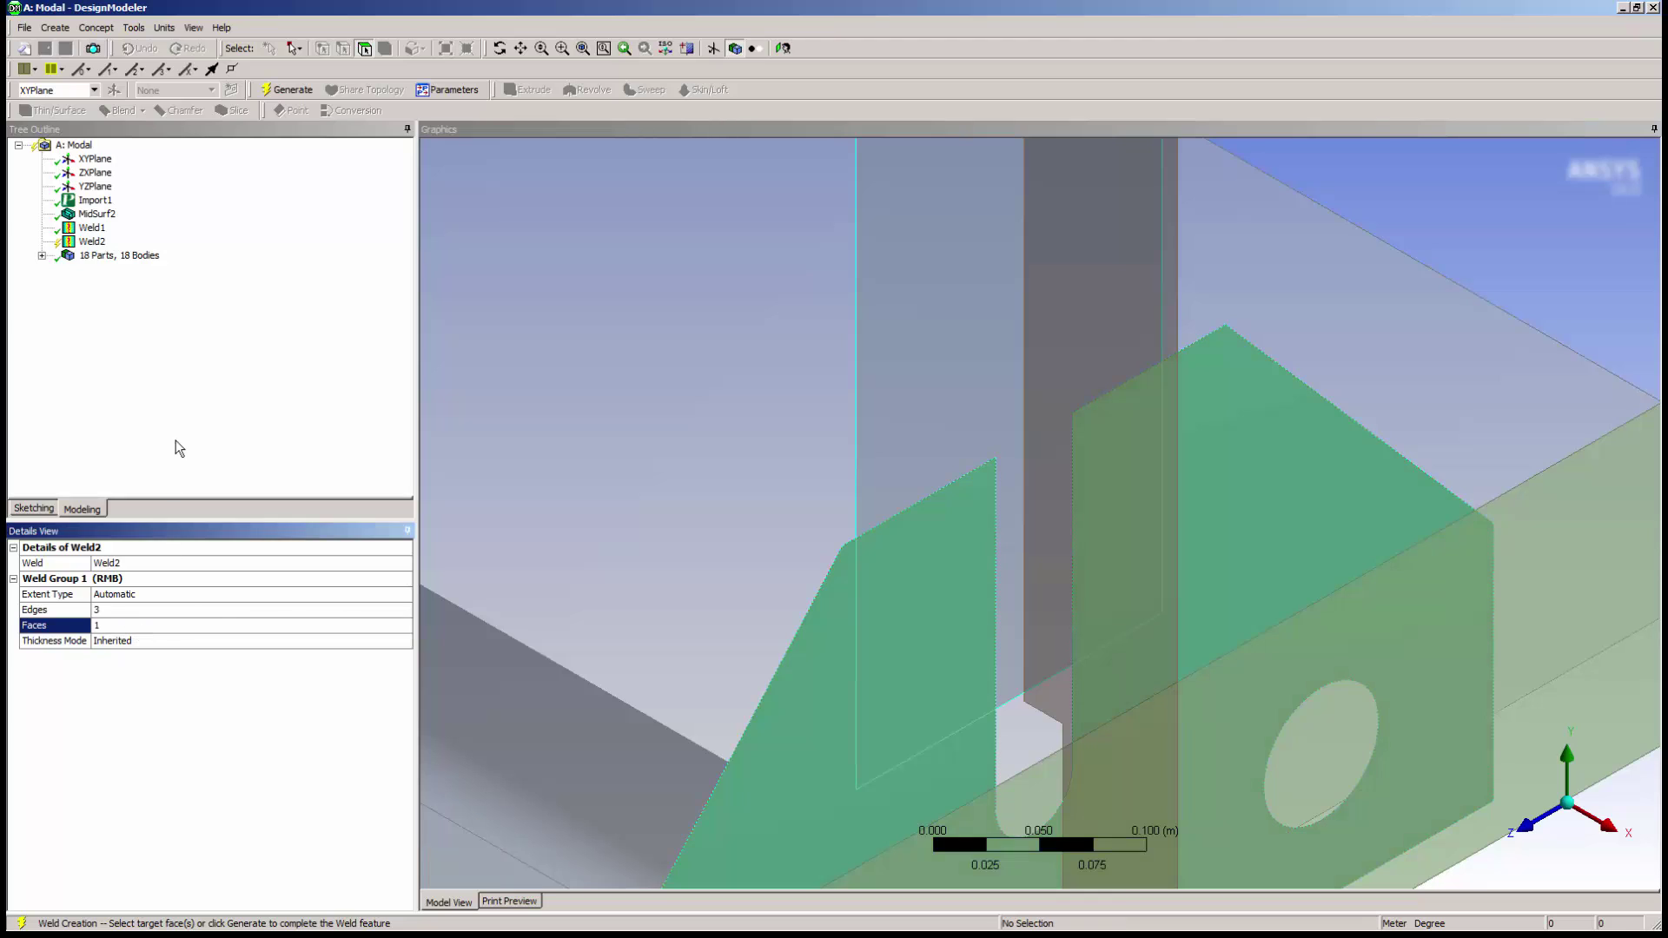
{"action": "left_click", "coordinate": [275, 90]}
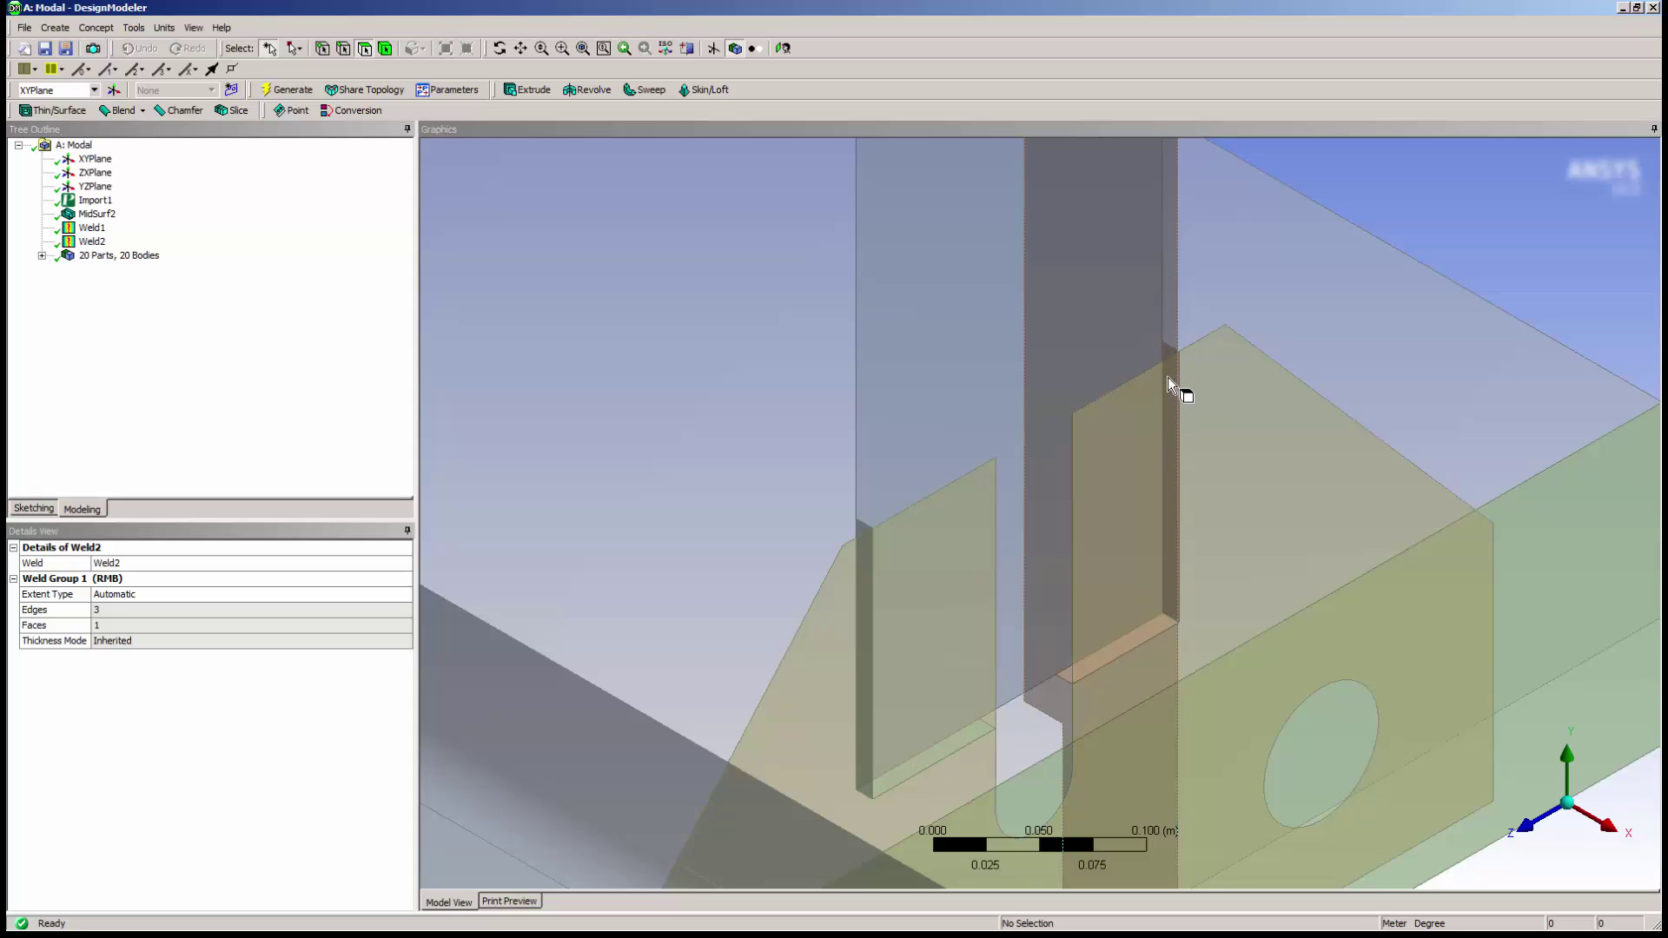
- Examine the gap between the nearer gusset plate and the long front rail from close up and from the side
{"action": "left_click", "coordinate": [1568, 804]}
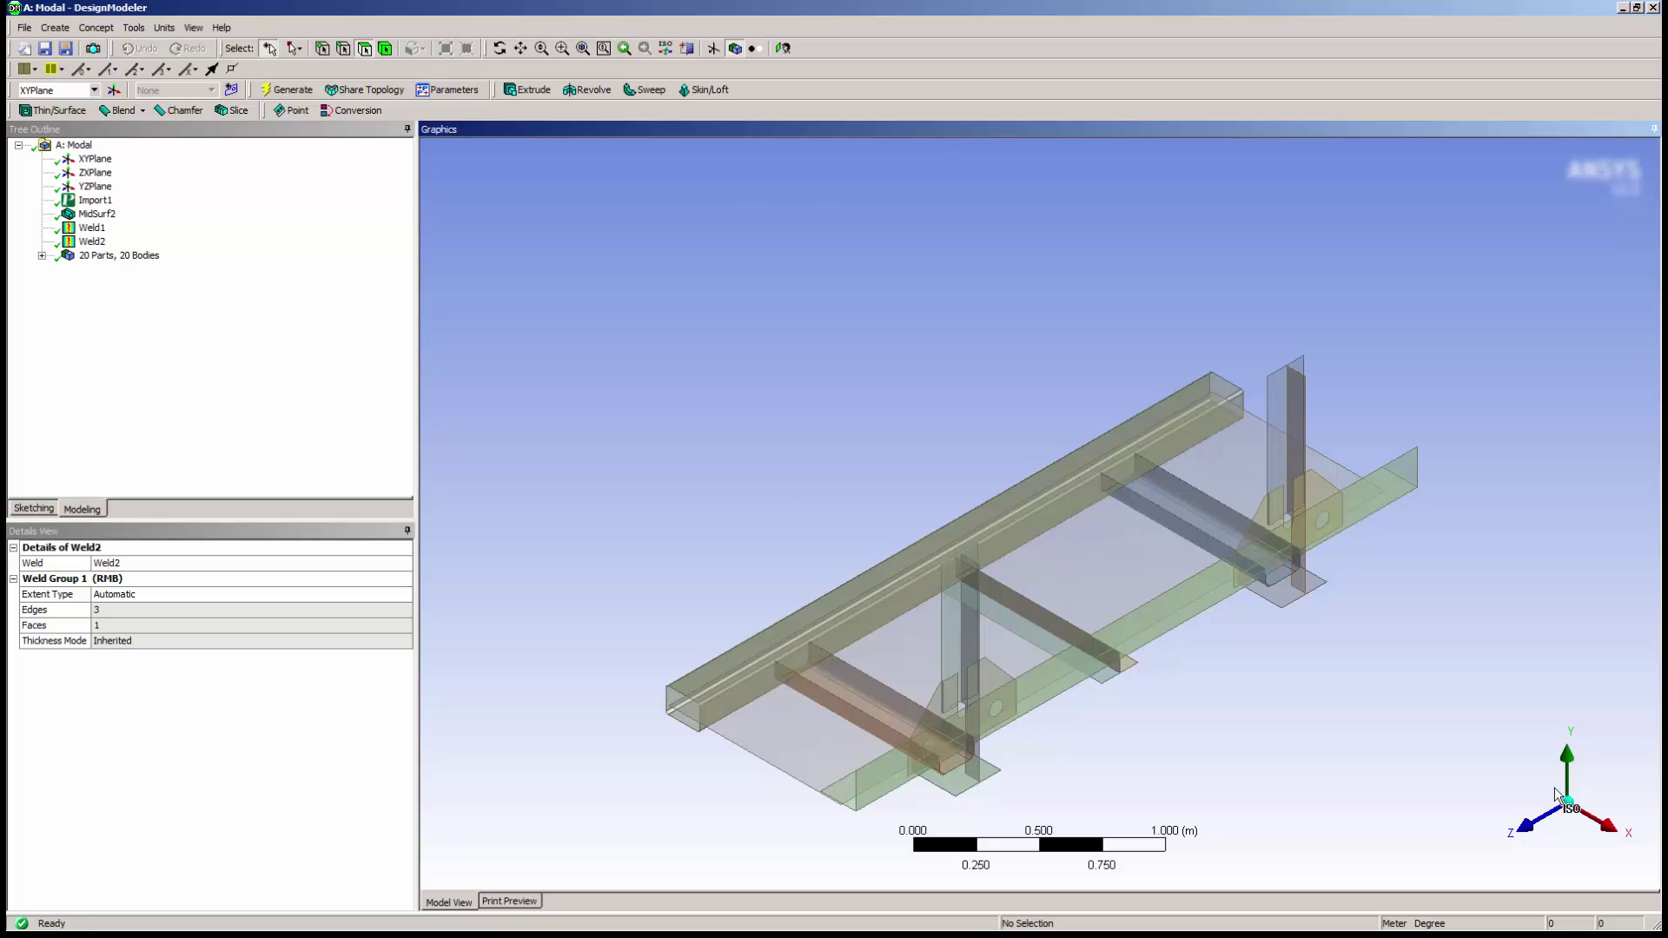
{"action": "right_click_drag", "start_coordinate": [895, 796], "coordinate": [1029, 671]}
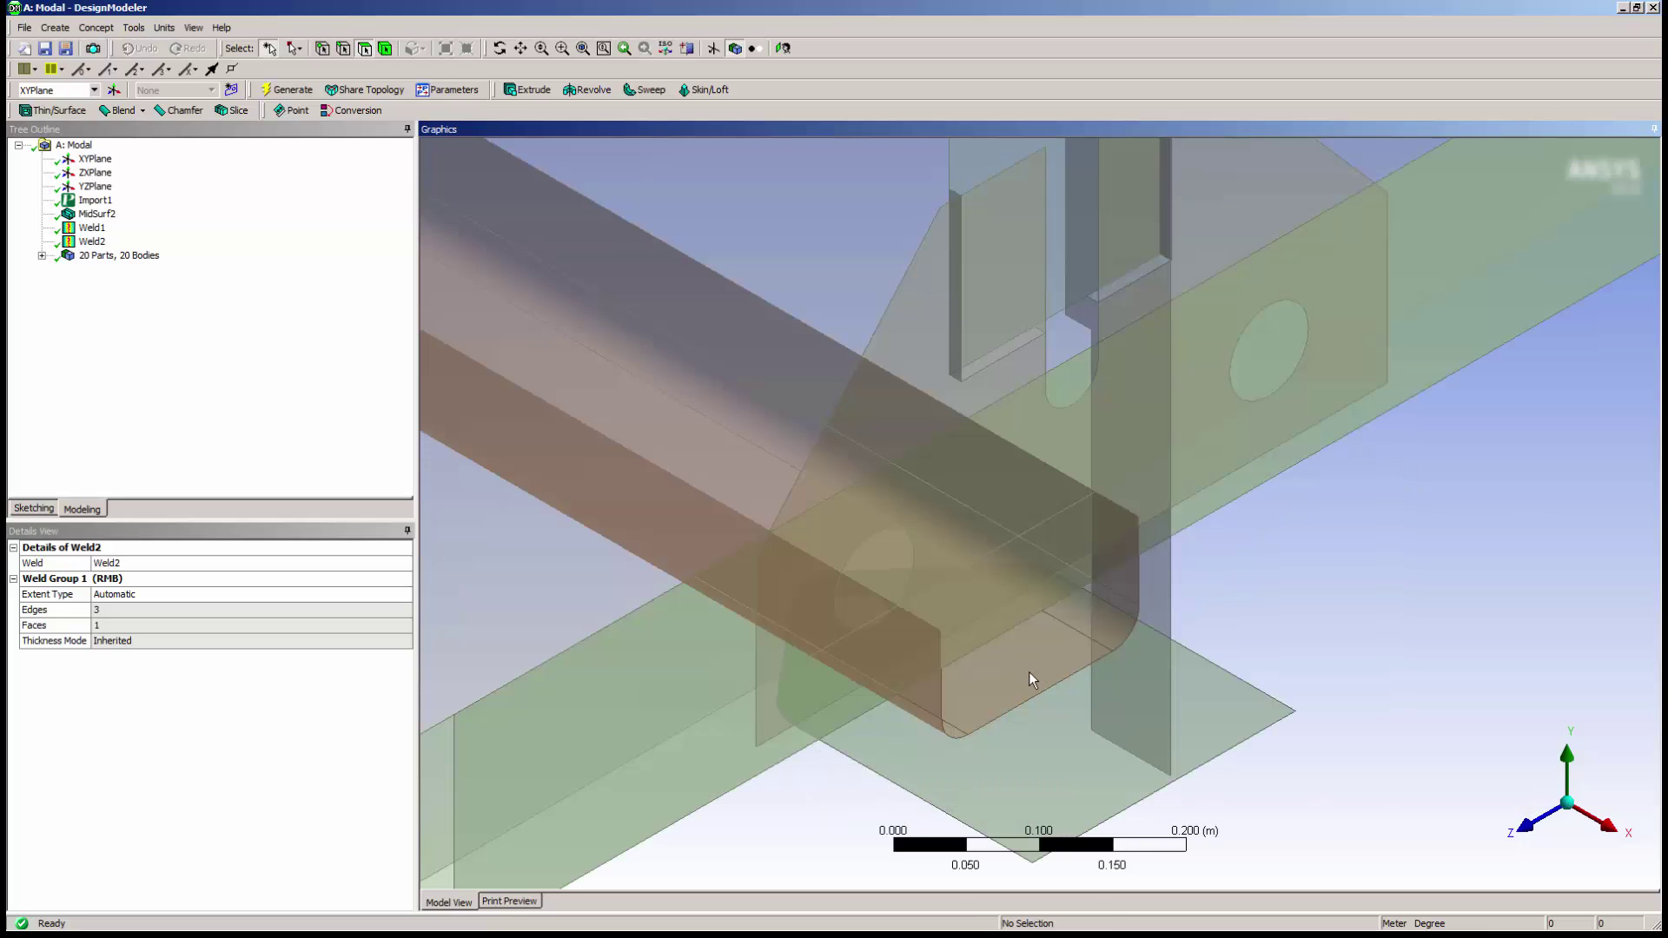
{"action": "left_click", "coordinate": [520, 48]}
{"action": "left_click_drag", "start_coordinate": [819, 592], "coordinate": [815, 592]}
{"action": "middle_click_drag", "start_coordinate": [815, 592], "coordinate": [1187, 504]}
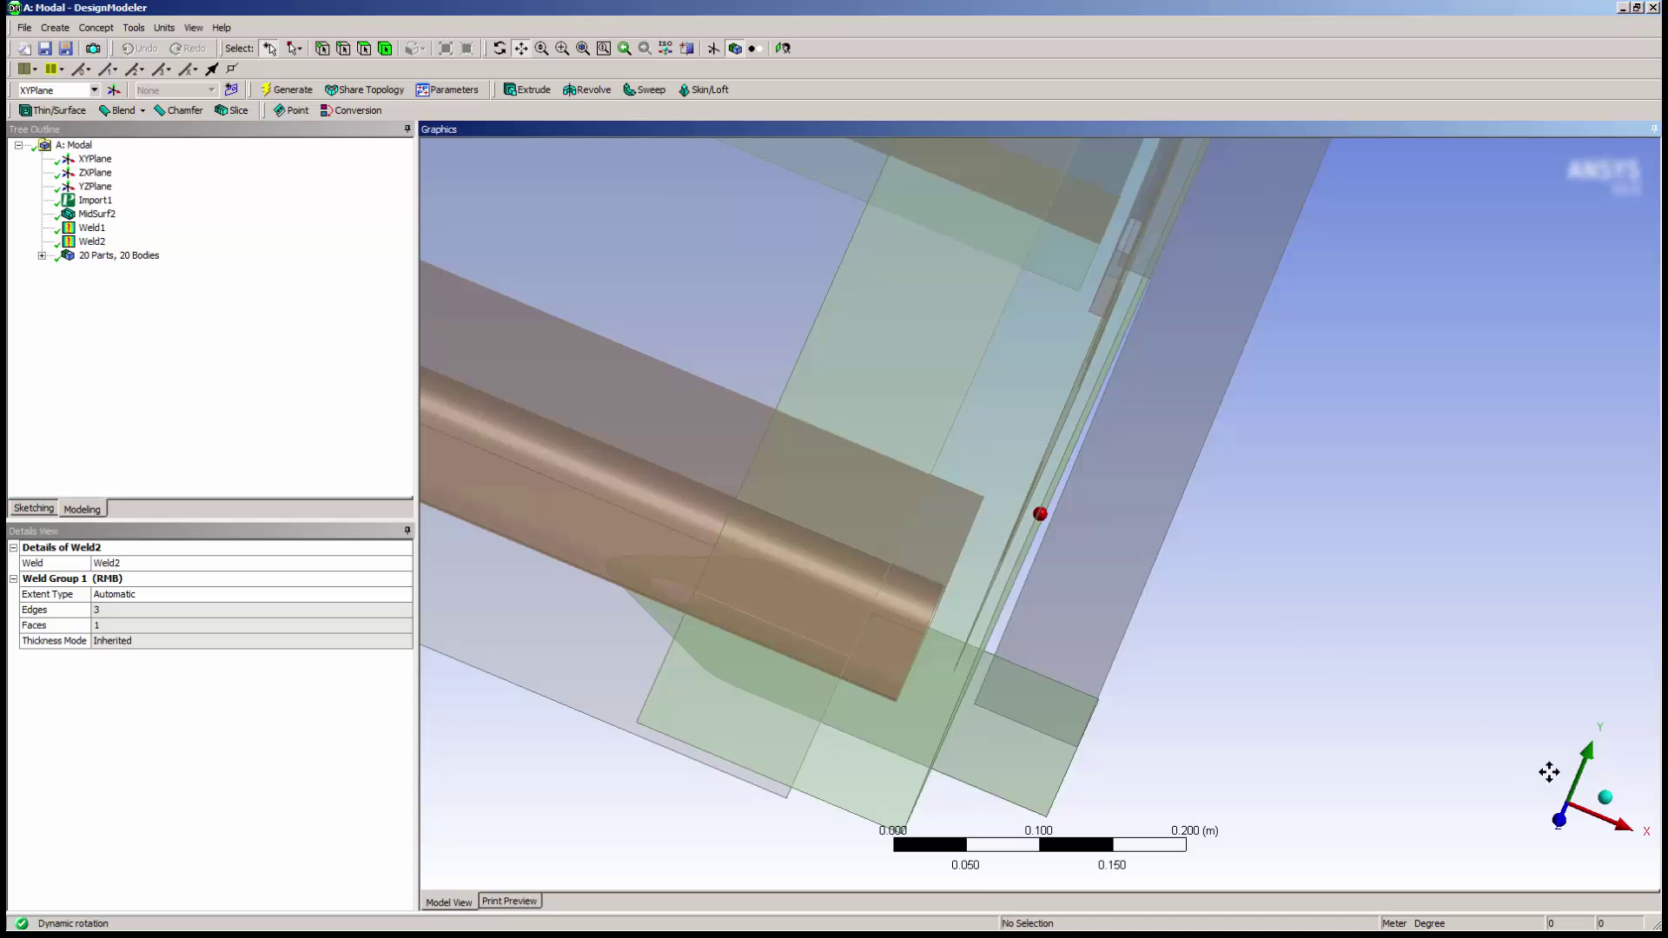
{"action": "left_click", "coordinate": [1606, 798]}
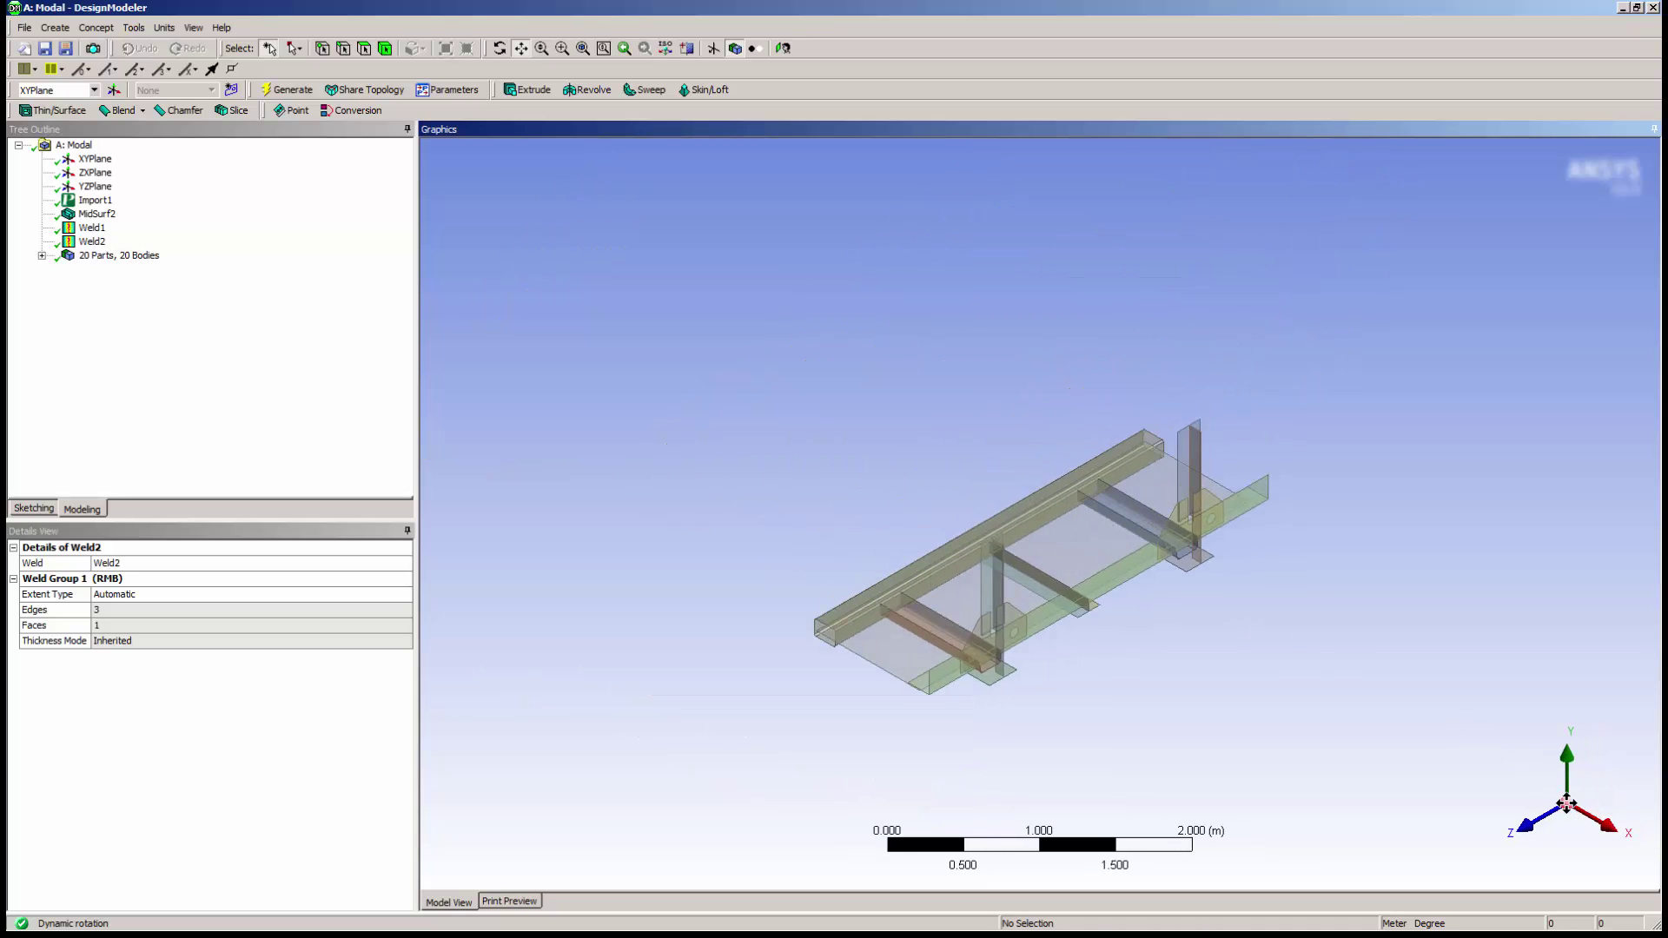
- Start a third Weld feature using the four circular hole edges of both gusset plates
{"action": "left_click", "coordinate": [134, 27]}
{"action": "left_click", "coordinate": [183, 364]}
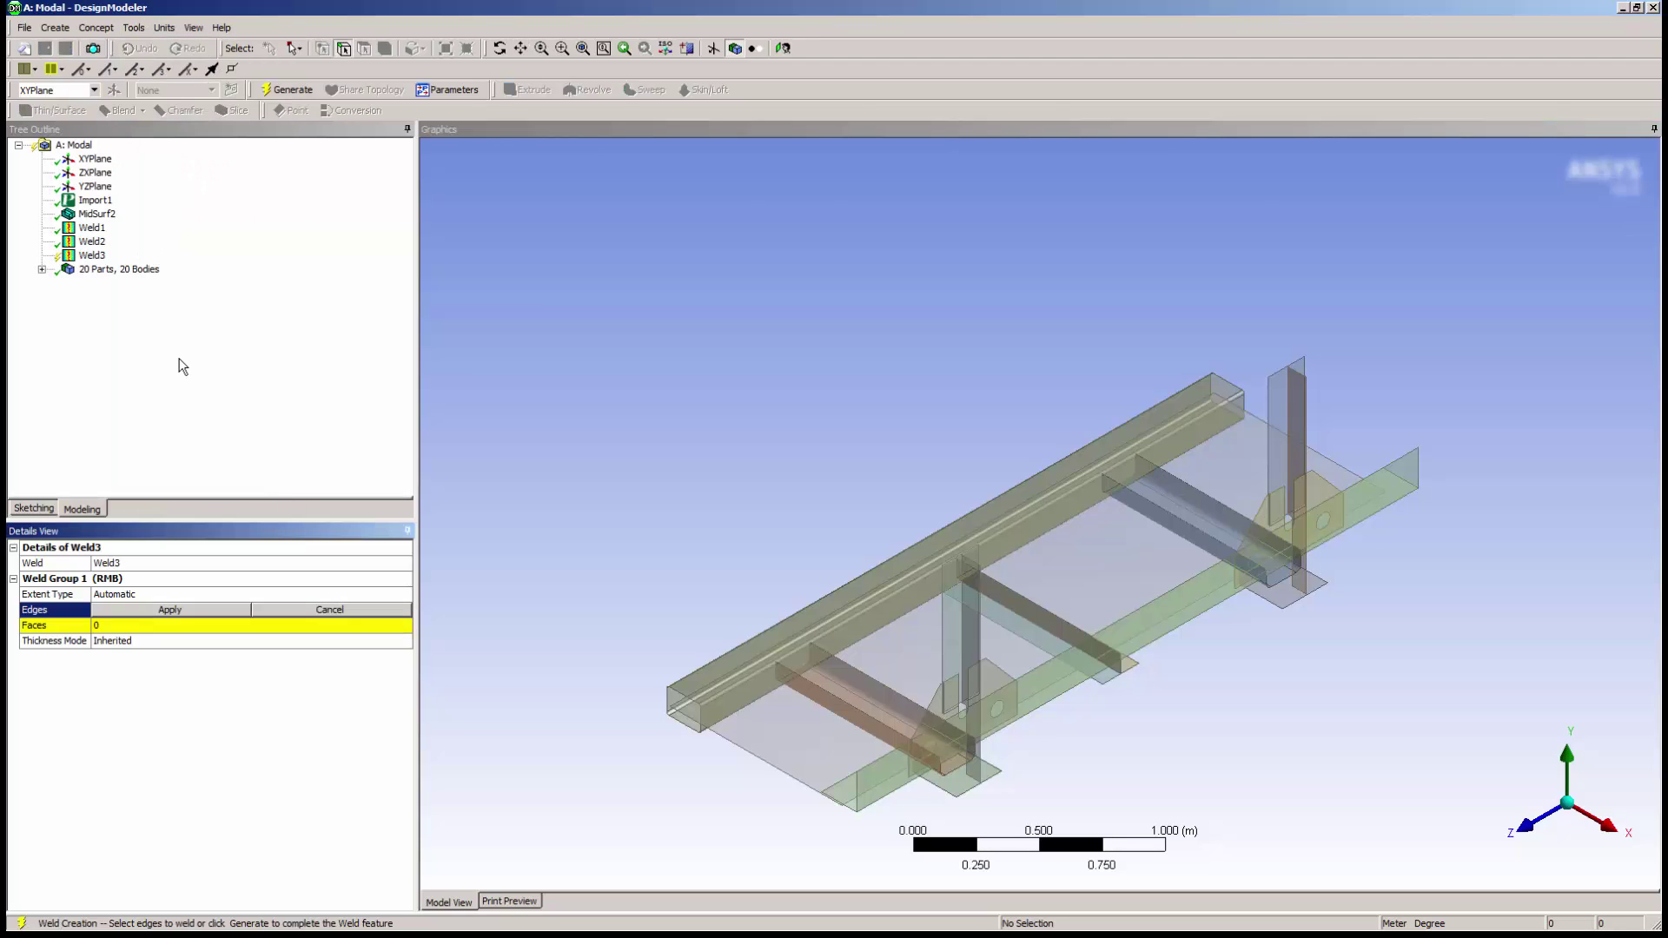
{"action": "left_click", "coordinate": [928, 744]}
{"action": "left_click", "coordinate": [997, 708], "text": "ctrl"}
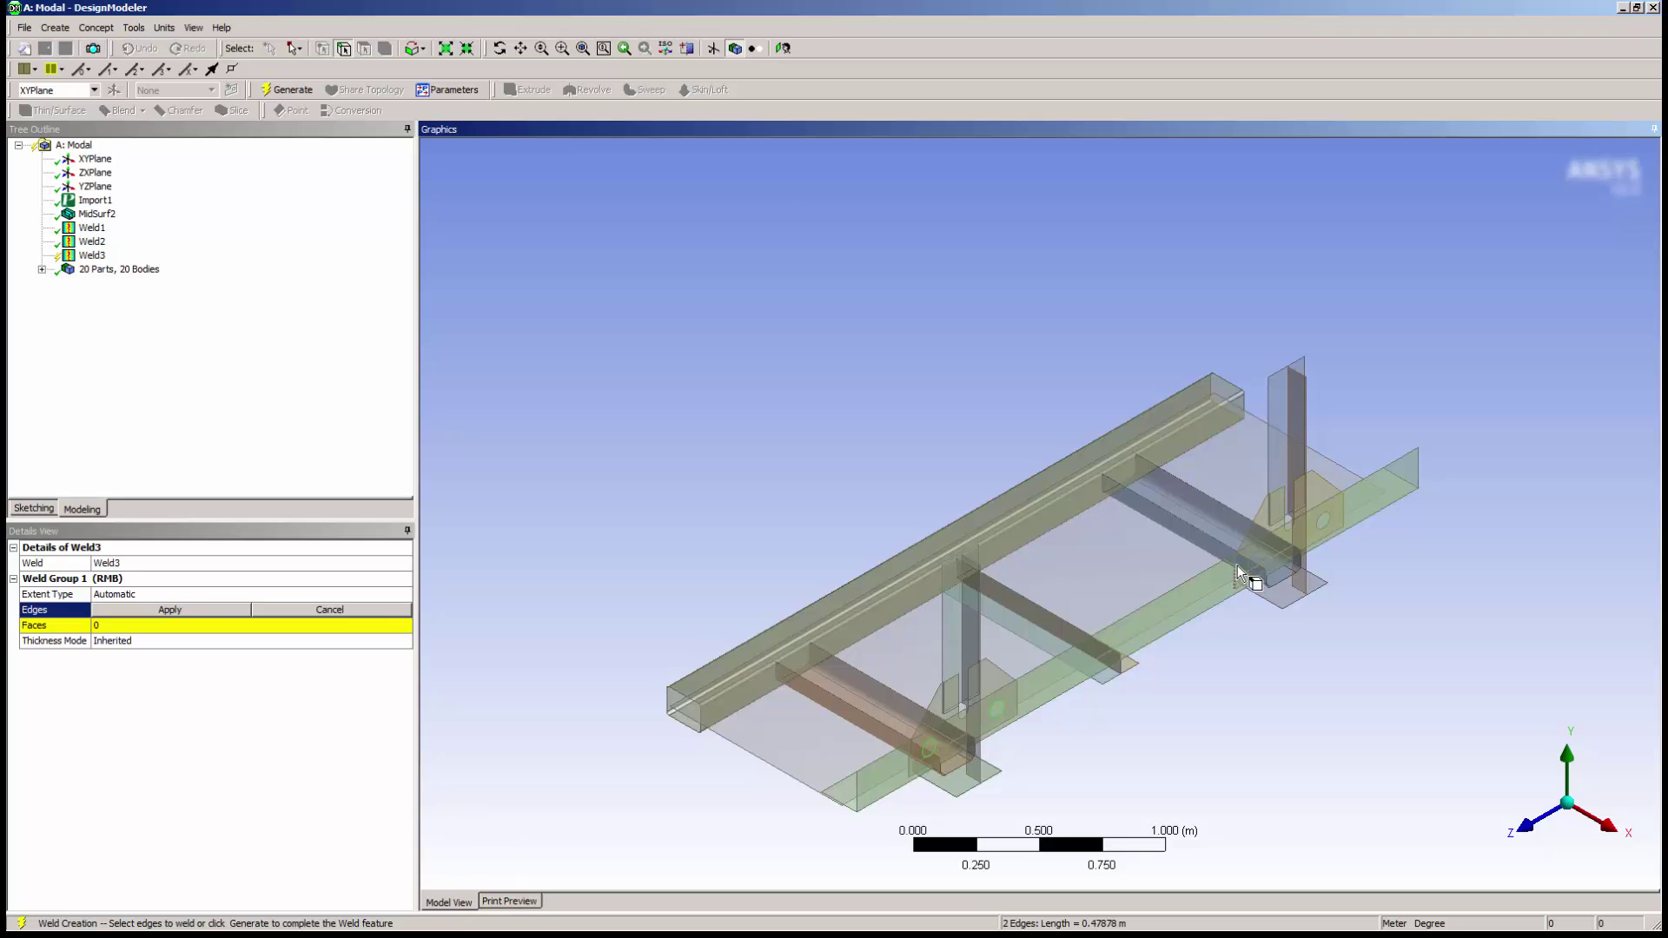
{"action": "left_click", "coordinate": [1327, 514], "text": "ctrl"}
{"action": "left_click", "coordinate": [206, 608]}
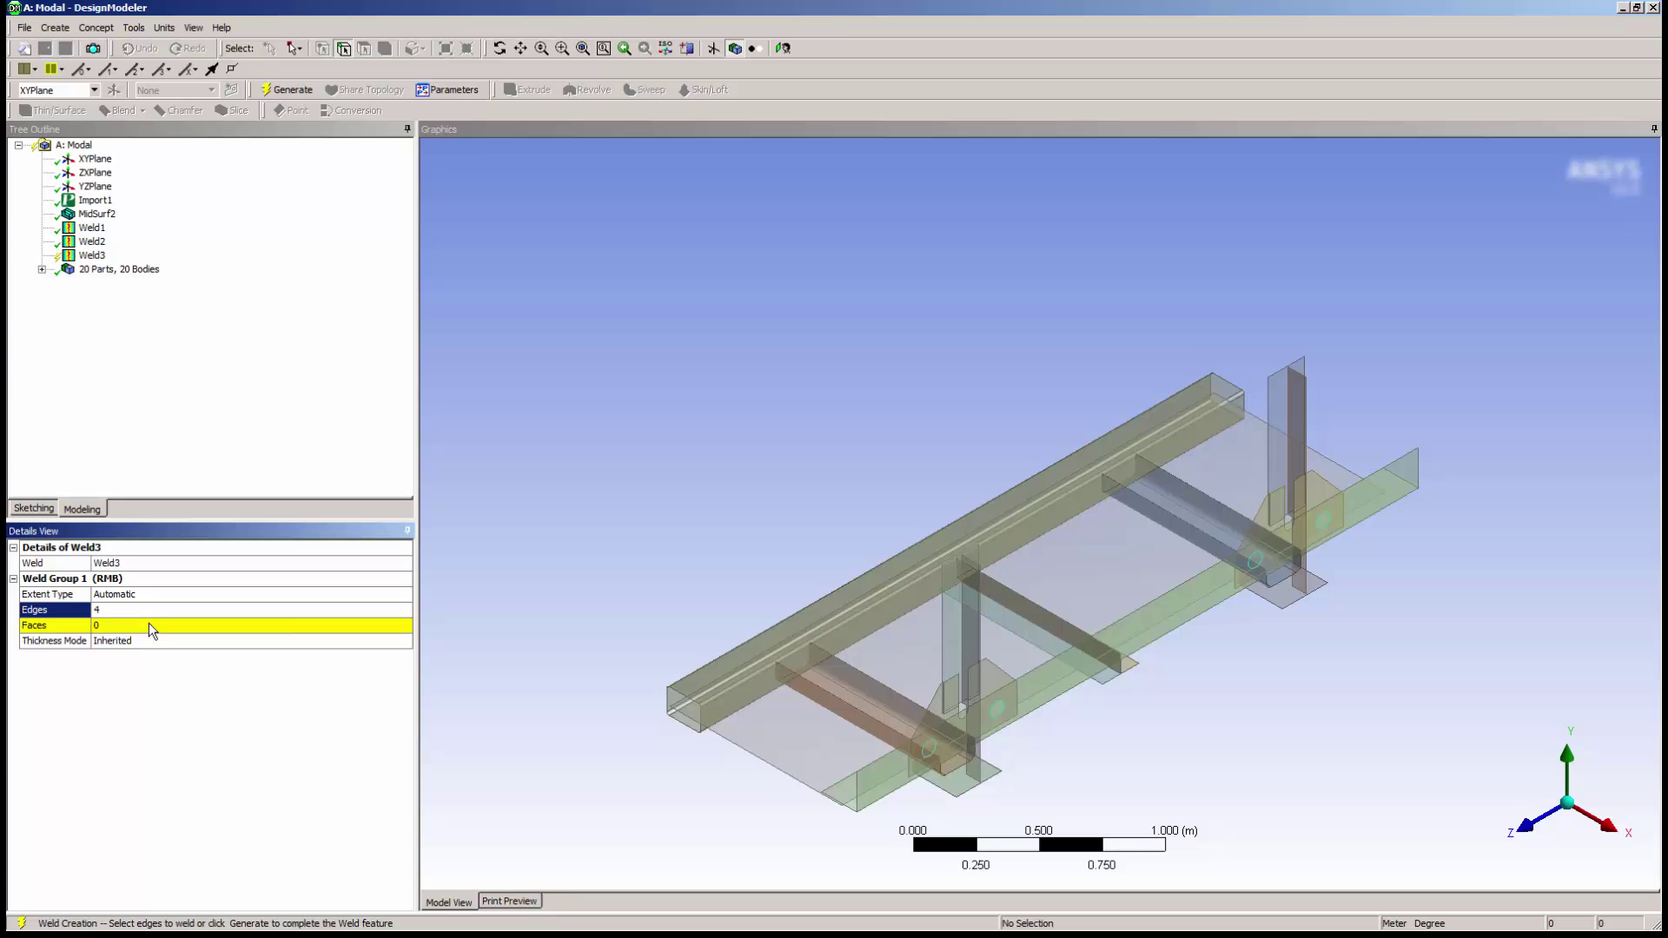
- Assign the long front rail's vertical face as the third weld's target and generate it
{"action": "left_click", "coordinate": [118, 626]}
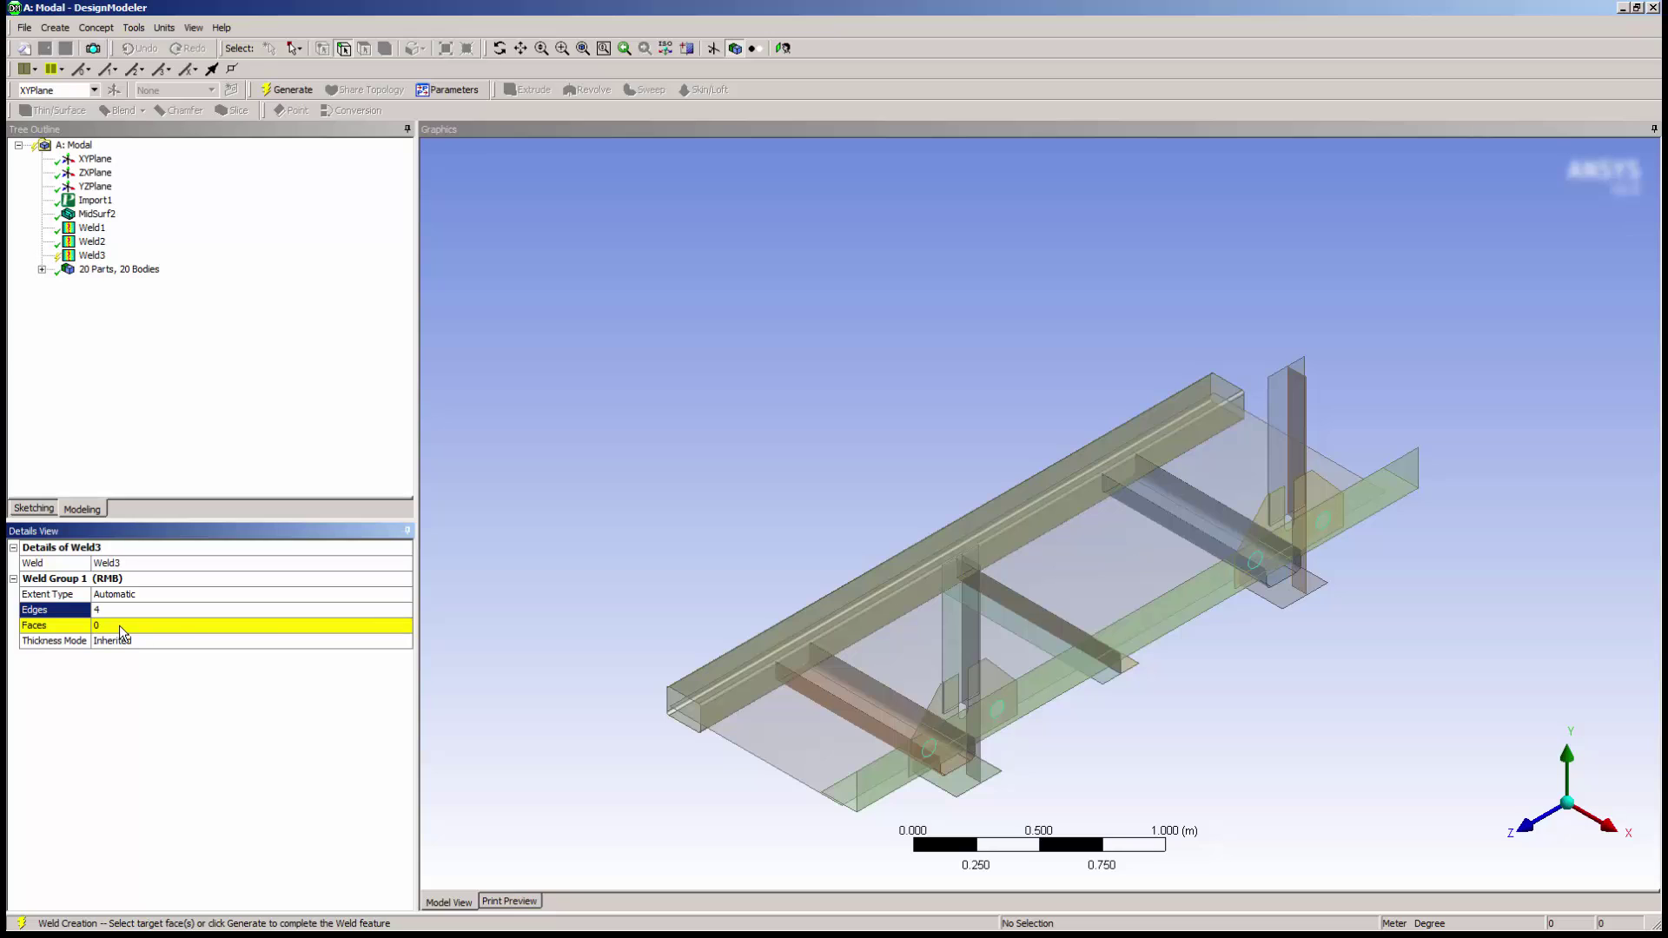
{"action": "left_click", "coordinate": [1146, 631]}
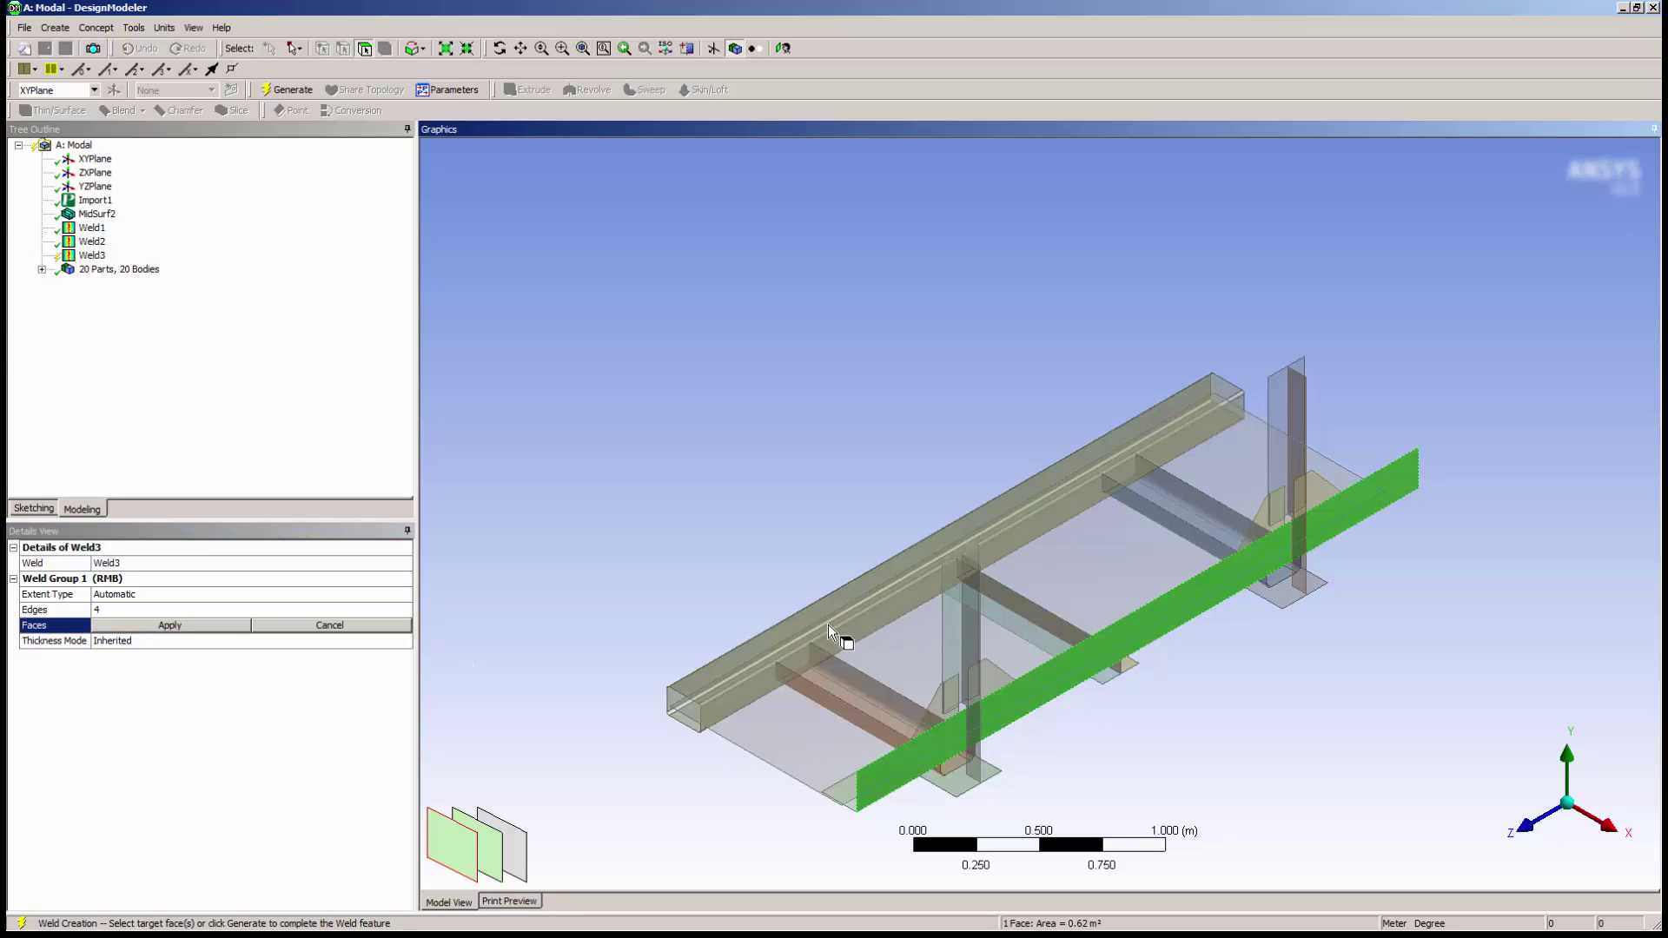
{"action": "left_click", "coordinate": [231, 631]}
{"action": "left_click", "coordinate": [279, 90]}
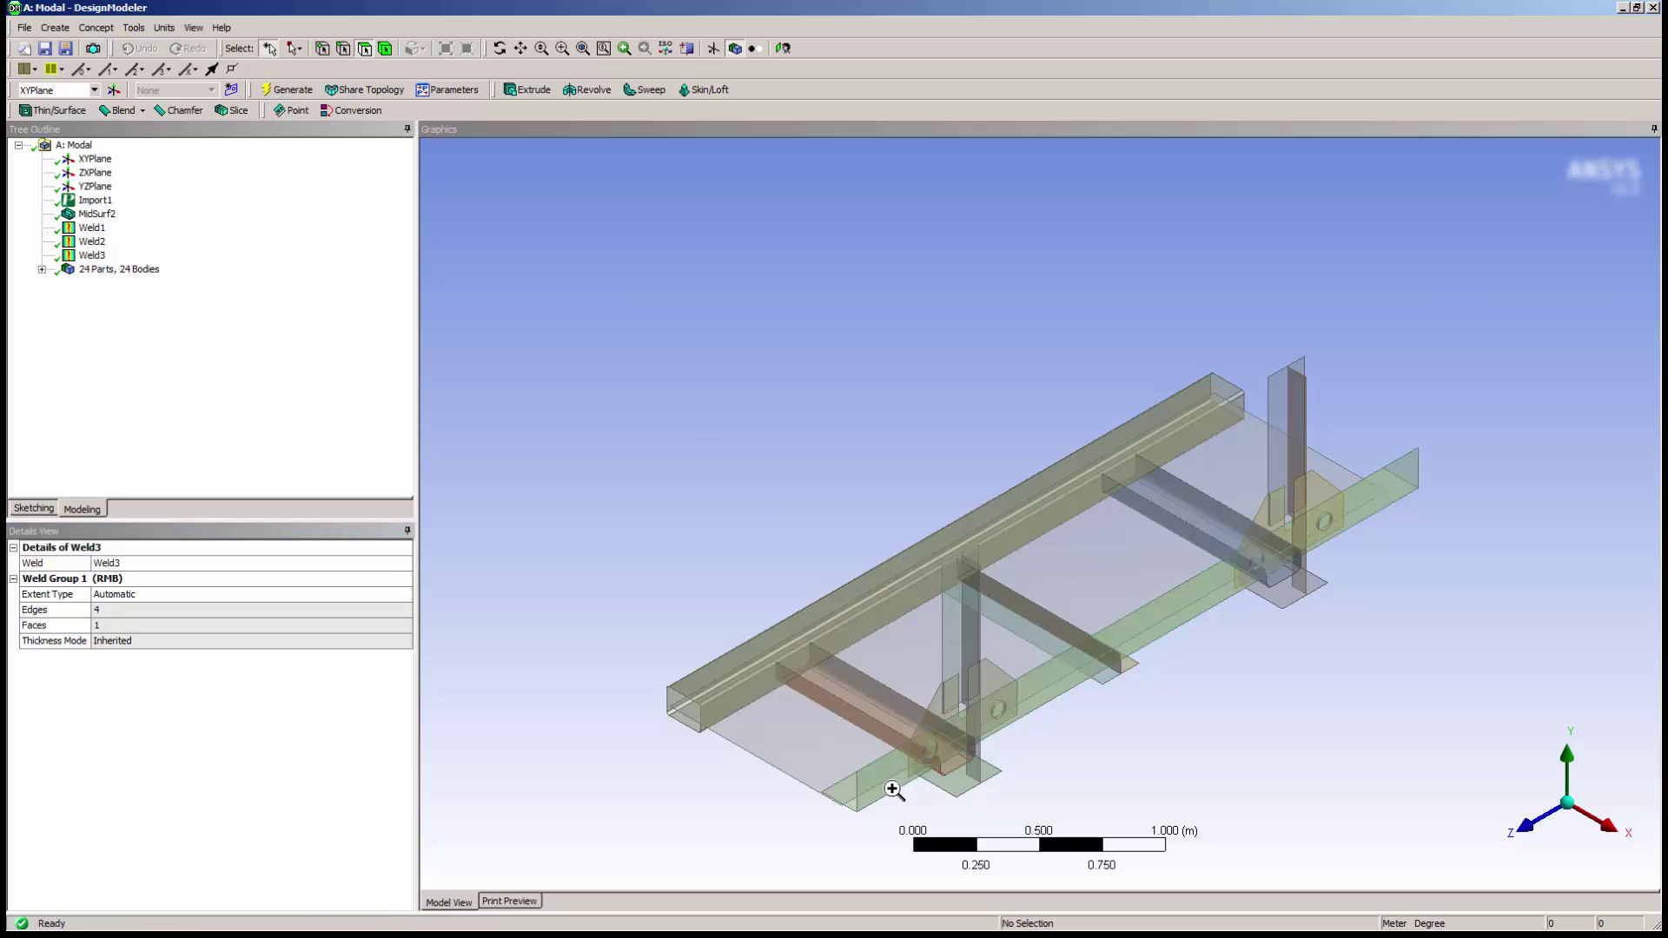
- Inspect the circular welds between the nearer gusset plate and the front rail from several angles
{"action": "left_click_drag", "start_coordinate": [893, 788], "coordinate": [1047, 664]}
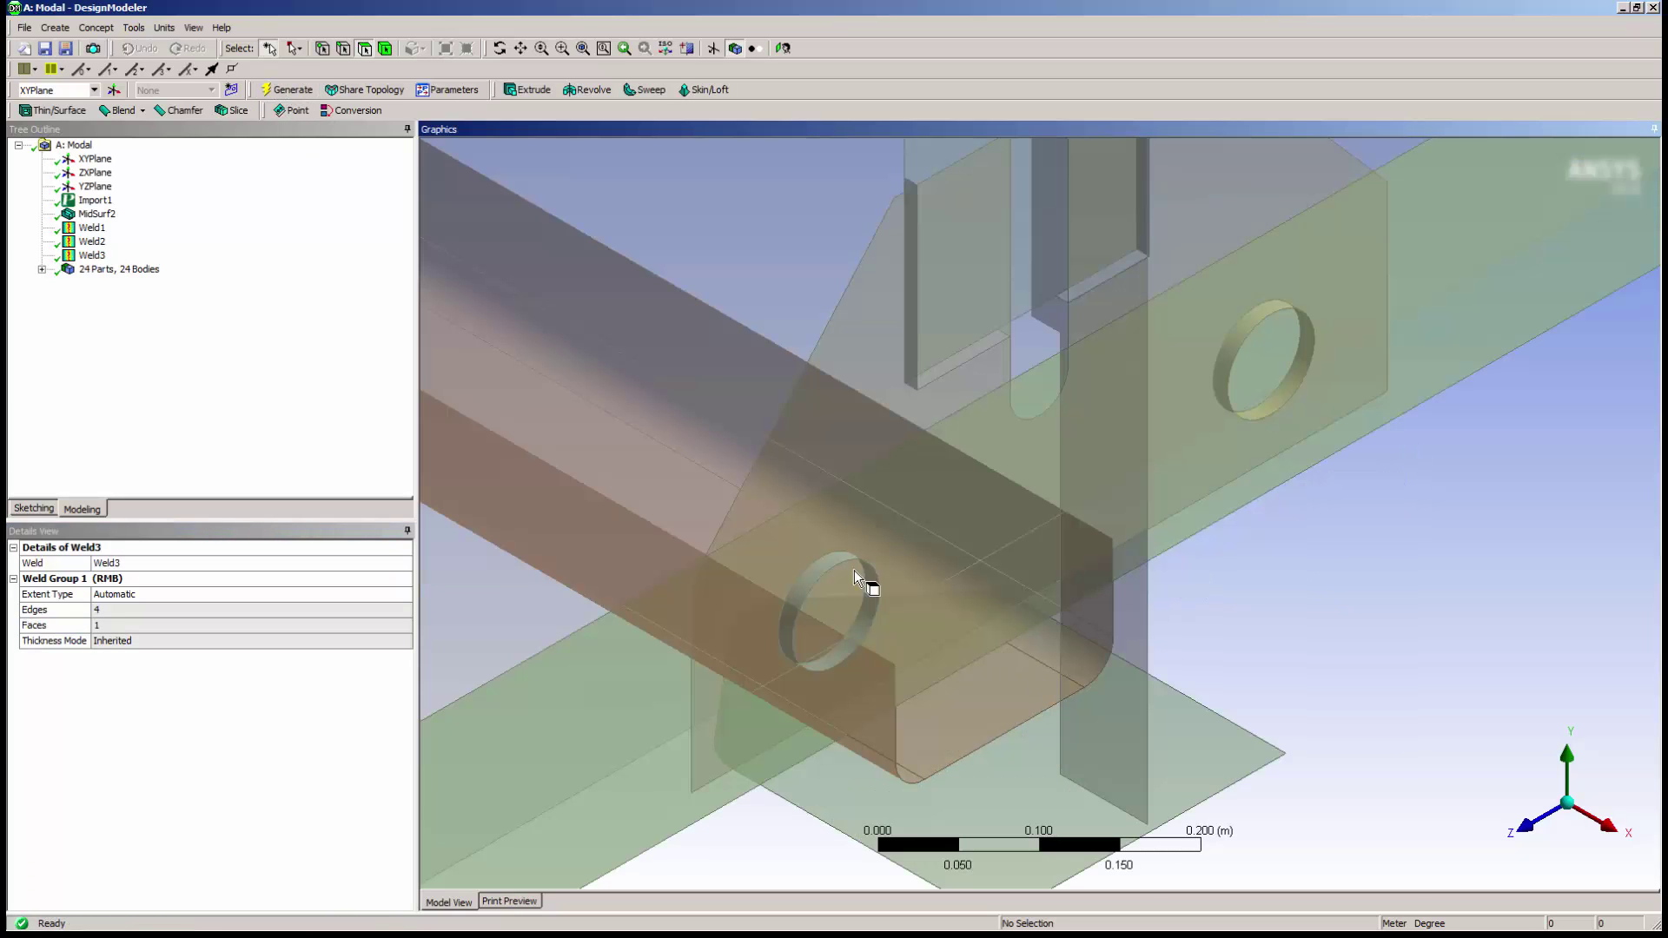
{"action": "left_click", "coordinate": [519, 48]}
{"action": "middle_click", "coordinate": [769, 626]}
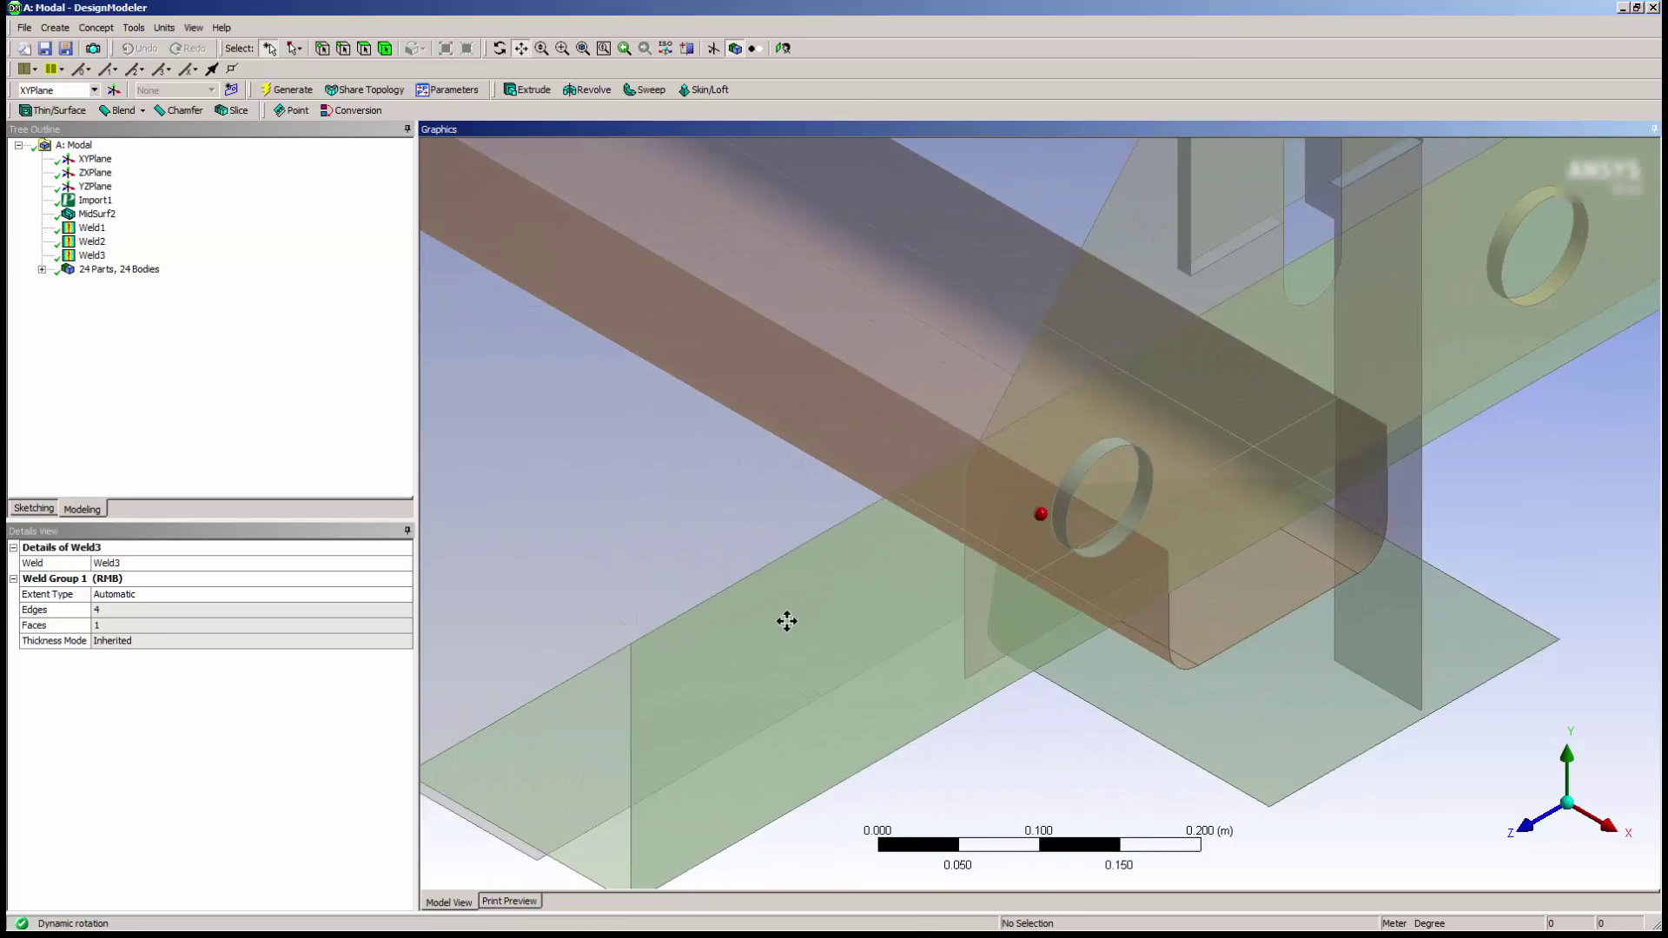
{"action": "middle_click_drag", "start_coordinate": [1016, 518], "coordinate": [1139, 536]}
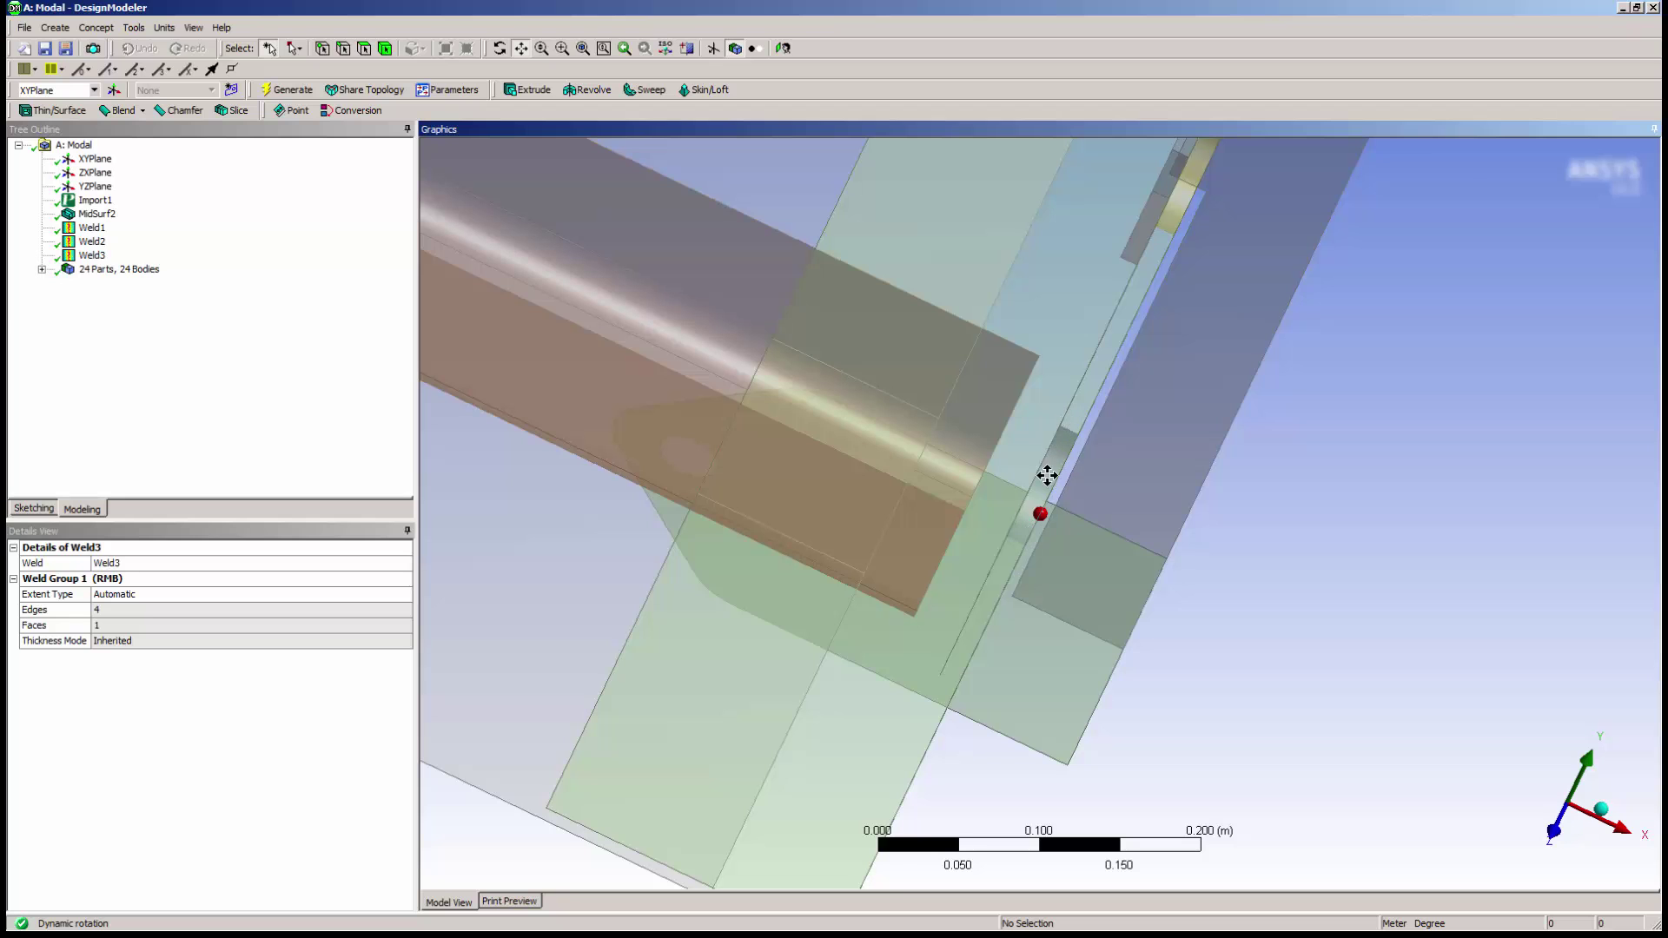
{"action": "middle_click_drag", "start_coordinate": [1062, 528], "coordinate": [1112, 474]}
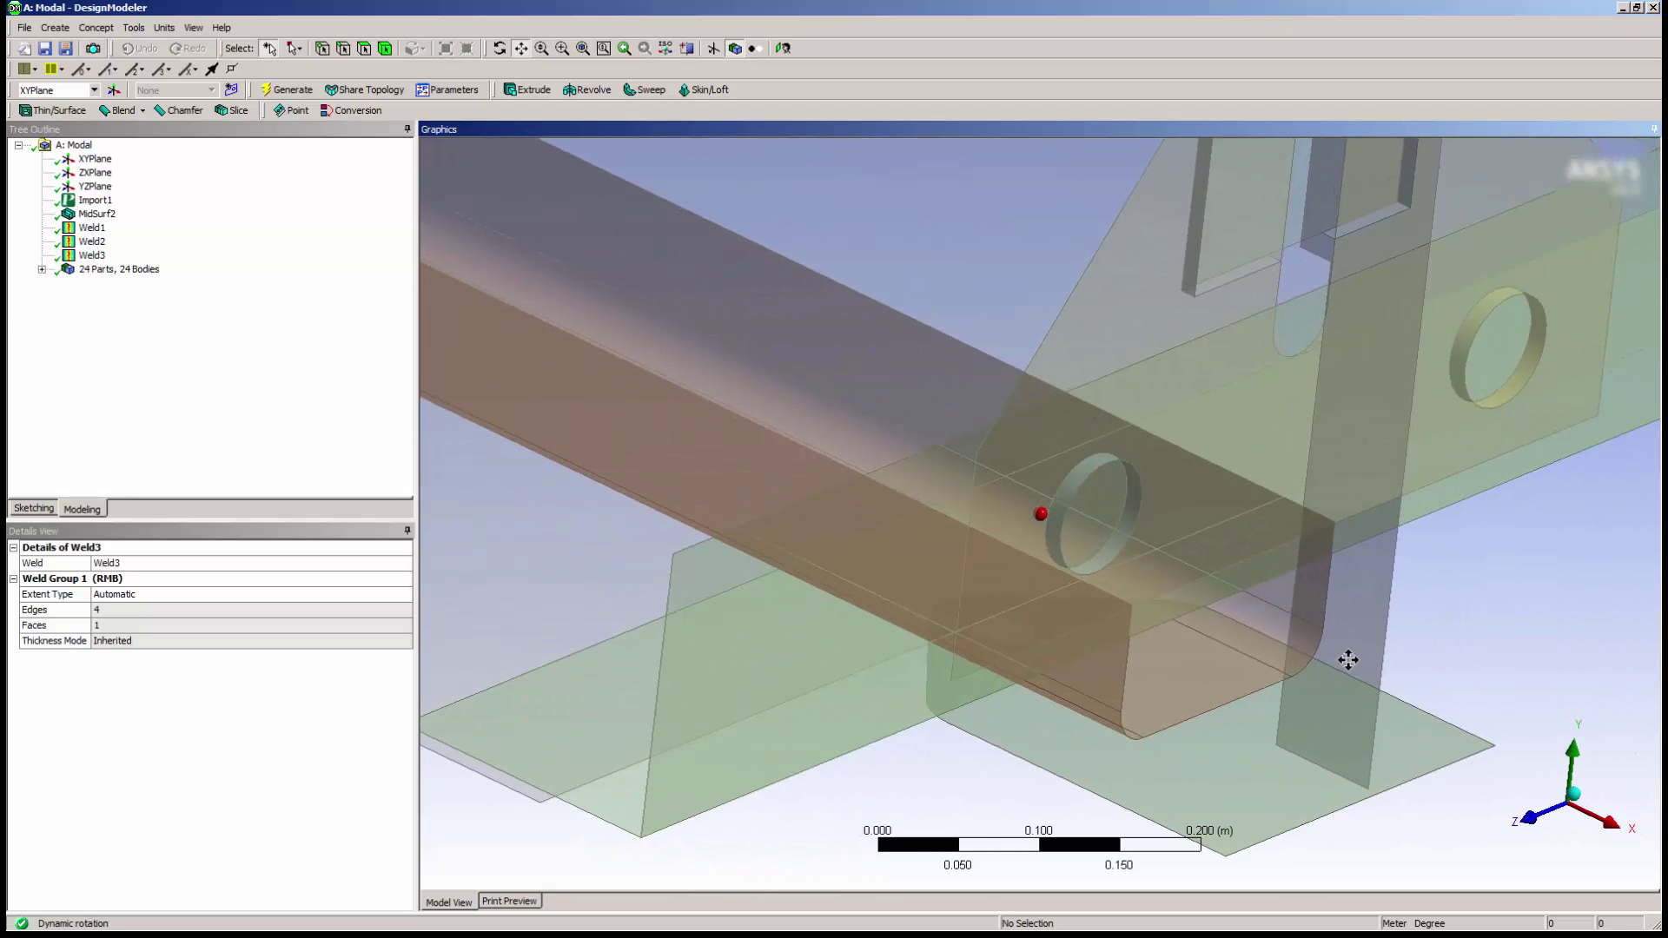
{"action": "left_click", "coordinate": [1568, 806]}
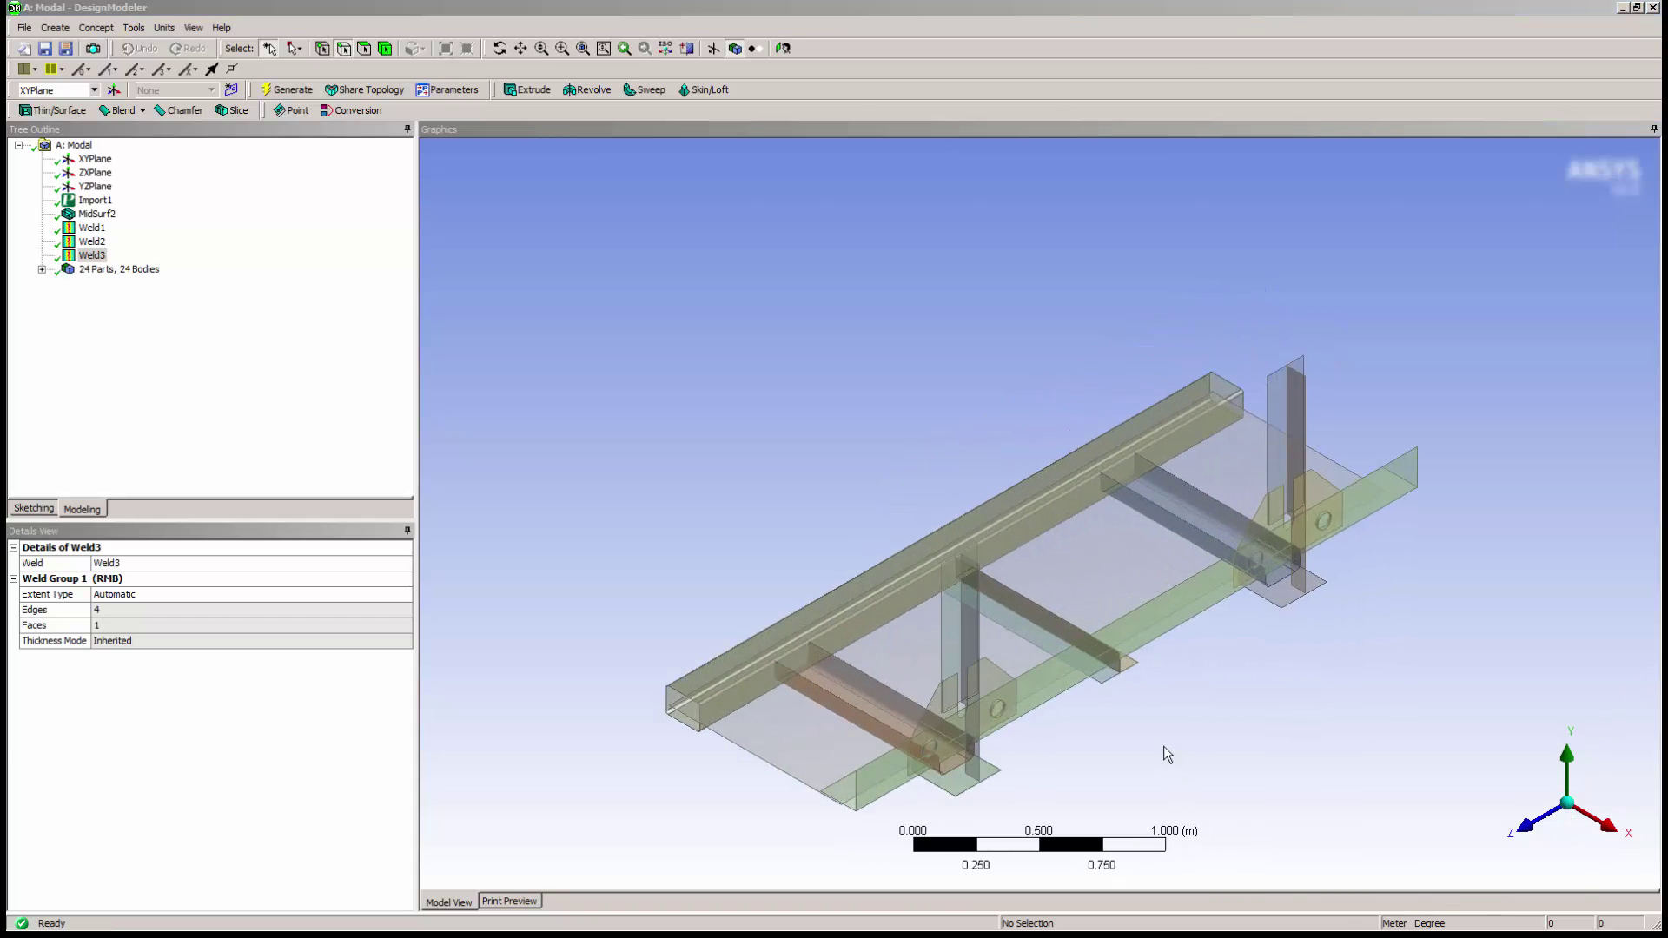
- Start a fourth Weld feature using the long lower edges of both gusset plates
{"action": "middle_click_drag", "start_coordinate": [1167, 754], "coordinate": [1061, 602]}
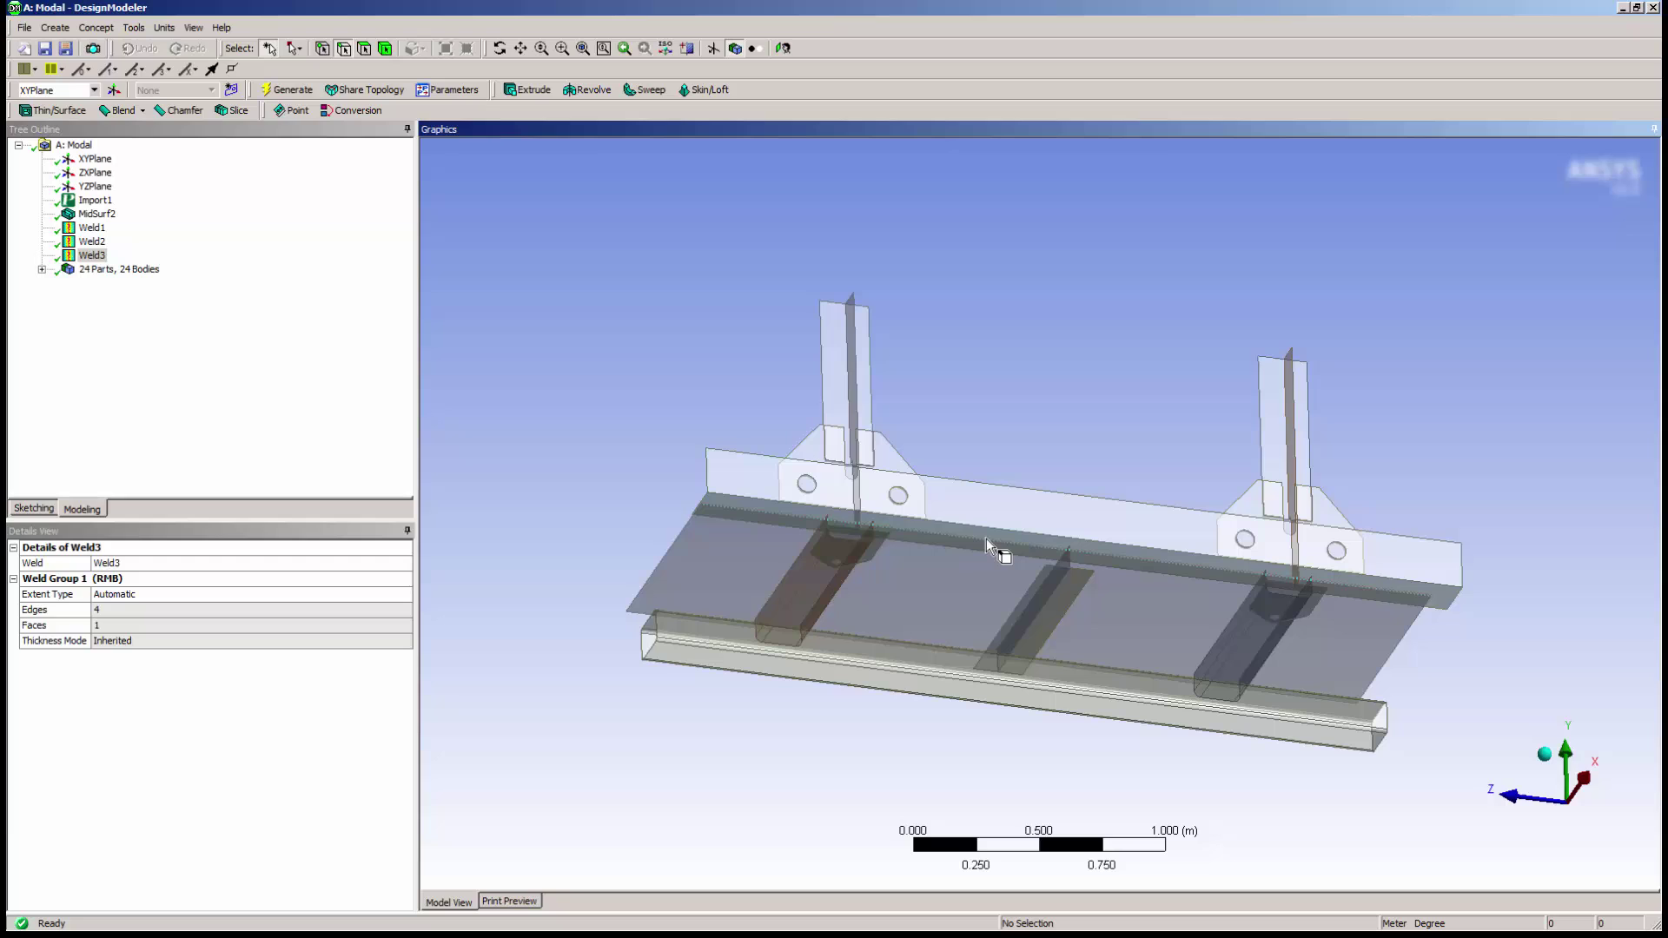
{"action": "left_click", "coordinate": [135, 28]}
{"action": "left_click", "coordinate": [148, 361]}
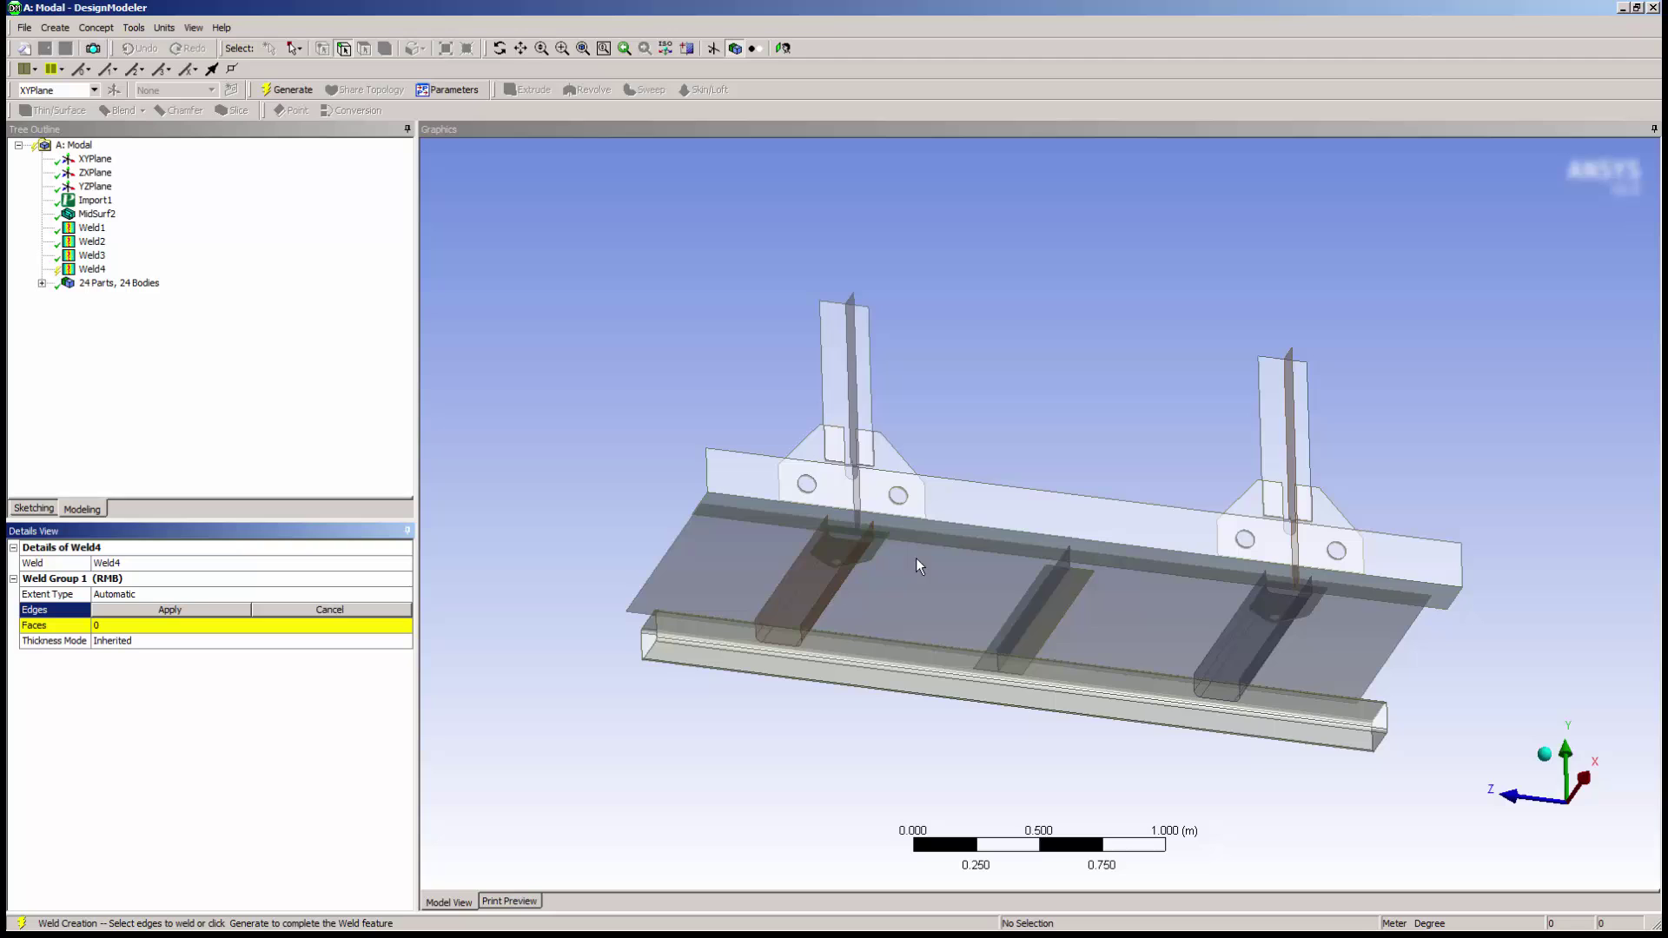
{"action": "middle_click_drag", "start_coordinate": [977, 504], "coordinate": [1228, 619]}
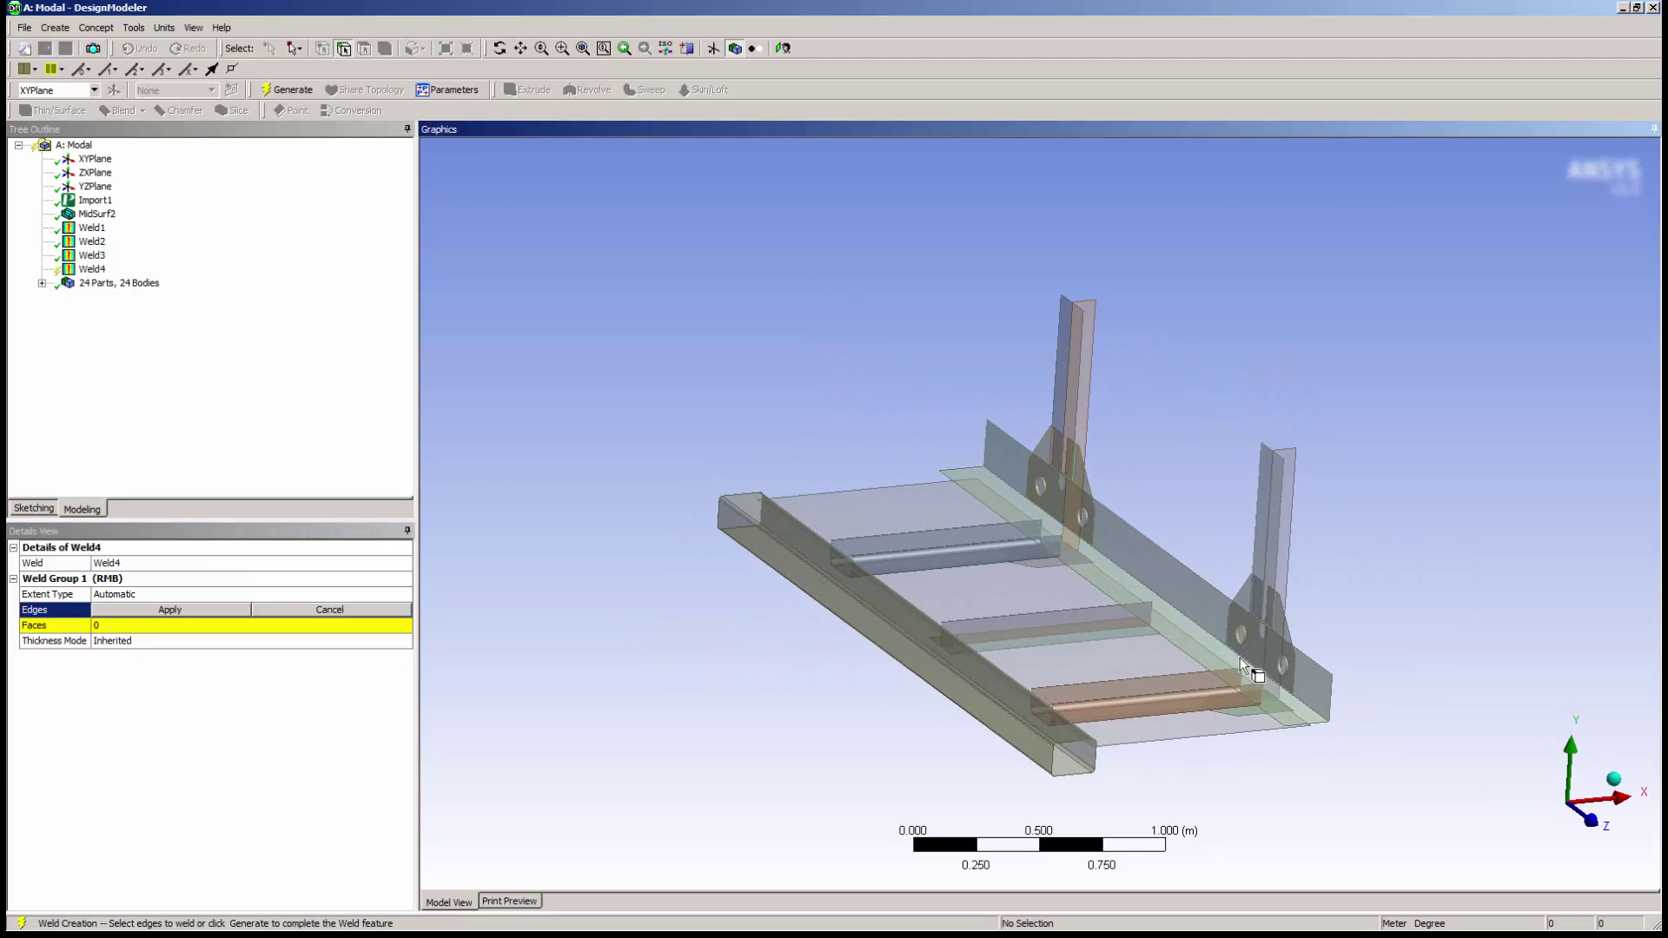
{"action": "scroll", "coordinate": [1113, 555], "scroll_direction": "up", "scroll_amount": 5}
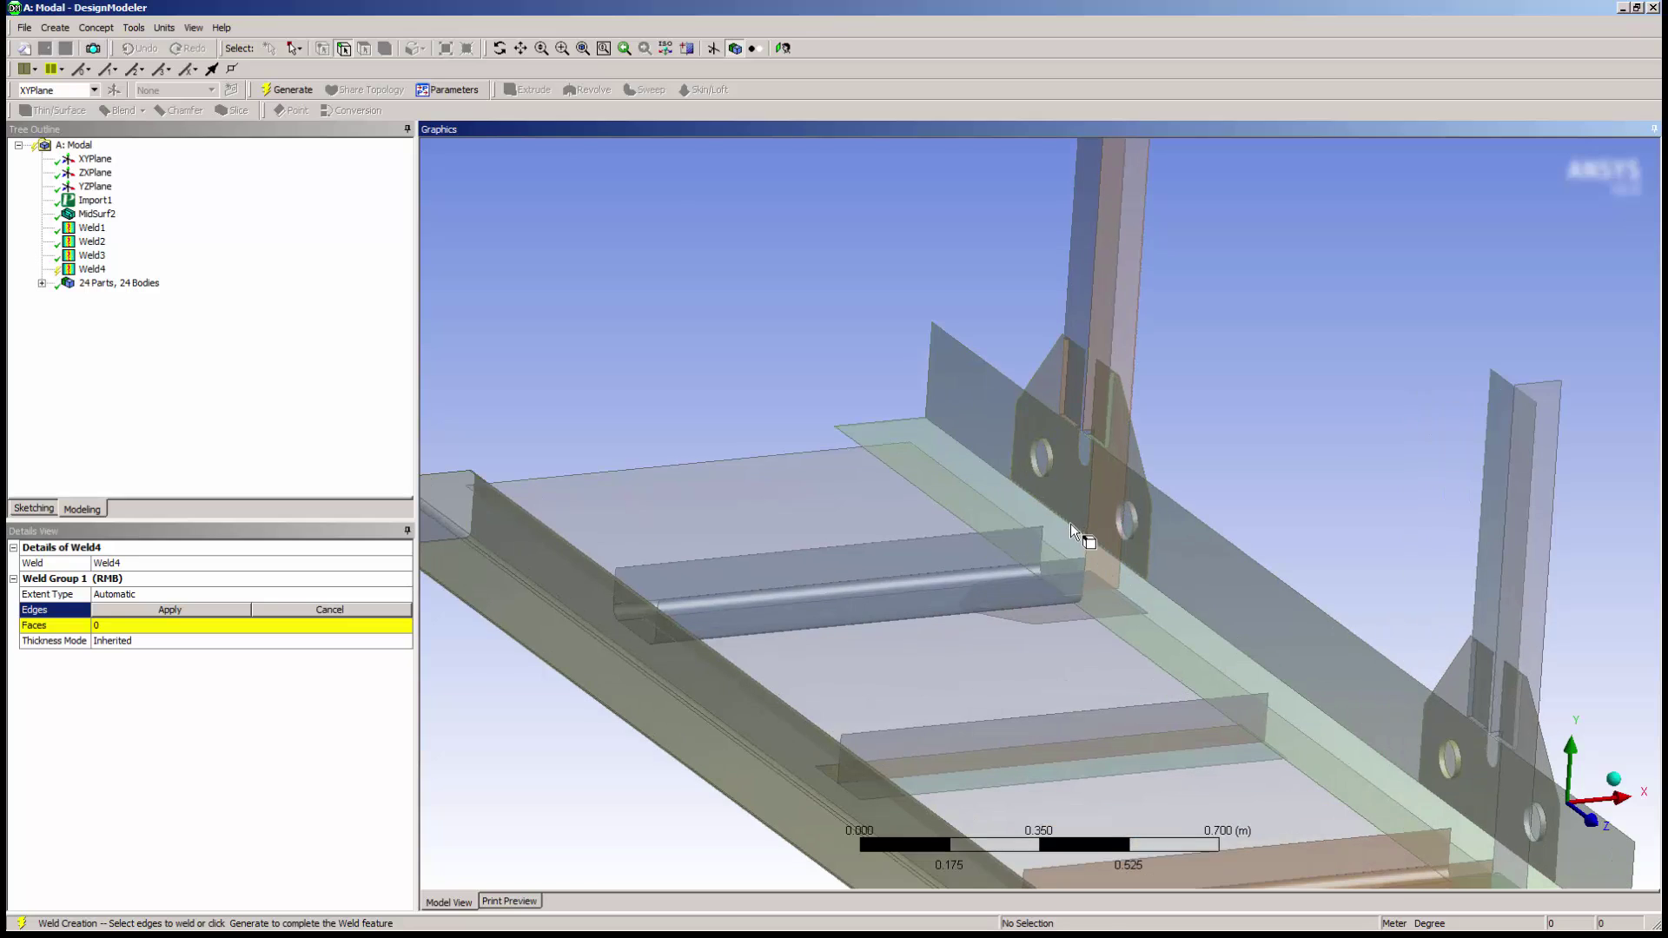
{"action": "left_click", "coordinate": [1070, 523]}
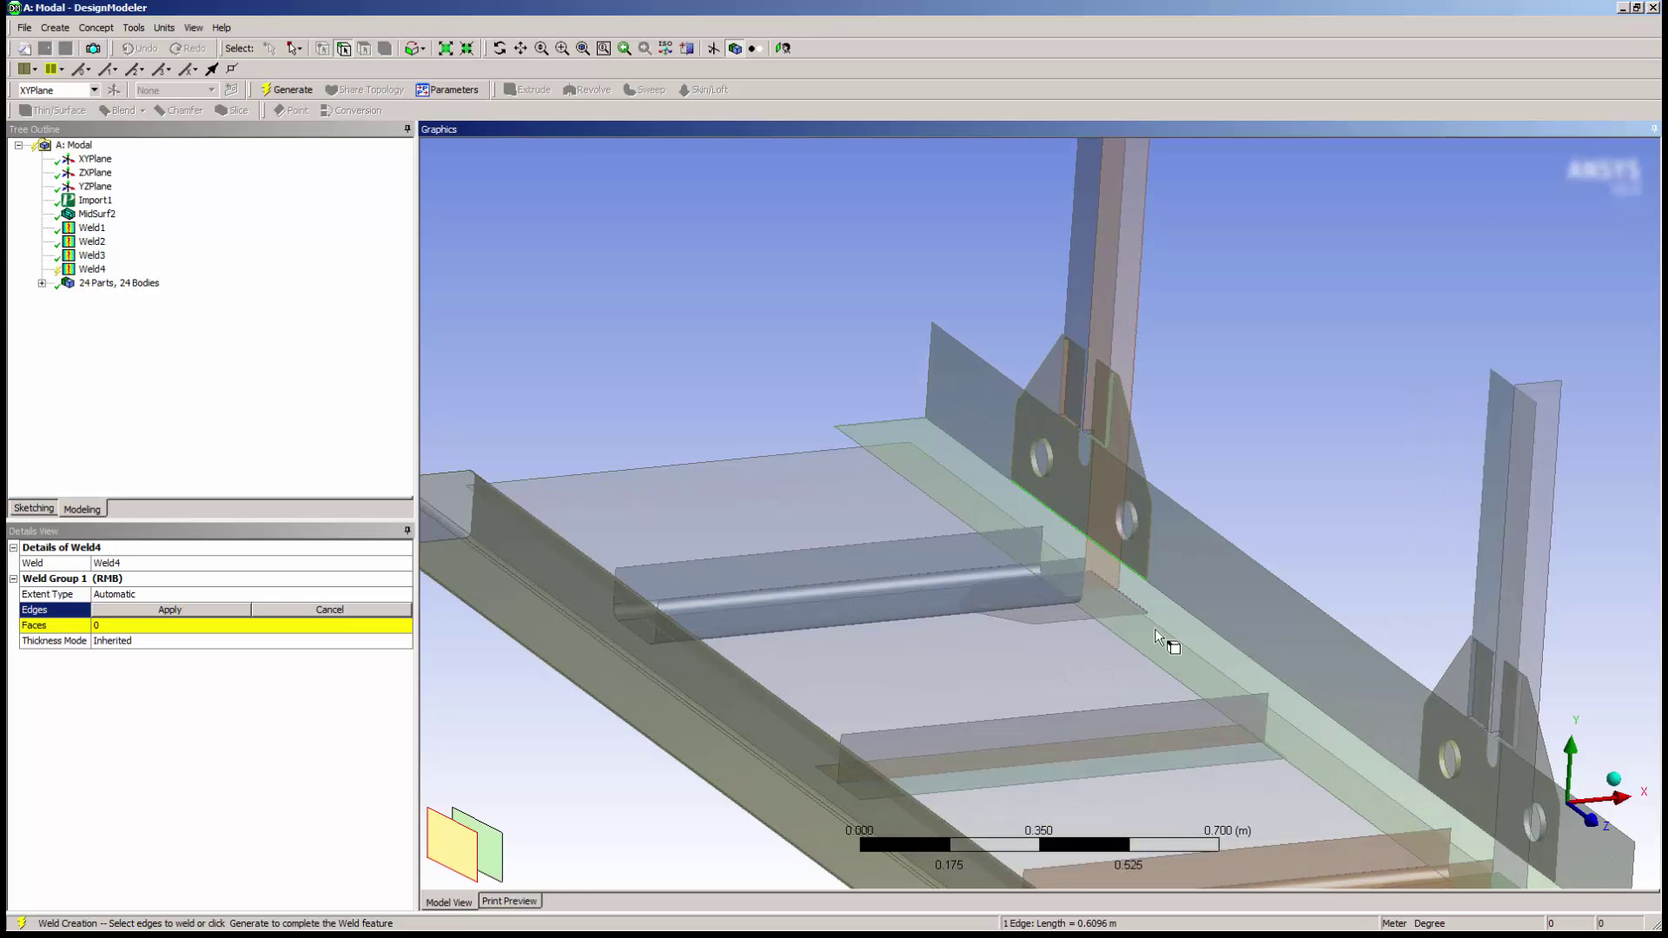
{"action": "left_click", "coordinate": [1435, 792], "text": "ctrl"}
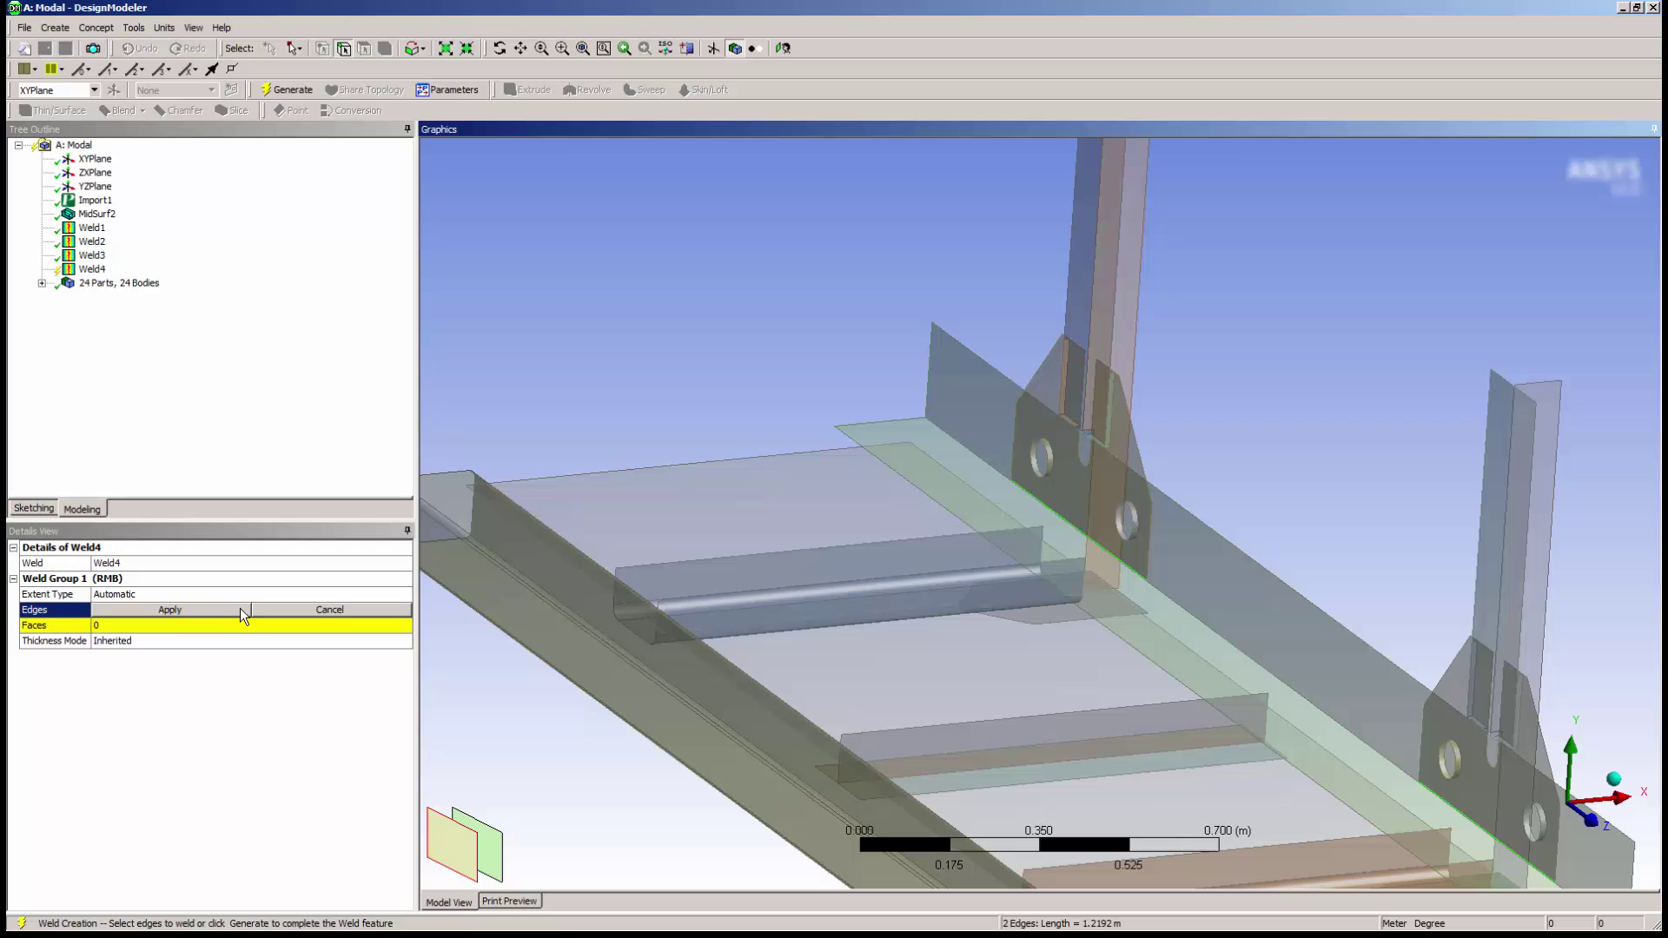
{"action": "left_click", "coordinate": [208, 609]}
- Assign the front rail's horizontal flange face as the fourth weld's target and generate it
{"action": "middle_click_drag", "start_coordinate": [1352, 477], "coordinate": [1191, 357]}
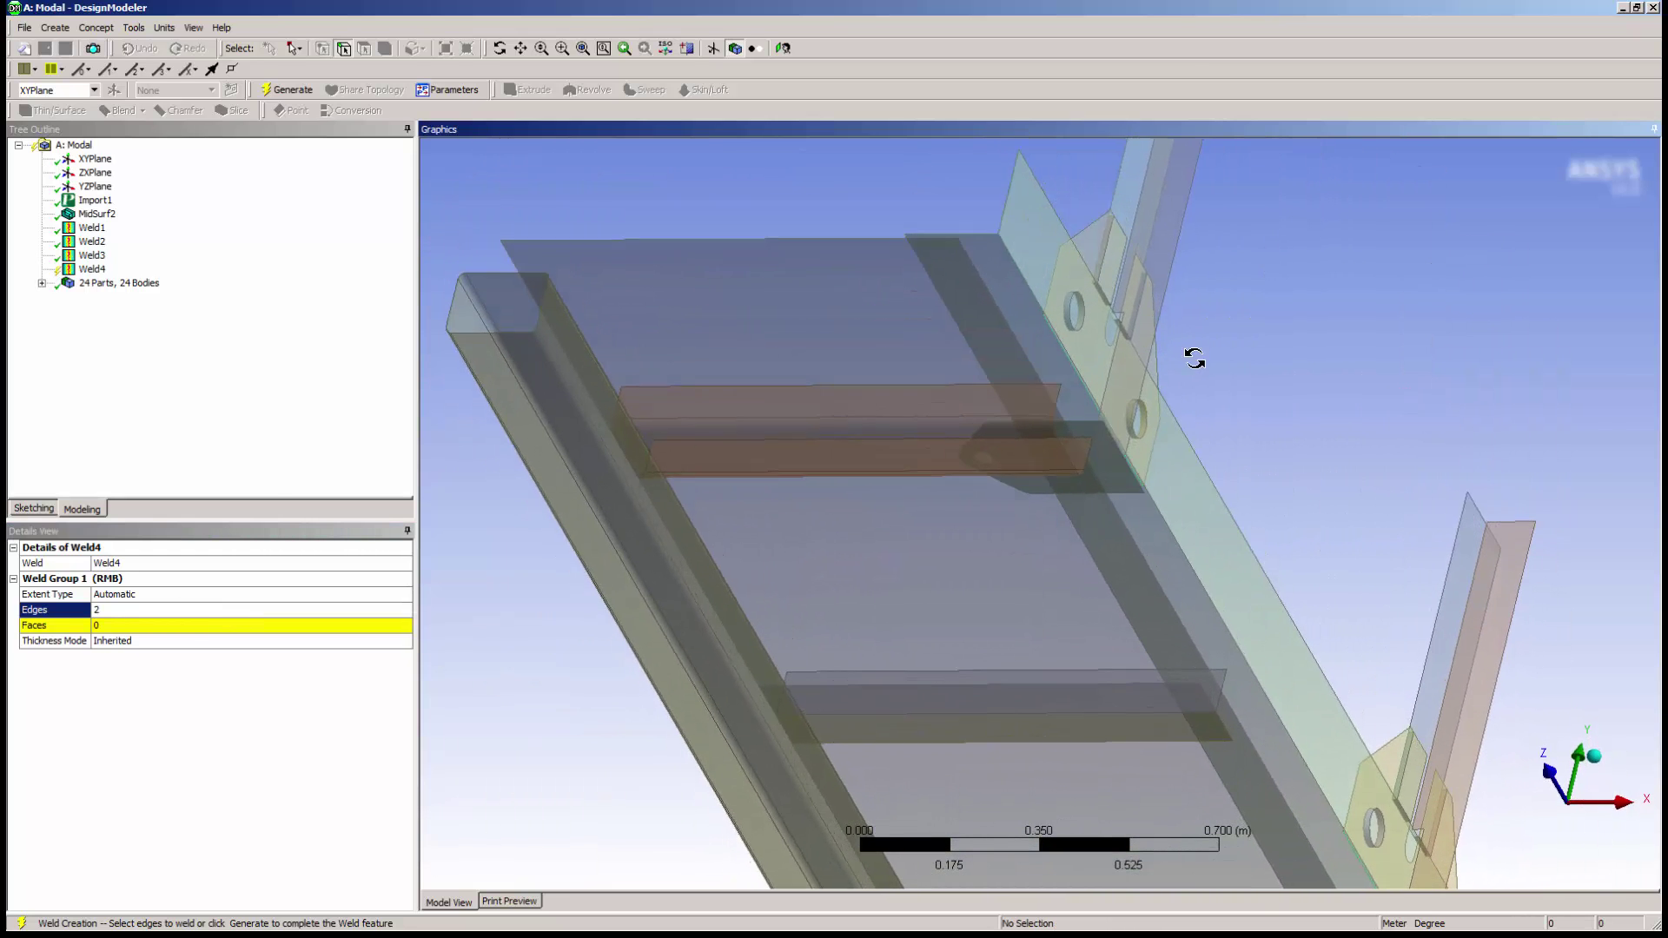
{"action": "left_click", "coordinate": [111, 626]}
{"action": "left_click", "coordinate": [1172, 558]}
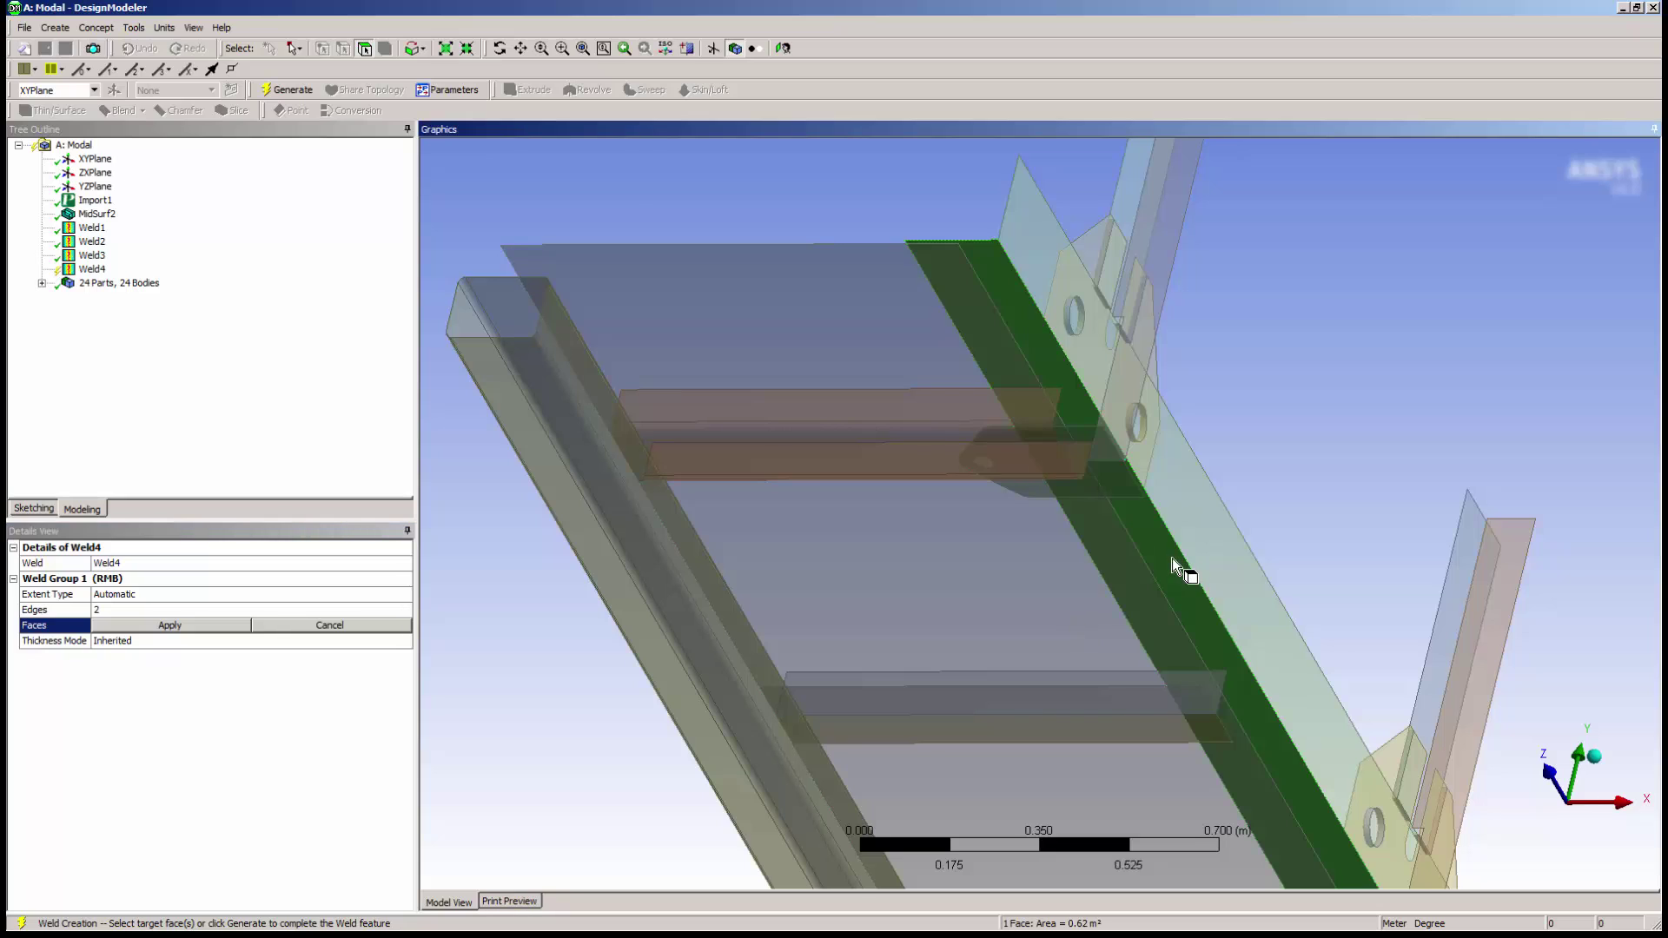
{"action": "left_click", "coordinate": [169, 627]}
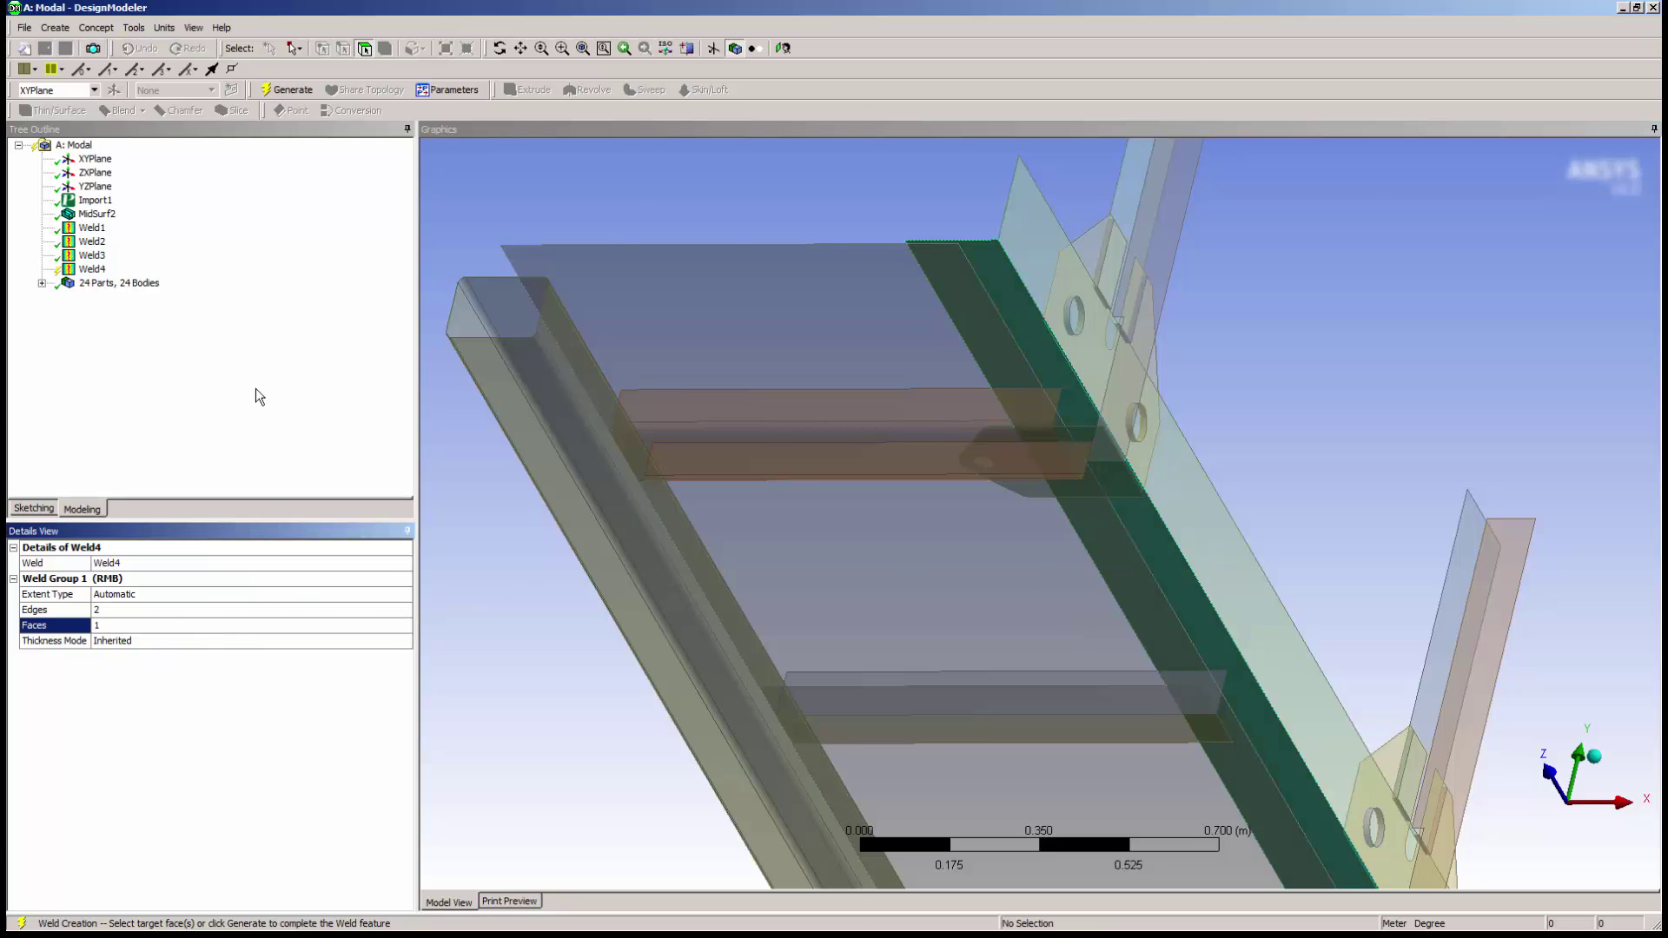
{"action": "left_click", "coordinate": [286, 90]}
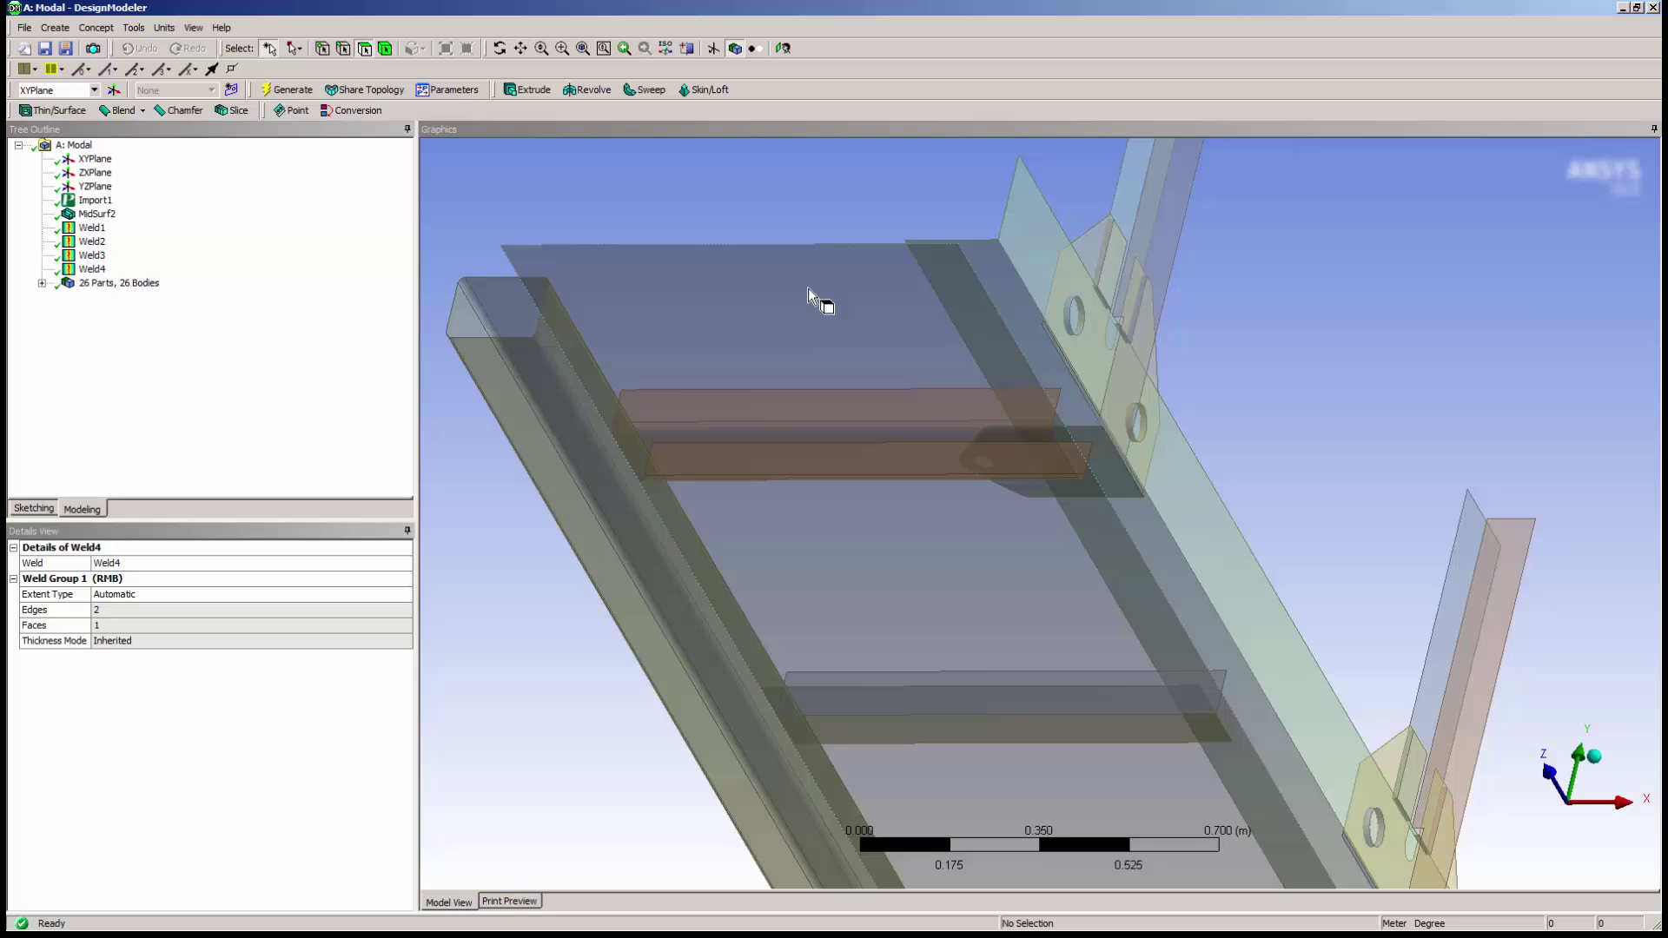
- Inspect the weld strip along a gusset plate's lower edge with frozen body transparency temporarily turned off
{"action": "middle_click_drag", "start_coordinate": [815, 298], "coordinate": [1078, 422]}
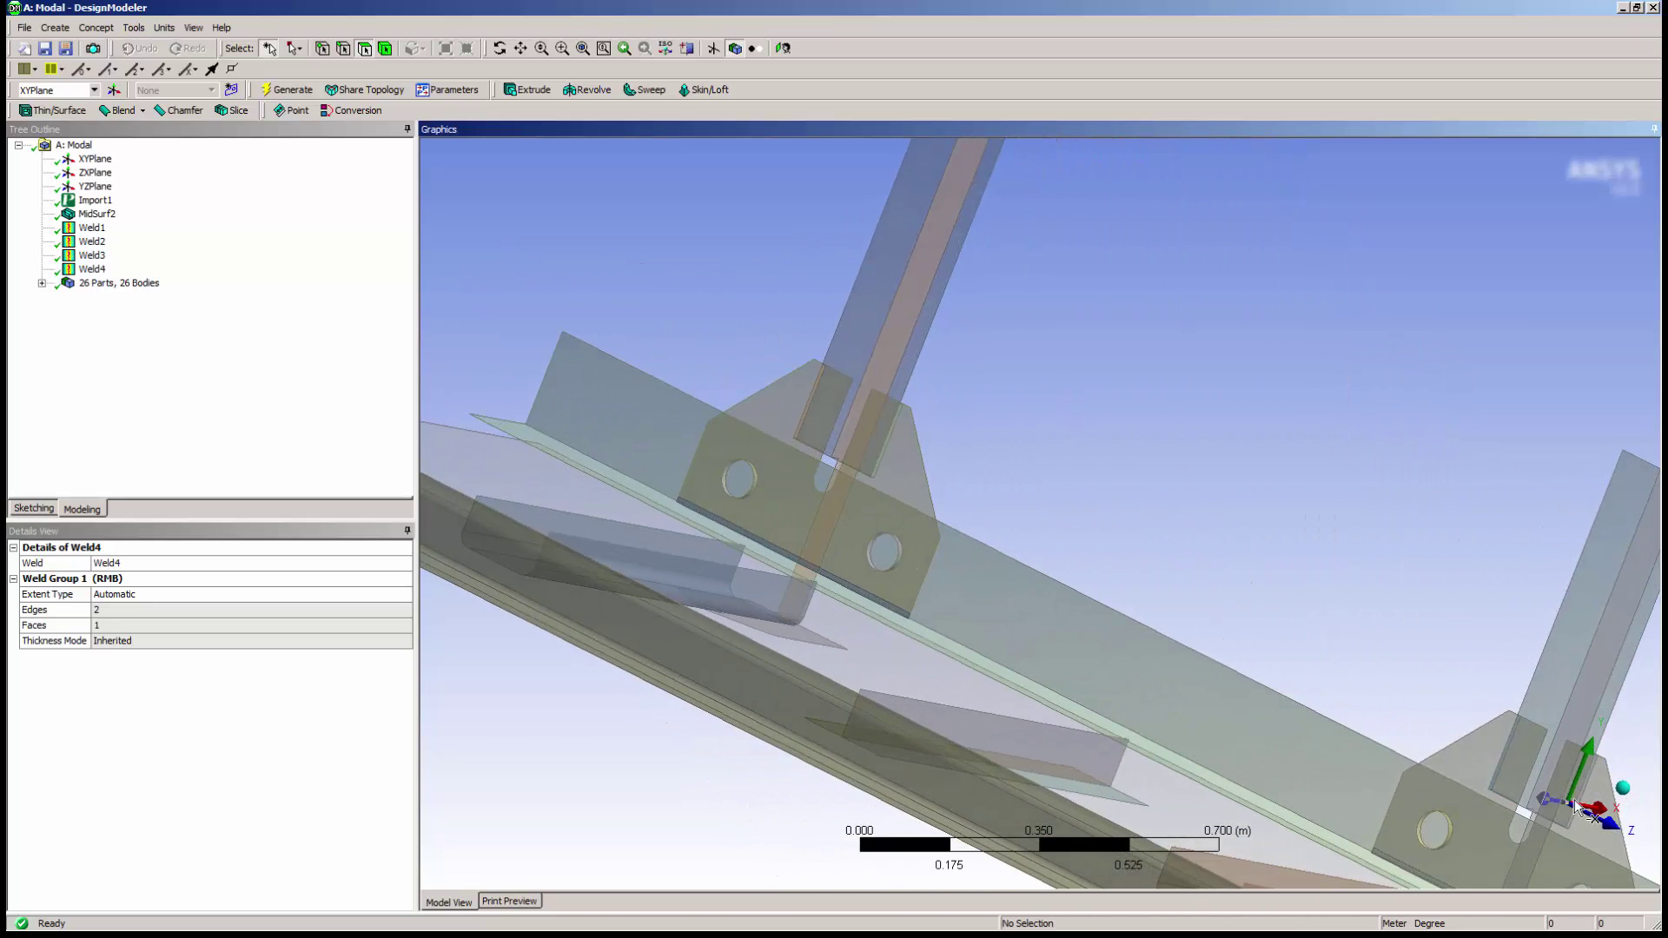
{"action": "left_click", "coordinate": [1622, 788]}
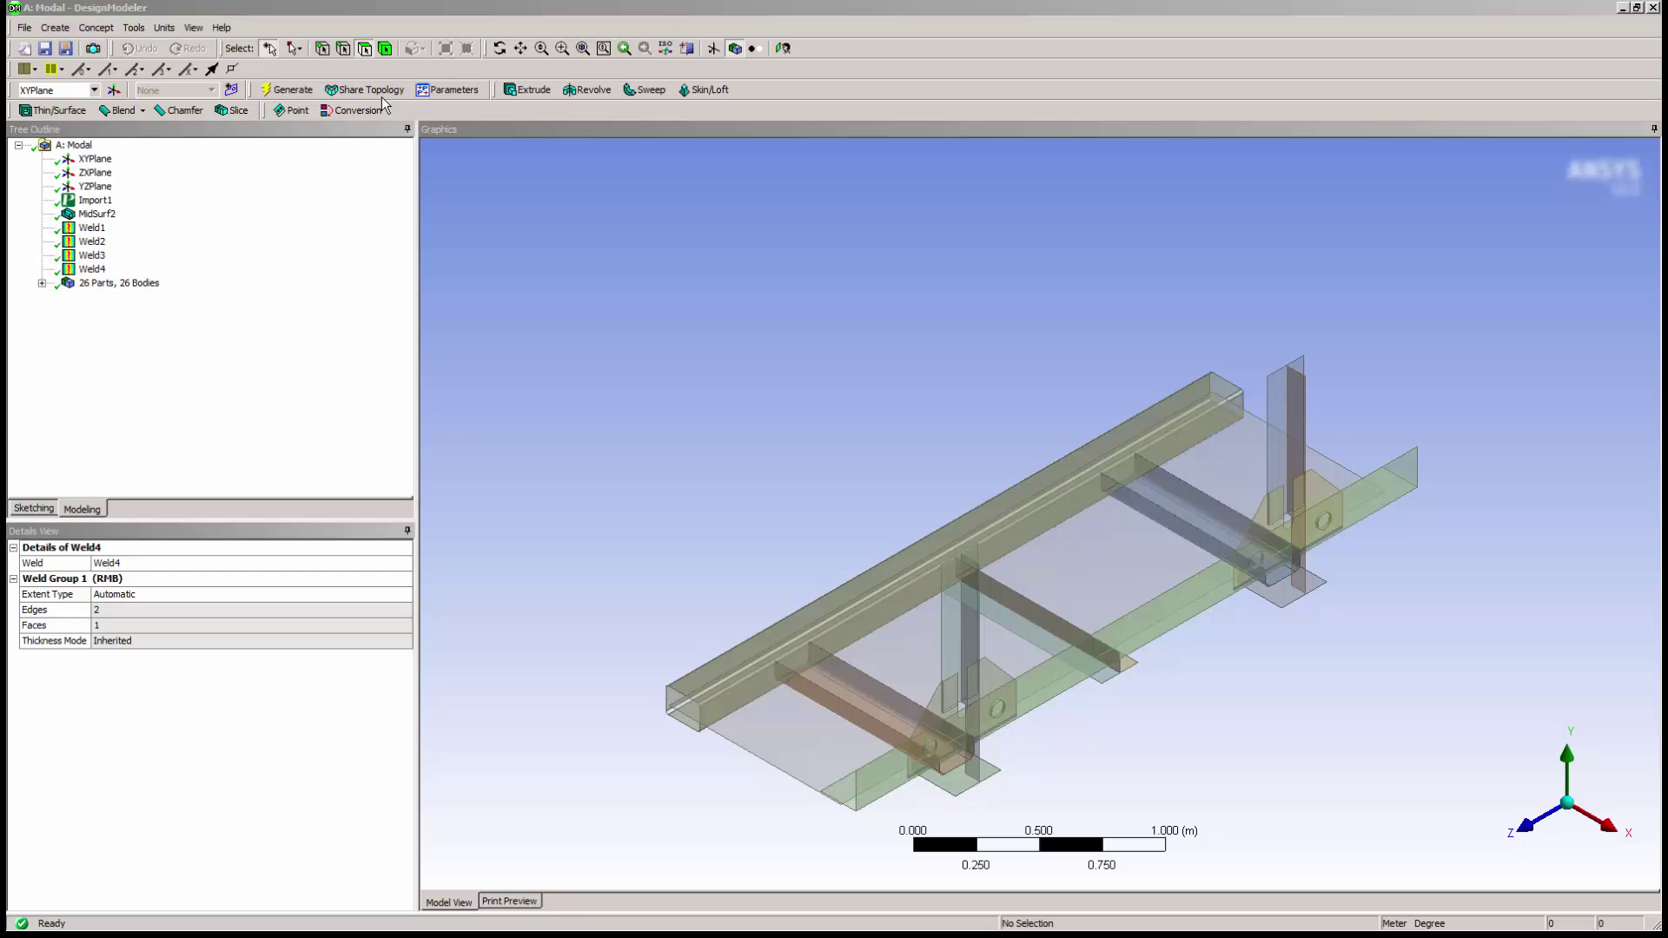
{"action": "left_click", "coordinate": [194, 29]}
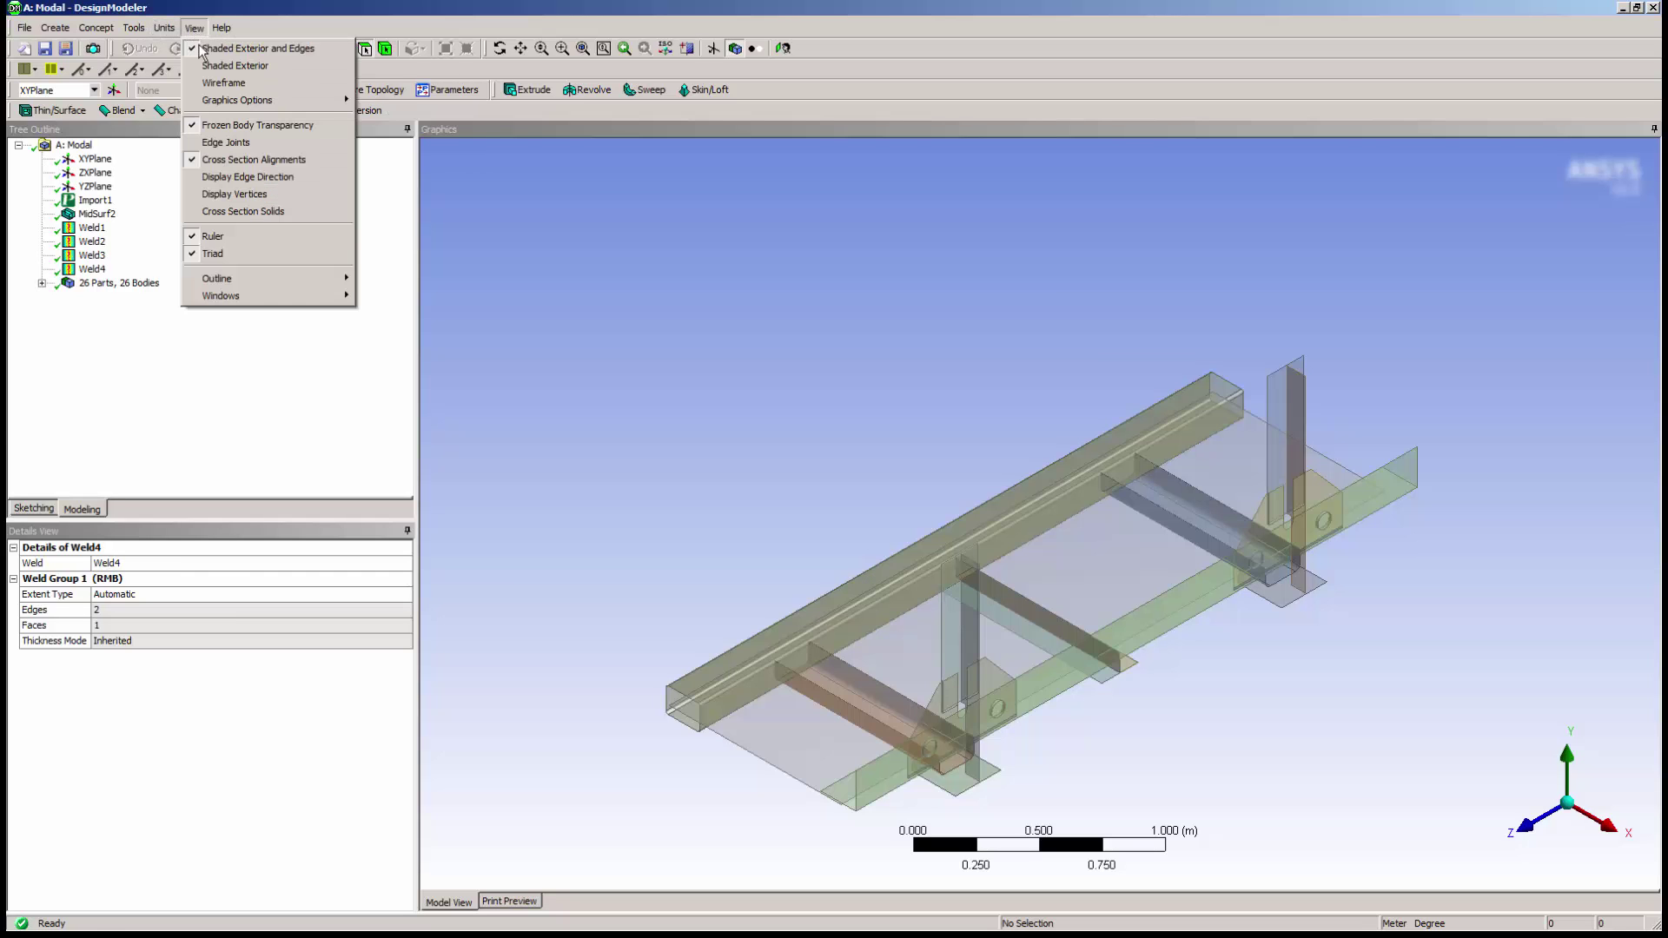
{"action": "left_click", "coordinate": [244, 125]}
{"action": "middle_click_drag", "start_coordinate": [1033, 743], "coordinate": [1304, 671]}
{"action": "right_click_drag", "start_coordinate": [1362, 693], "coordinate": [1155, 532]}
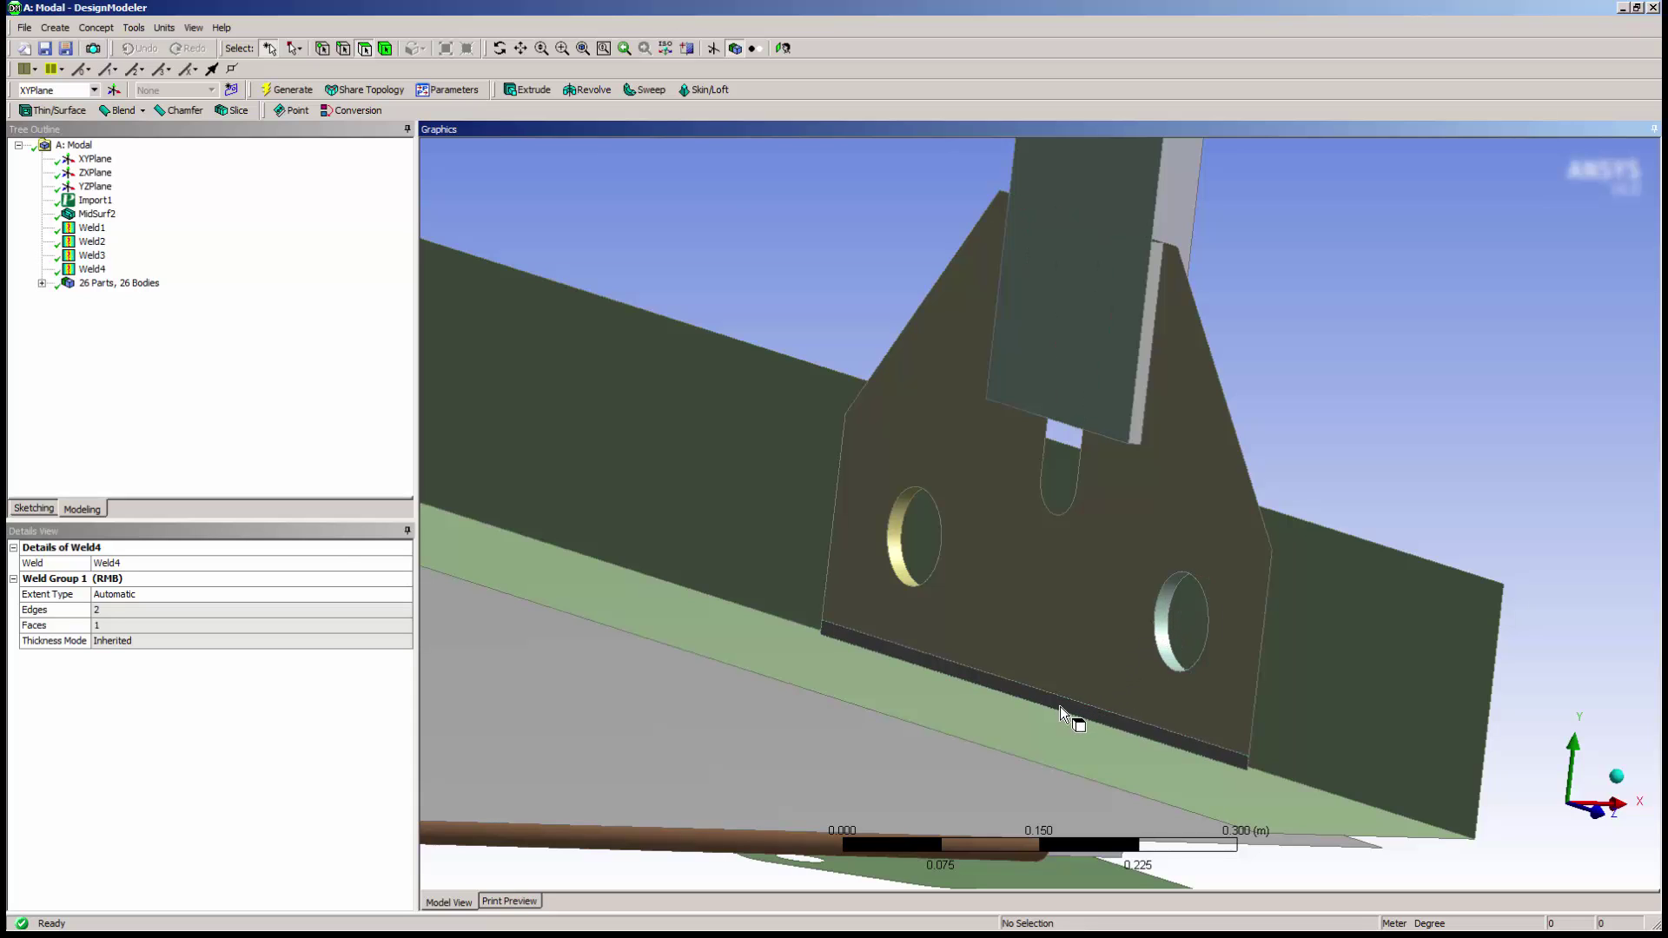
{"action": "left_click", "coordinate": [1616, 776]}
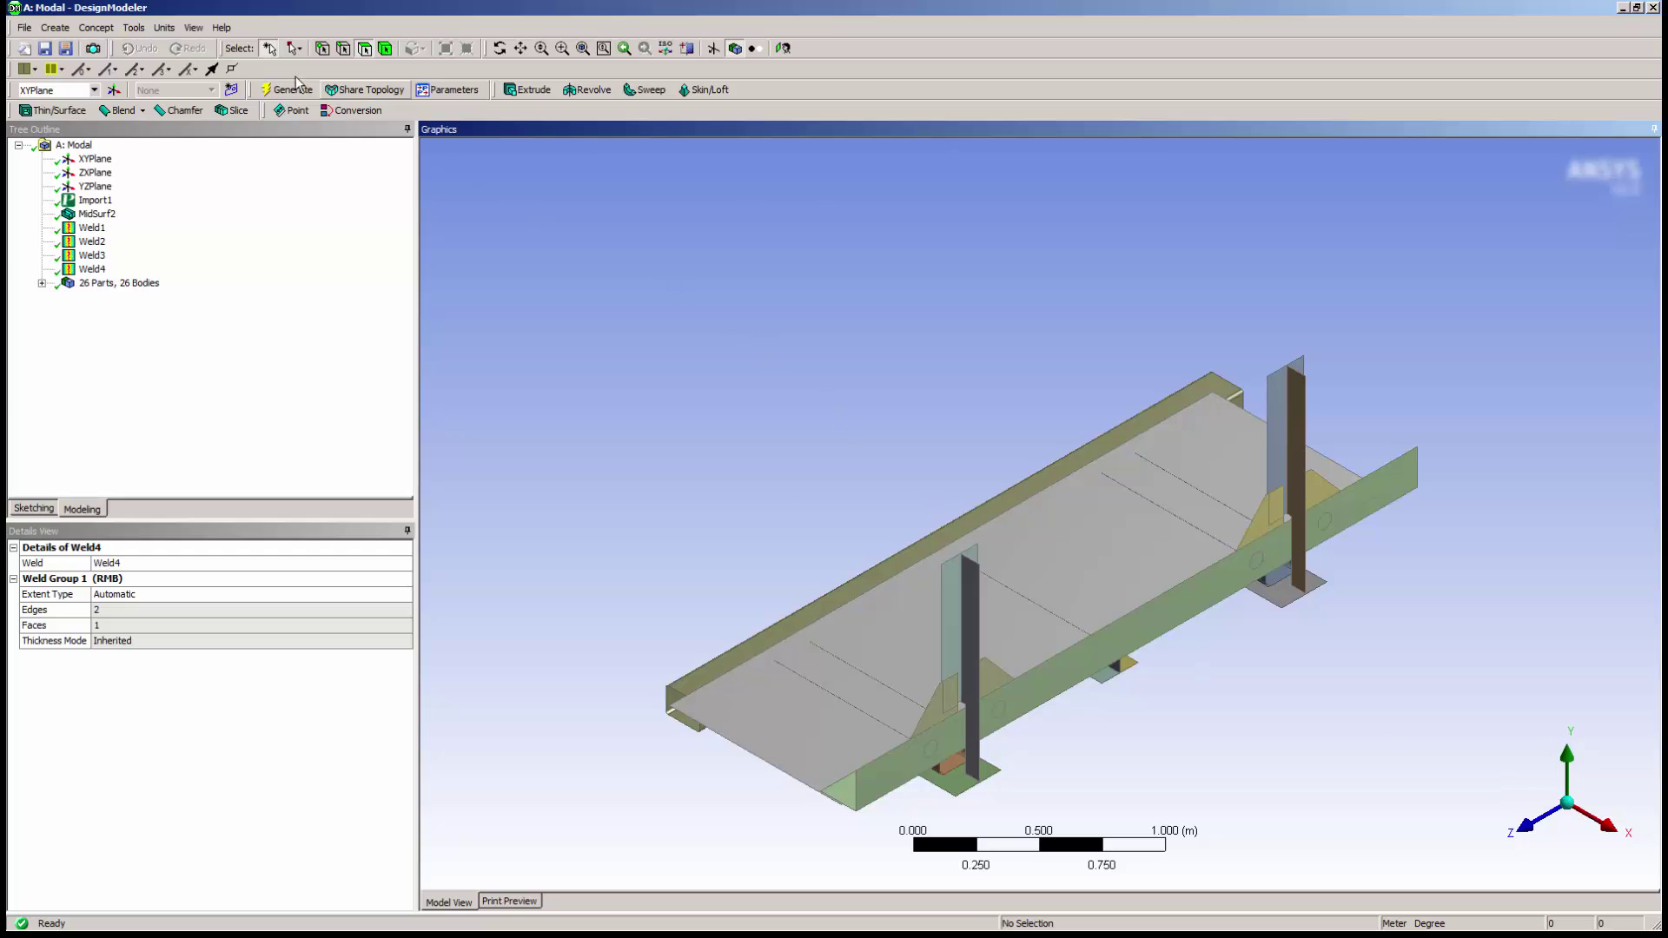
{"action": "left_click", "coordinate": [193, 27]}
{"action": "left_click", "coordinate": [230, 122]}
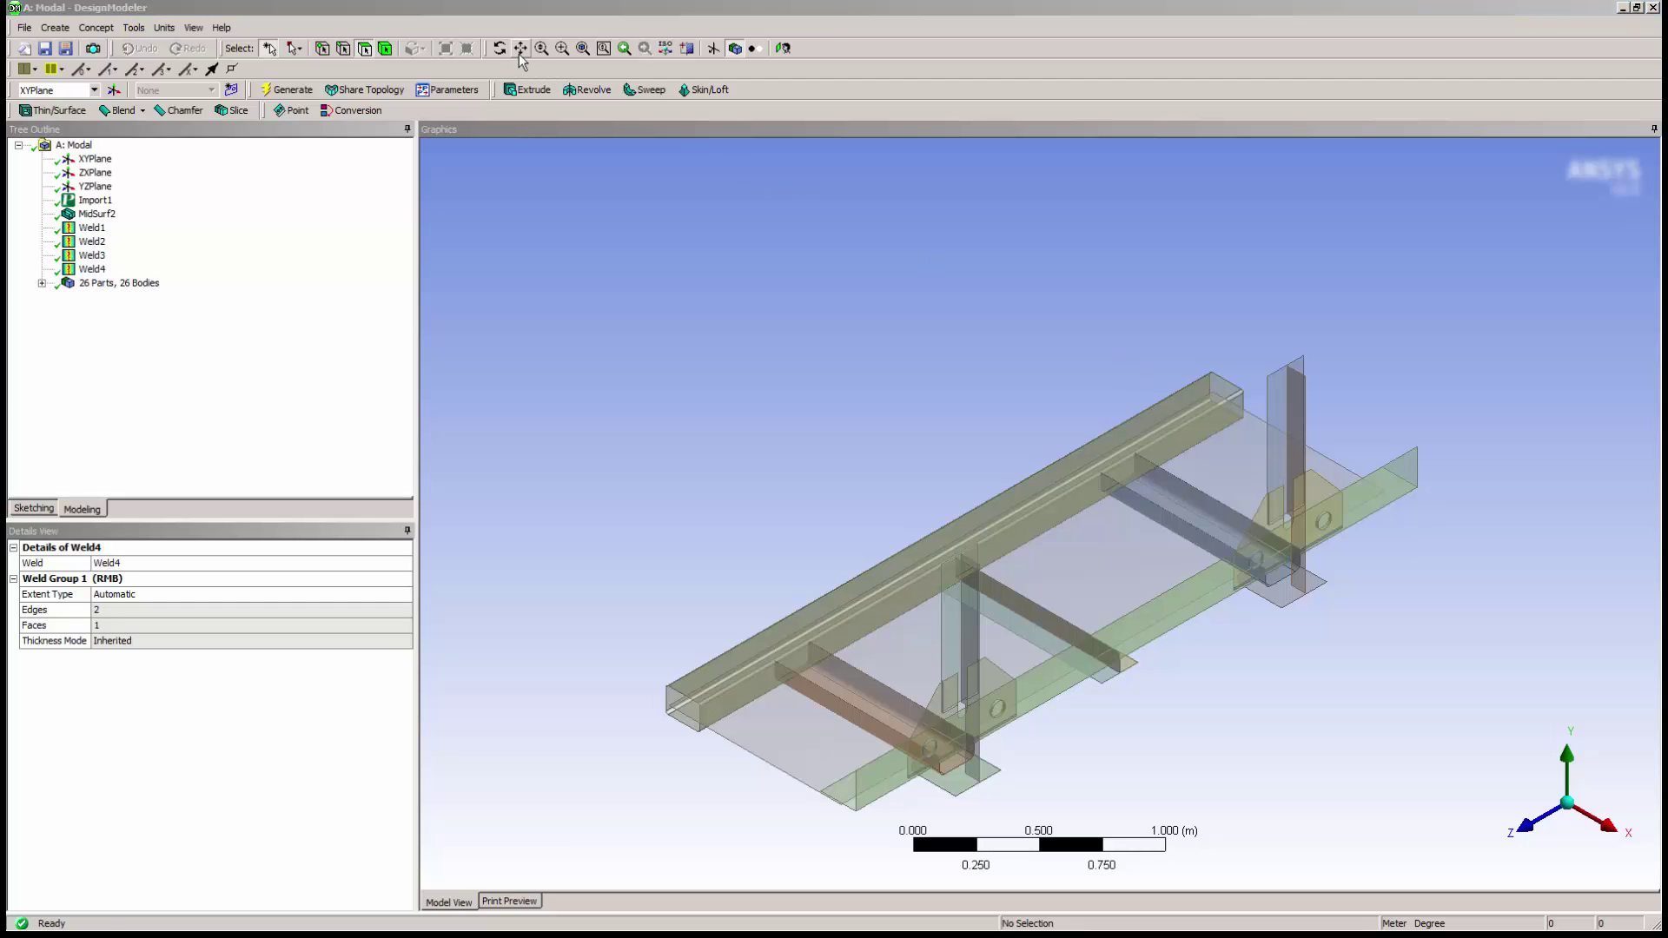
- Start a fifth Weld feature using the long free edge of the front rail's horizontal flange
{"action": "middle_click_drag", "start_coordinate": [1075, 652], "coordinate": [1478, 674]}
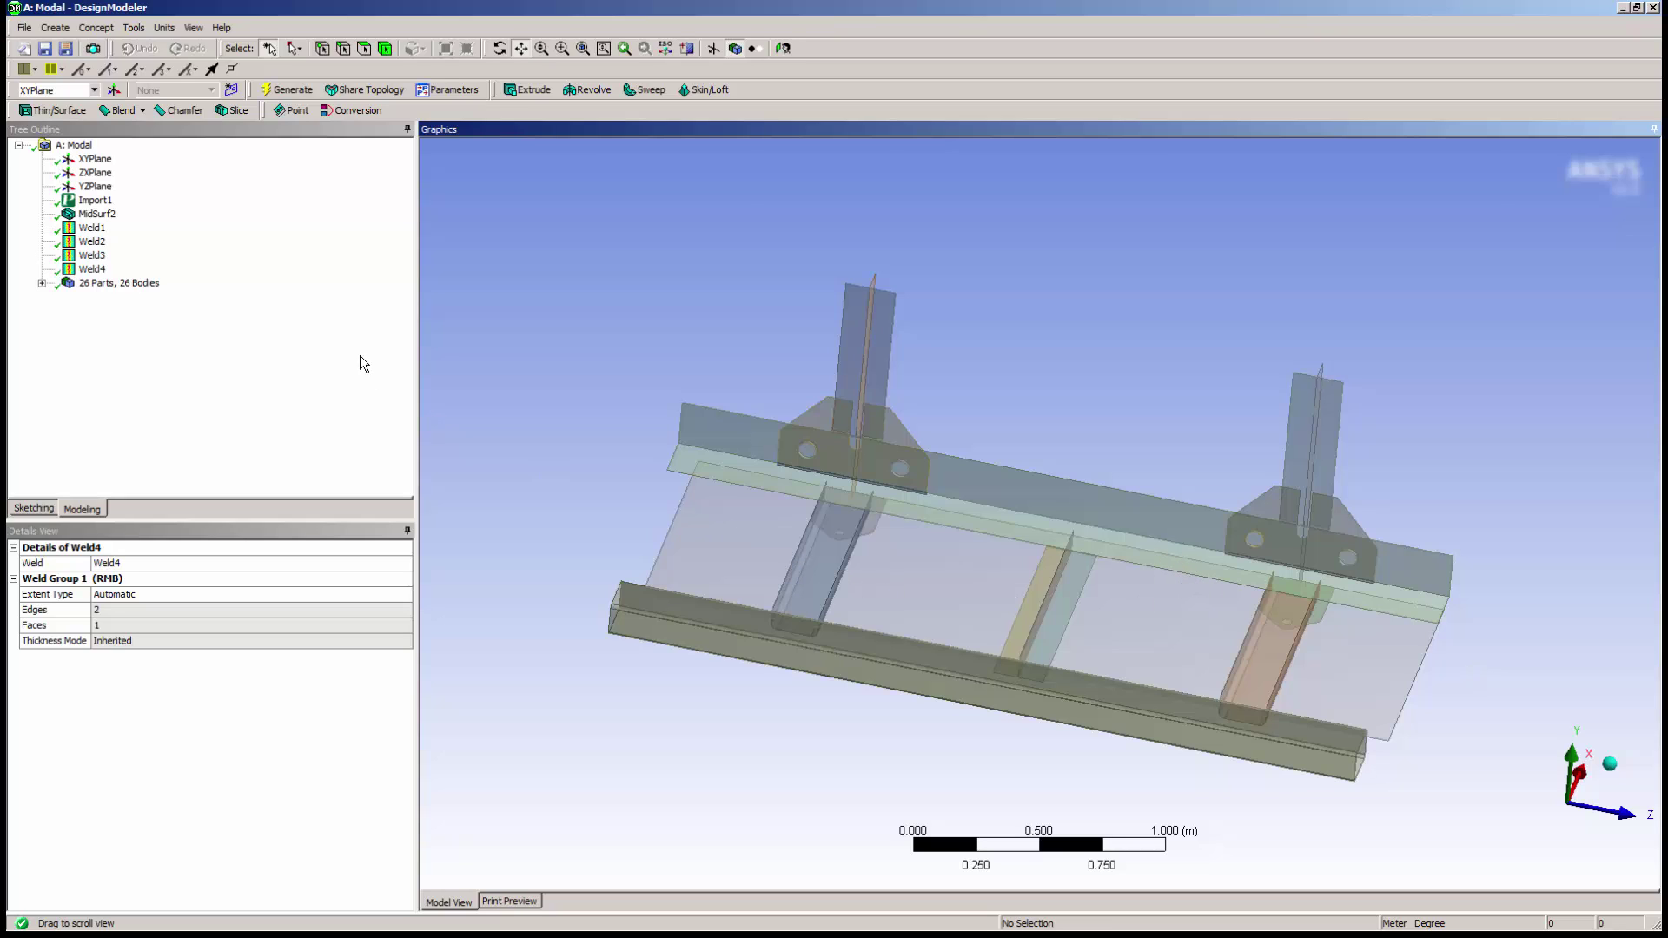
{"action": "left_click", "coordinate": [133, 27]}
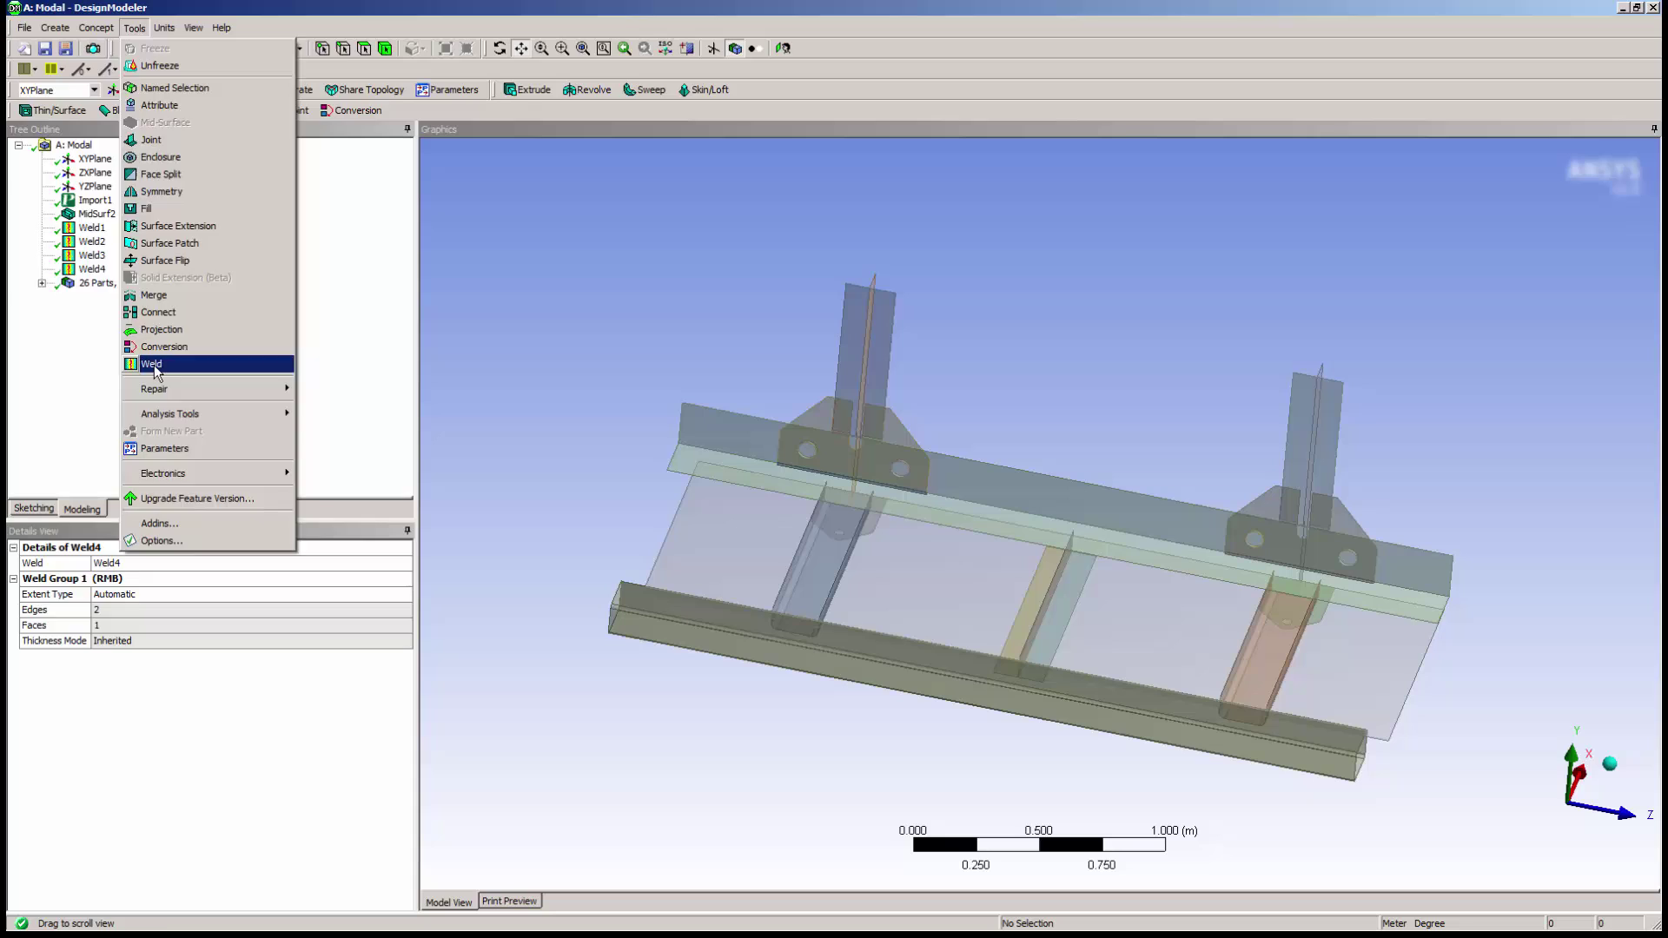
{"action": "left_click", "coordinate": [154, 363]}
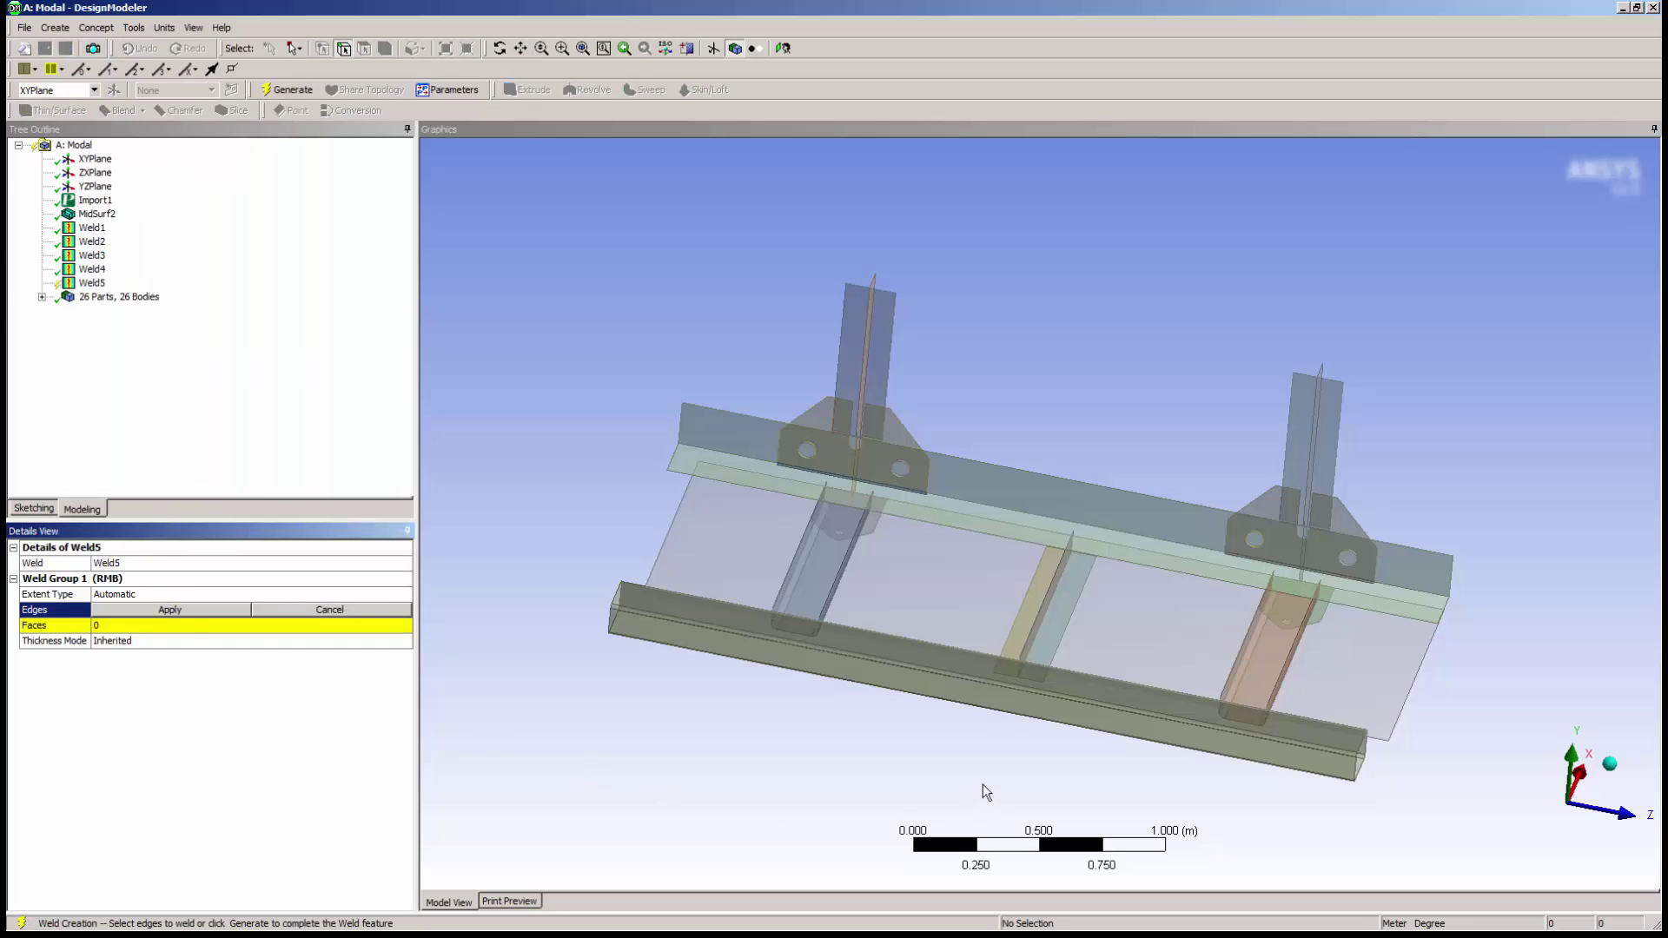
{"action": "left_click", "coordinate": [998, 535]}
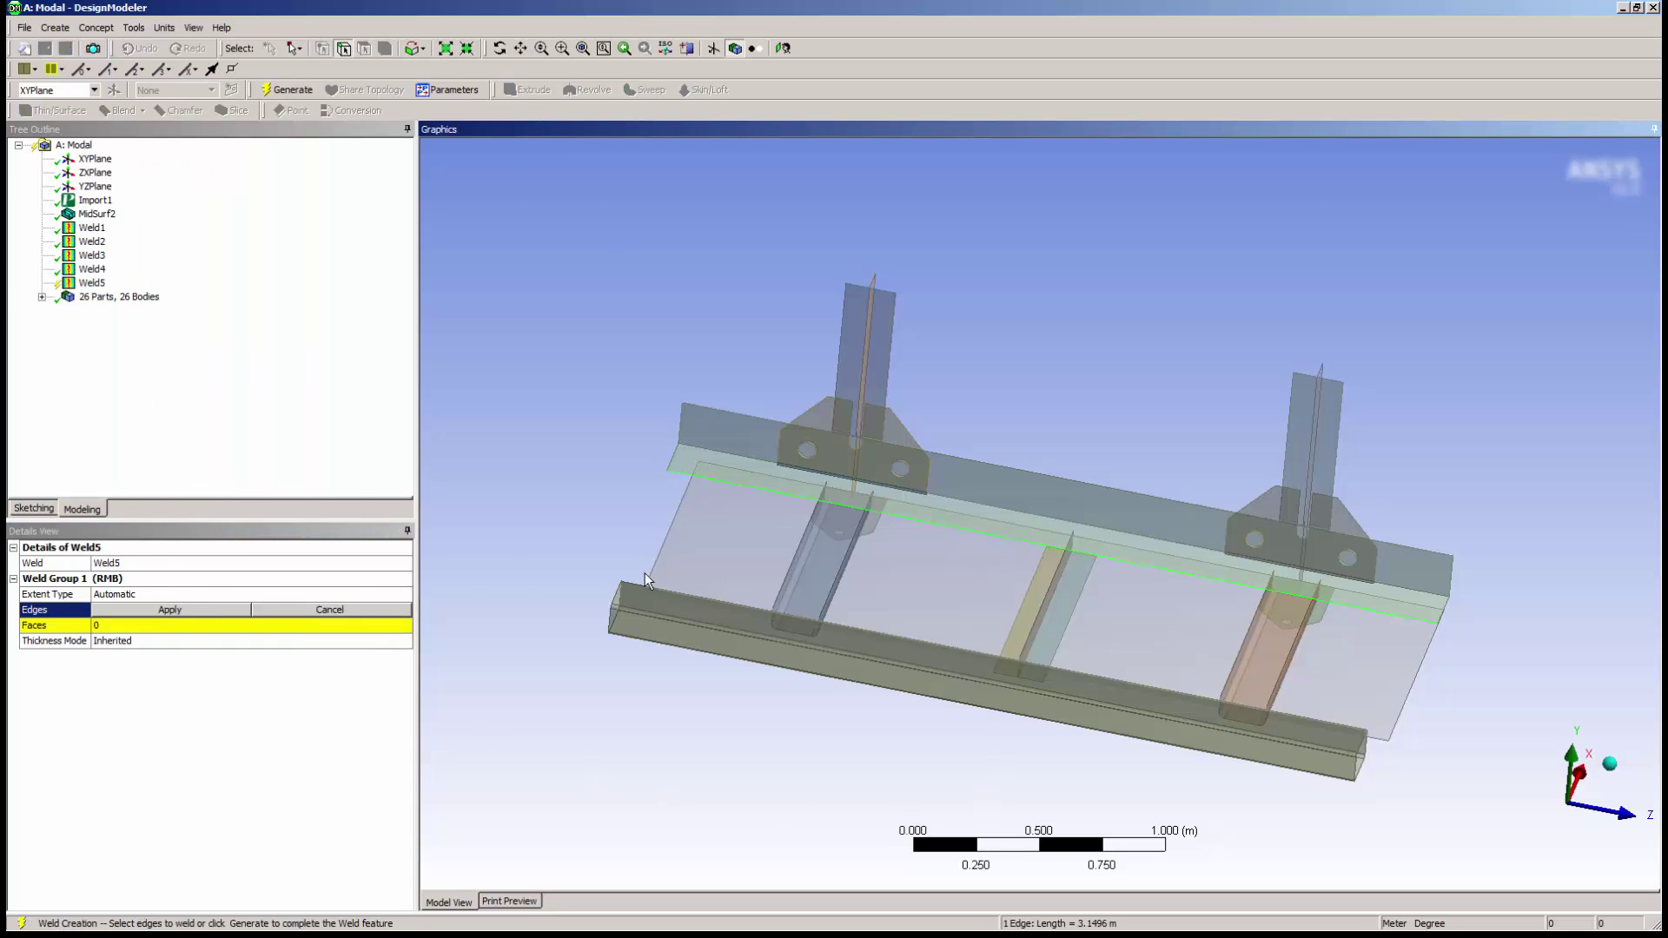
{"action": "left_click", "coordinate": [183, 606]}
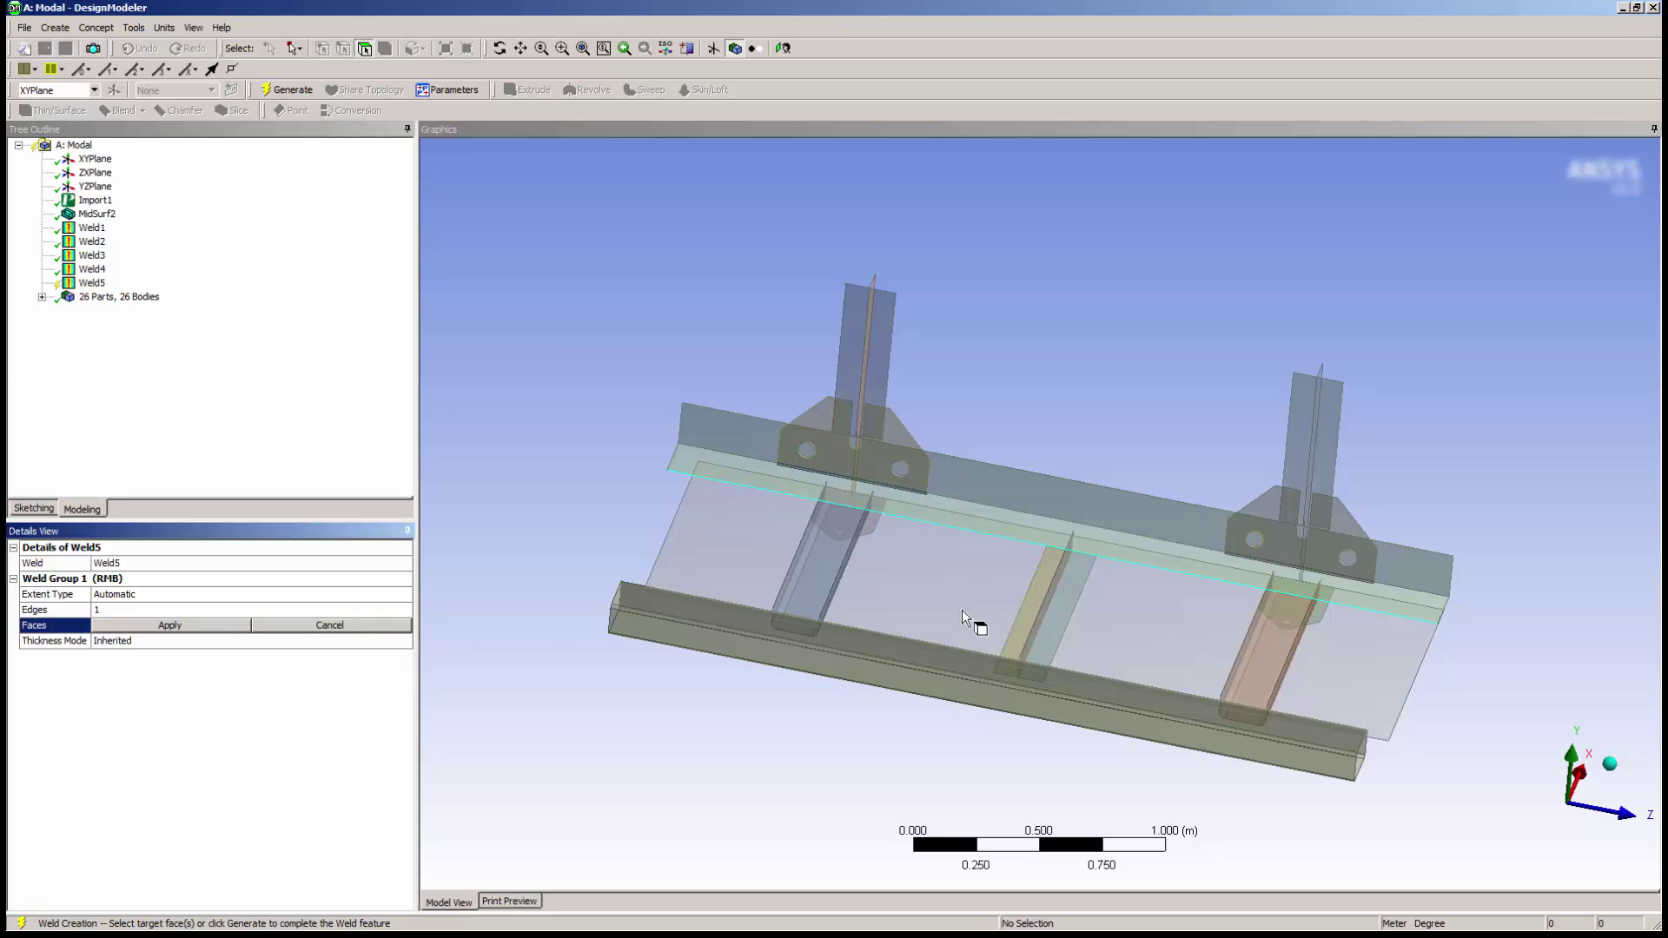
- Assign the large flat deck panel's face as the fifth weld's target and generate it
{"action": "left_click", "coordinate": [852, 577]}
{"action": "left_click", "coordinate": [190, 626]}
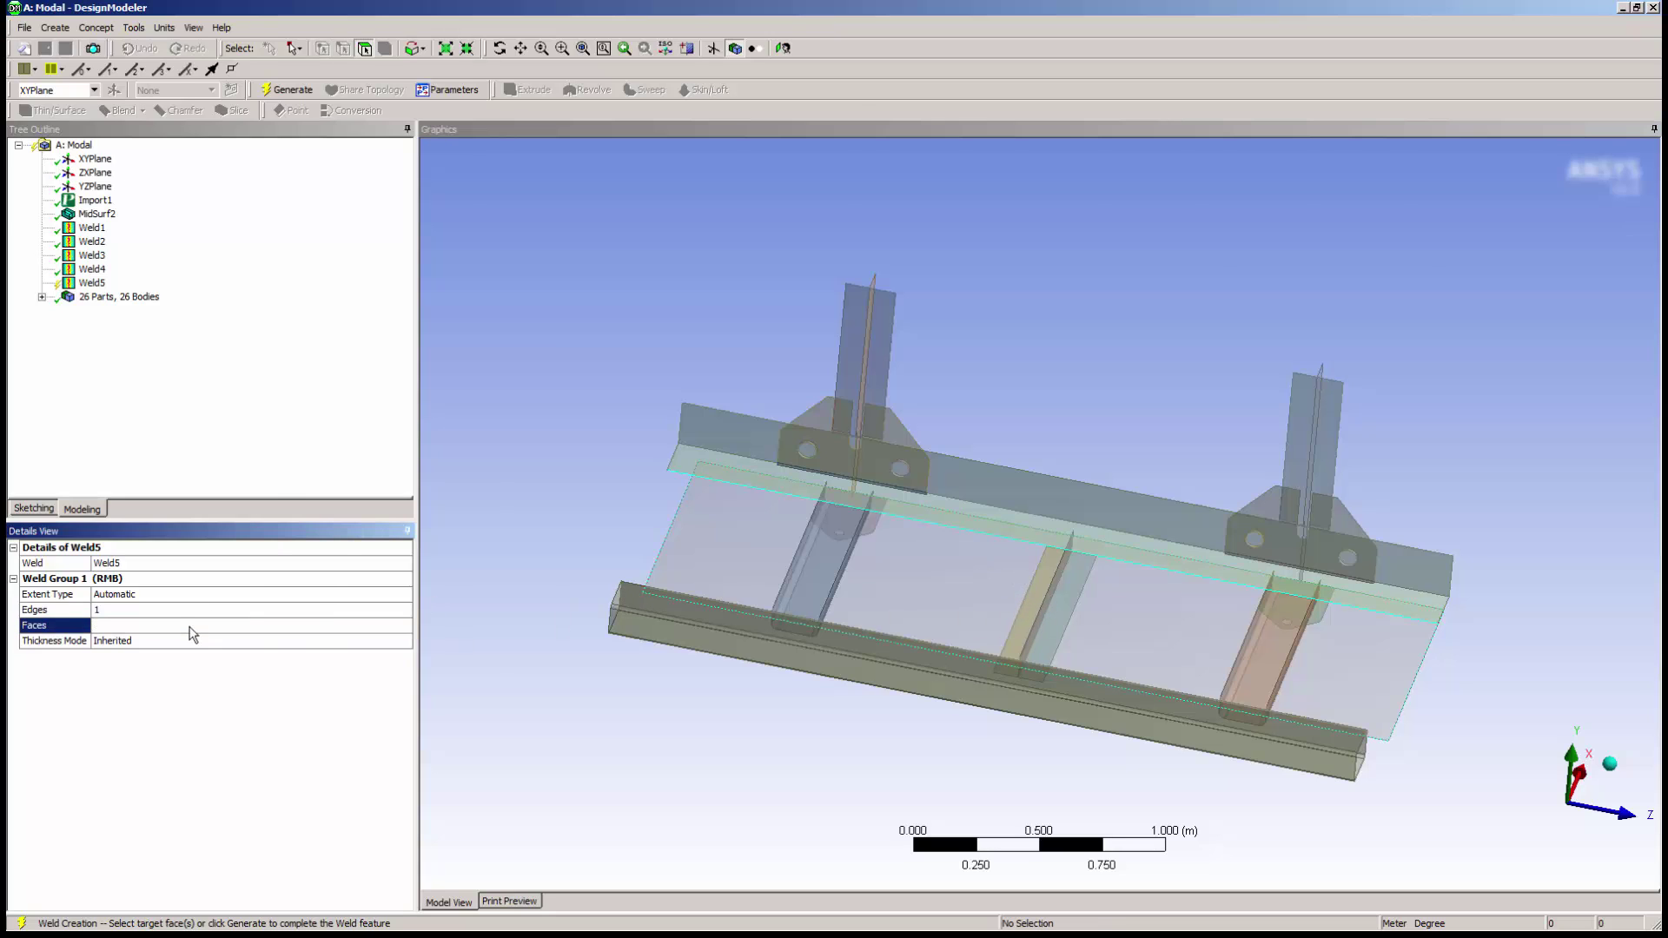
{"action": "left_click", "coordinate": [287, 91]}
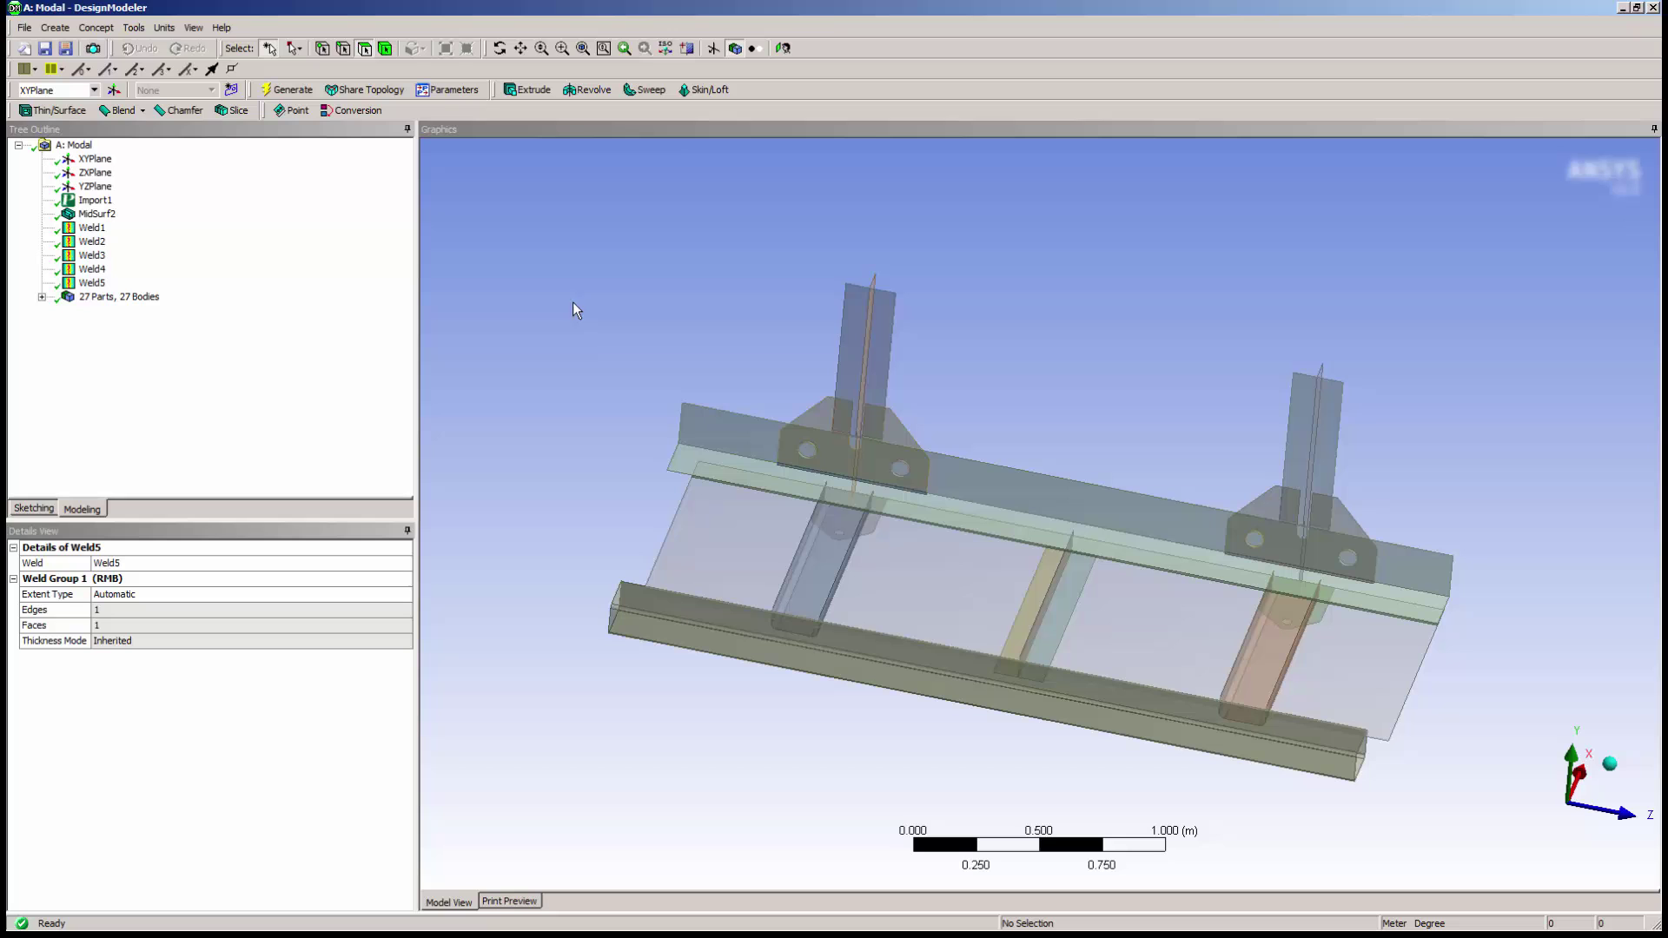
- Examine the weld strip between the rail flange and the deck panel from close up
{"action": "right_click_drag", "start_coordinate": [655, 544], "coordinate": [745, 419]}
{"action": "mouse_move", "coordinate": [1093, 566]}
{"action": "middle_mouse_down"}
{"action": "mouse_move", "coordinate": [1076, 544]}
{"action": "mouse_move", "coordinate": [1086, 564]}
{"action": "middle_mouse_up"}
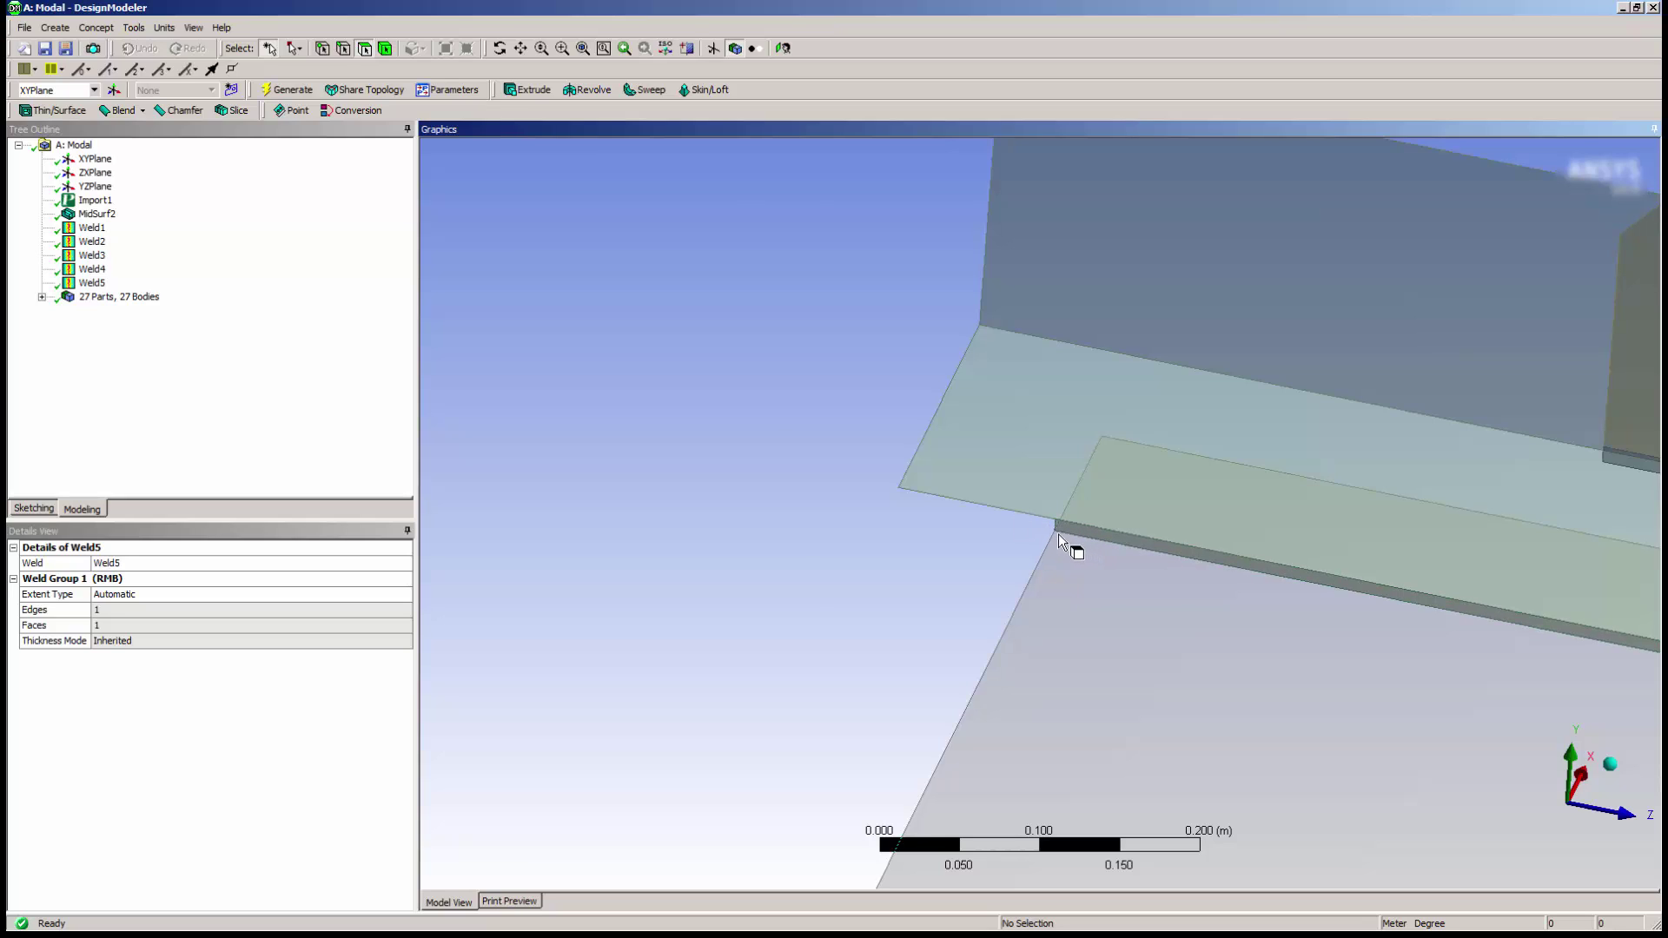
{"action": "left_click", "coordinate": [1610, 765]}
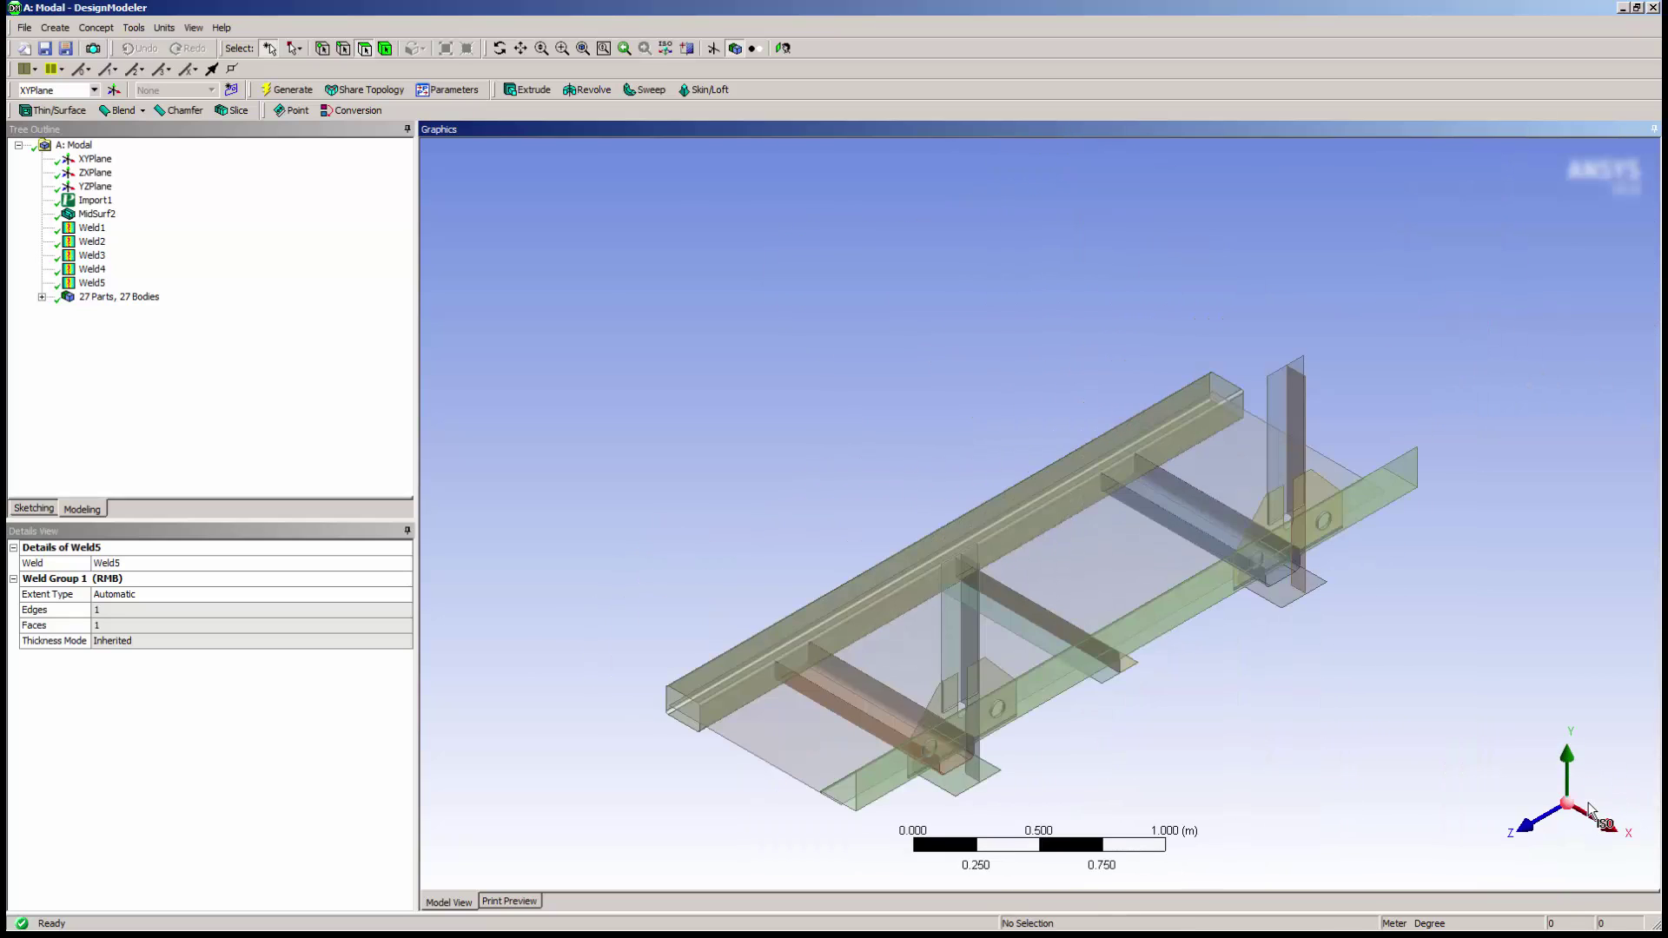
- Examine the gap between the box-section rail and the crossmember ends from the side and at an angle
{"action": "left_click", "coordinate": [520, 48]}
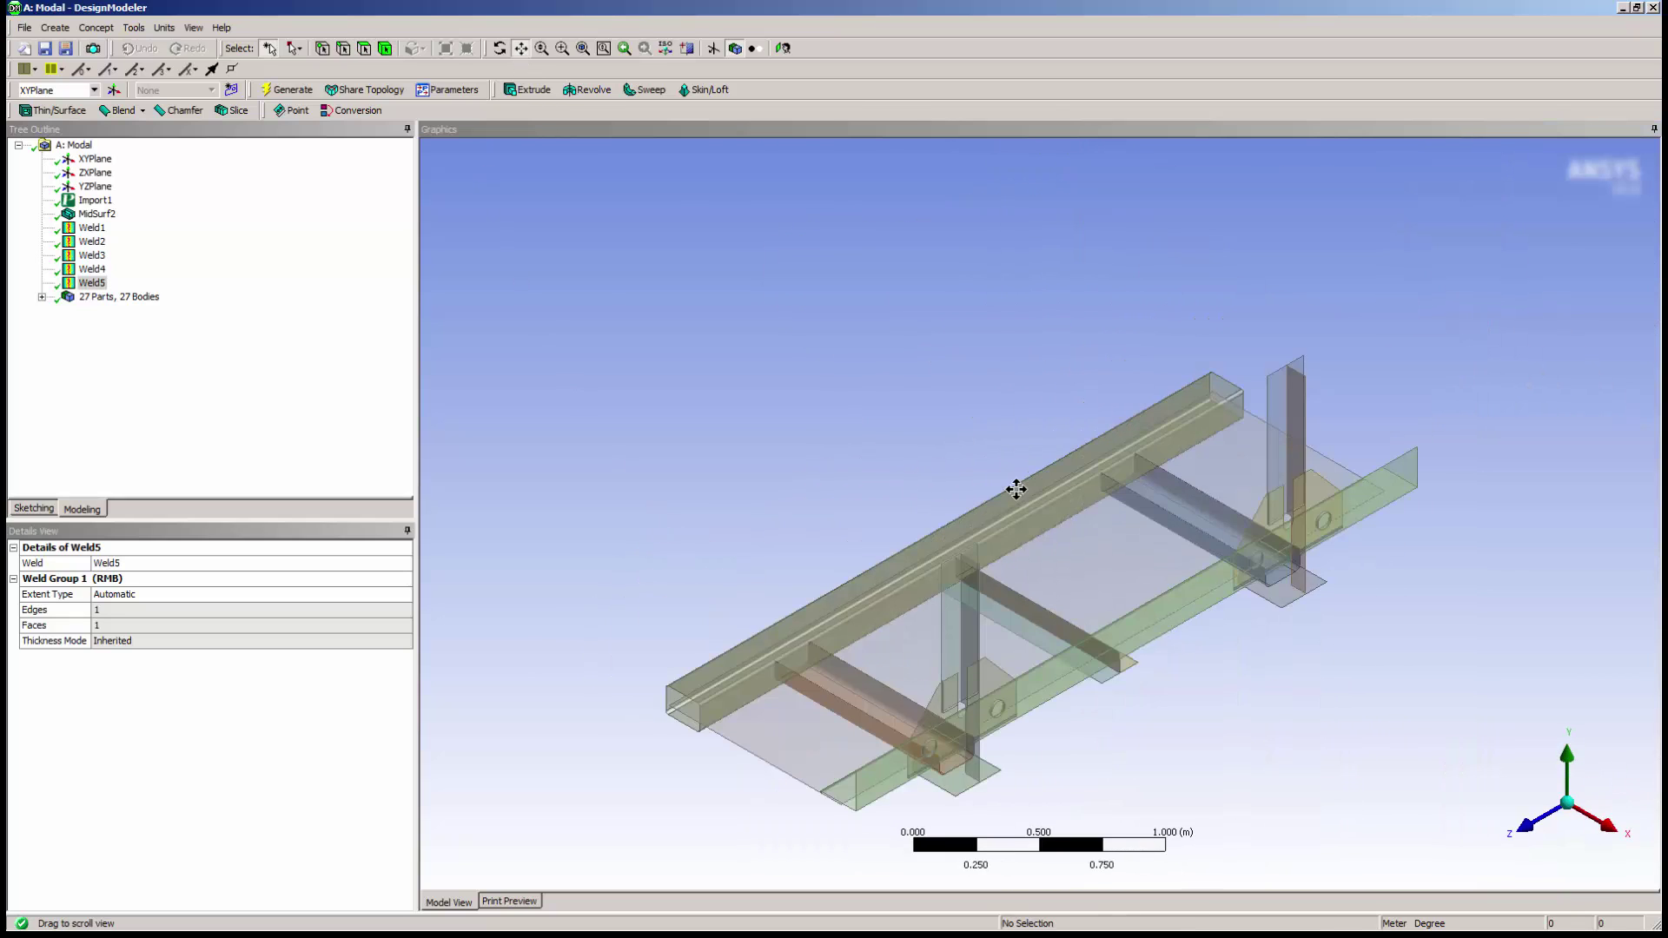
{"action": "left_click", "coordinate": [906, 565]}
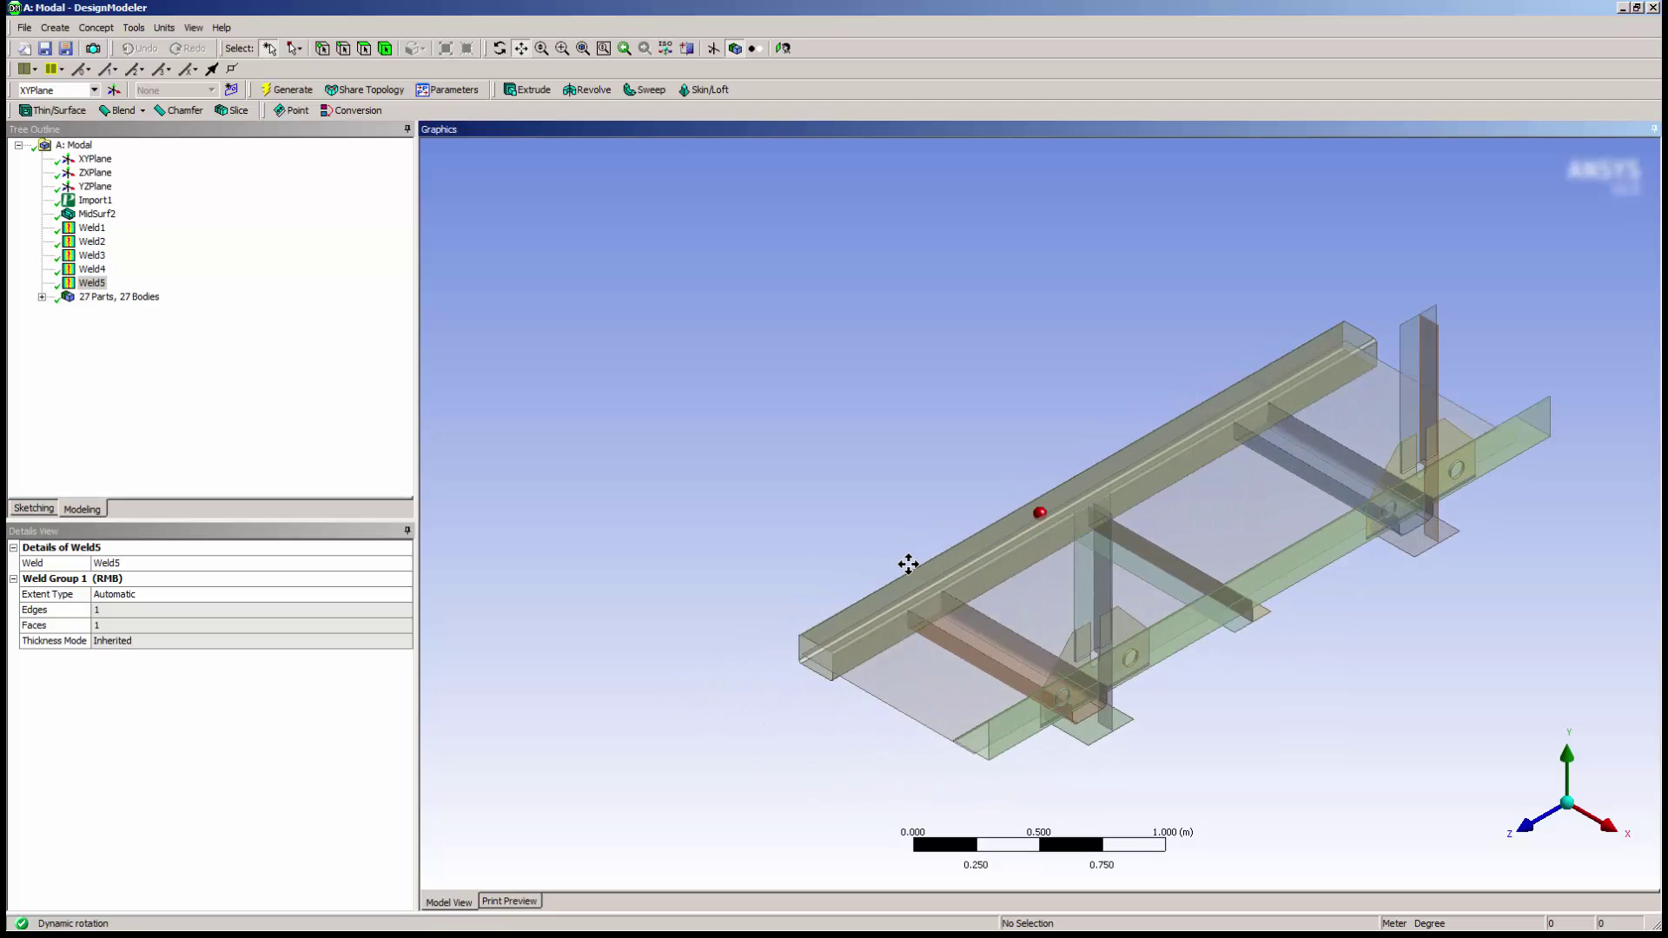
{"action": "left_click", "coordinate": [1525, 823]}
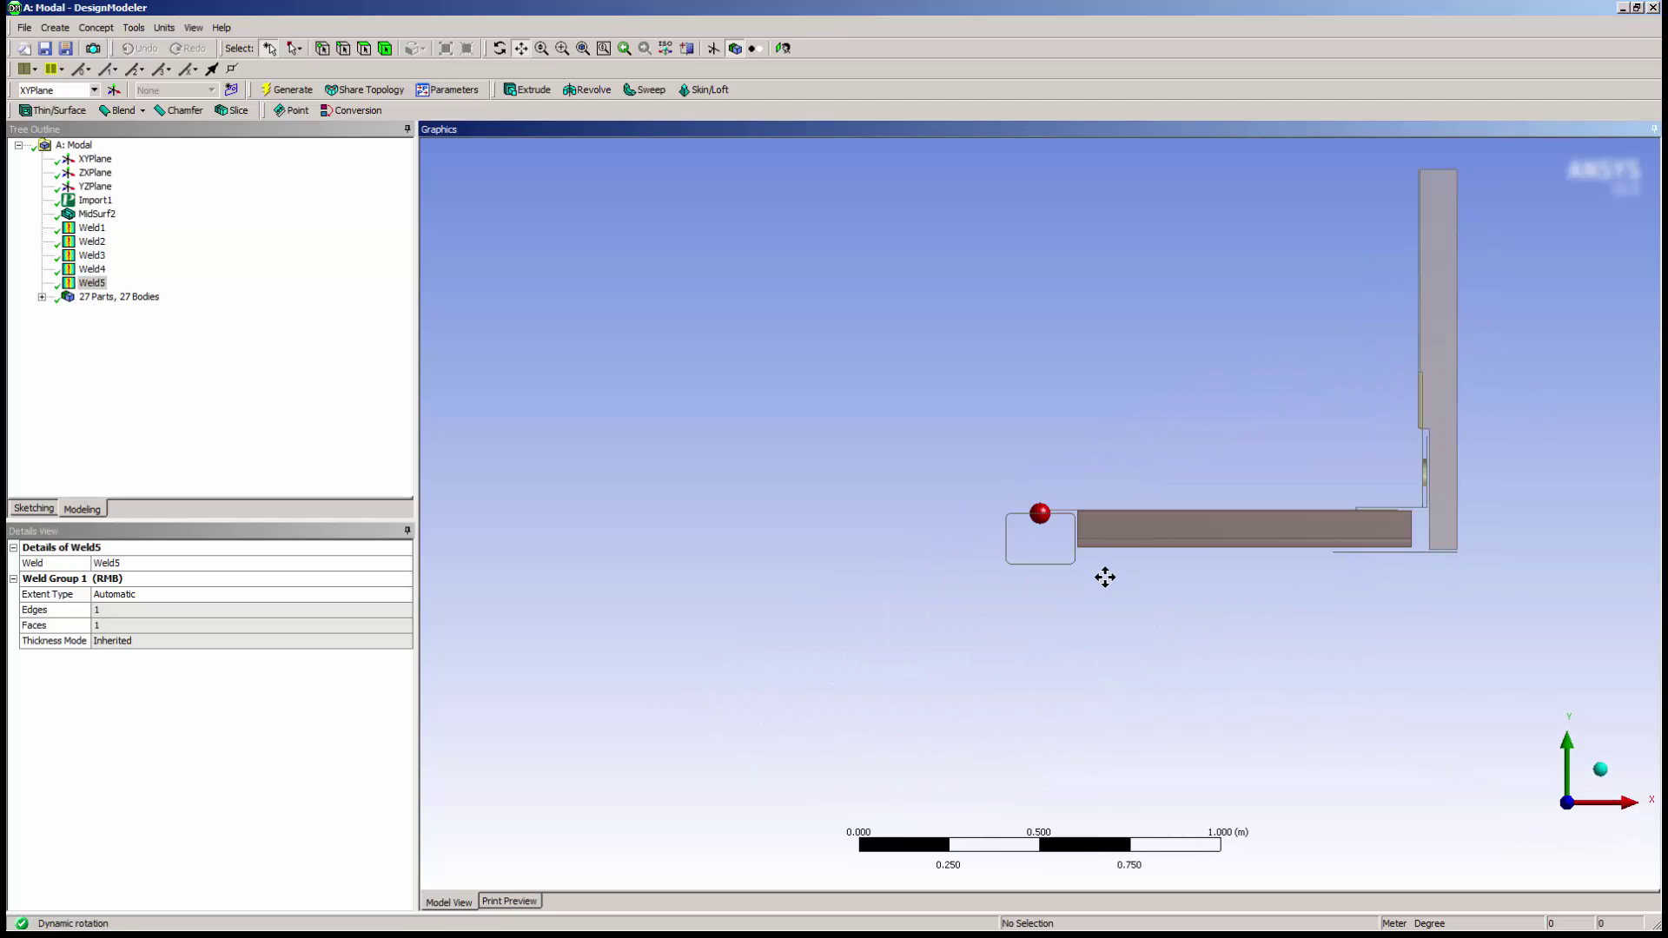
{"action": "middle_click_drag", "start_coordinate": [1105, 577], "coordinate": [1092, 544]}
{"action": "right_click_drag", "start_coordinate": [1373, 701], "coordinate": [675, 333]}
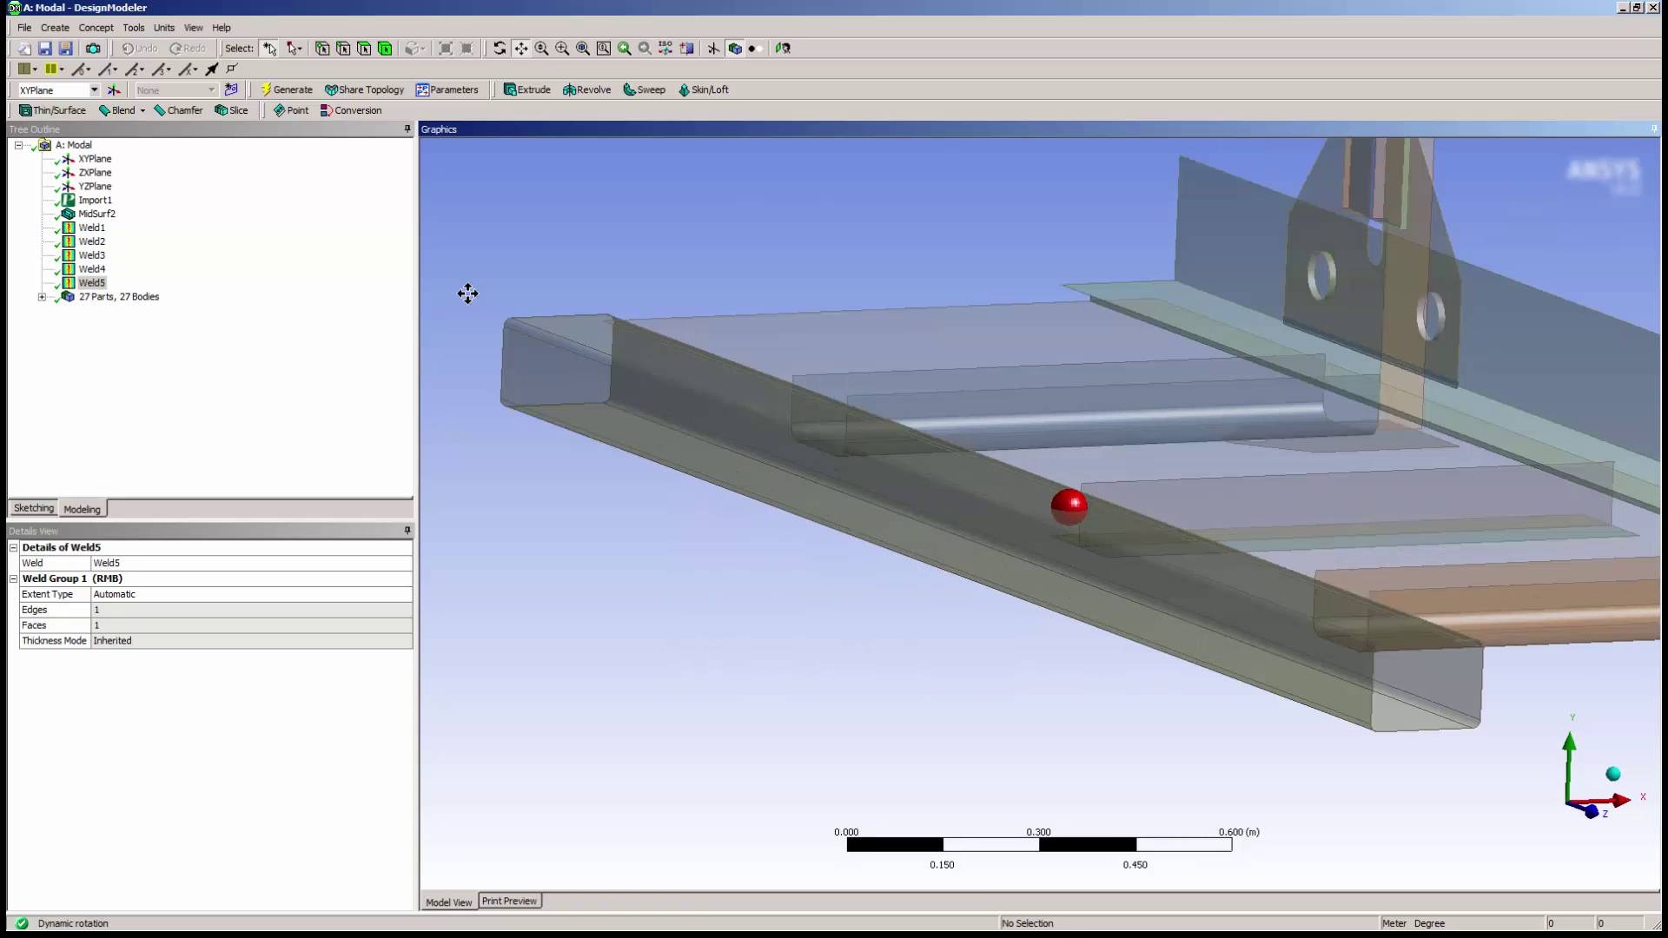
- Start a sixth Weld feature and select end edges of the middle and far crossmembers facing the box-section rail
{"action": "left_click", "coordinate": [133, 27]}
{"action": "left_click", "coordinate": [148, 363]}
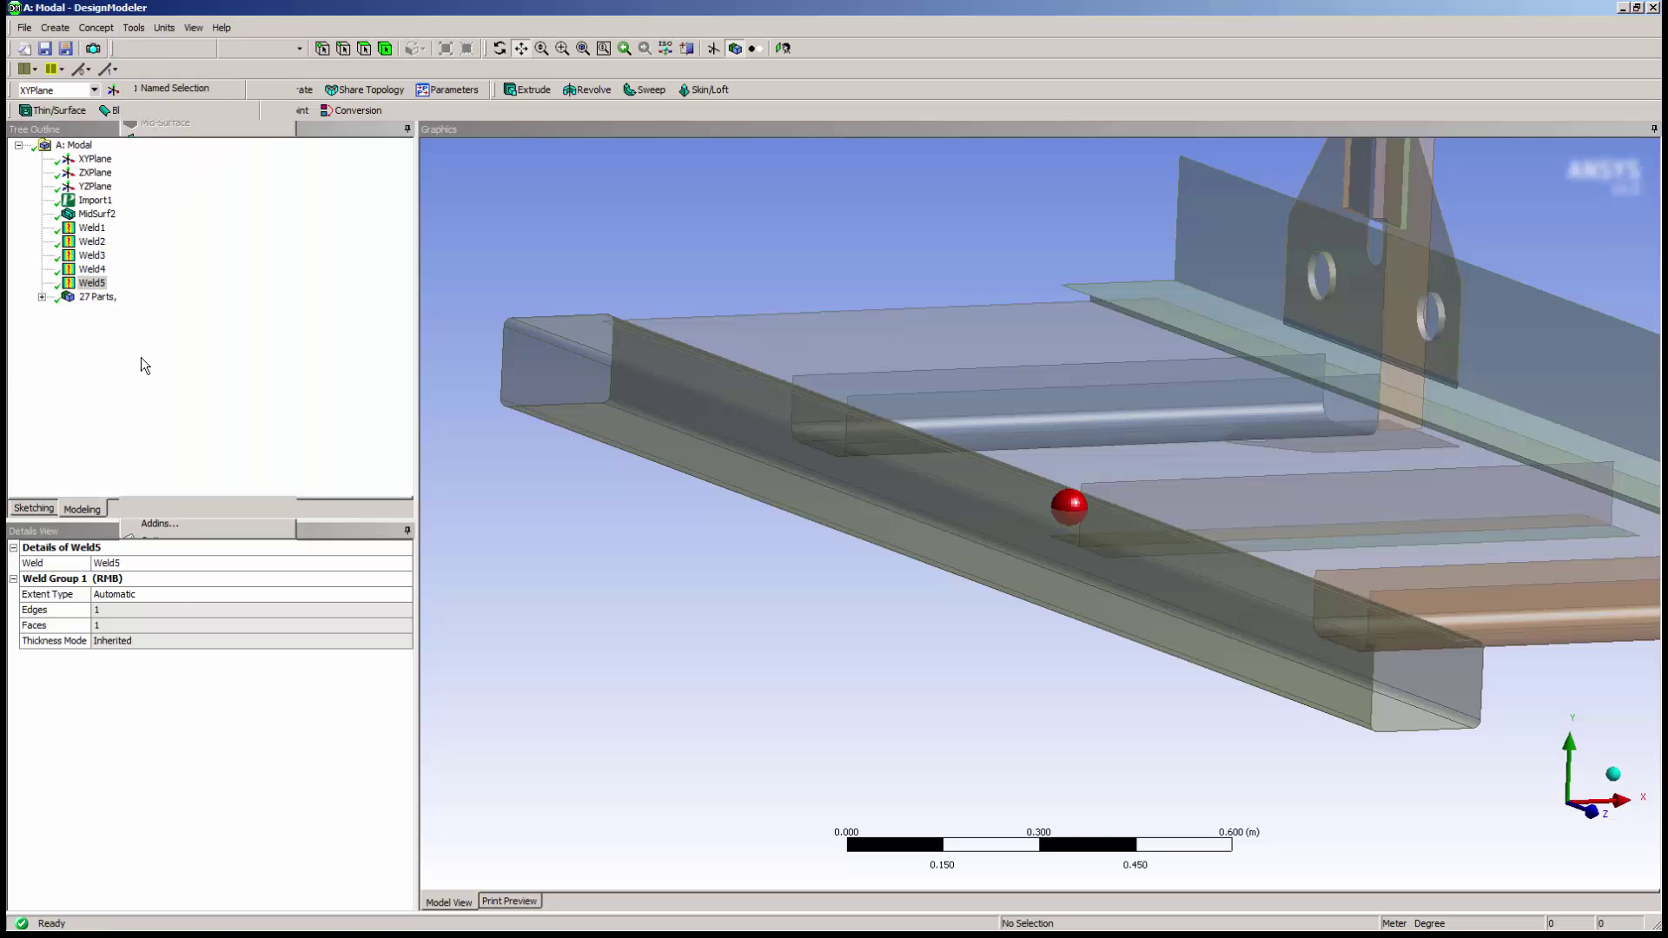
{"action": "left_click", "coordinate": [1091, 555]}
{"action": "left_click", "coordinate": [1067, 540], "text": "ctrl"}
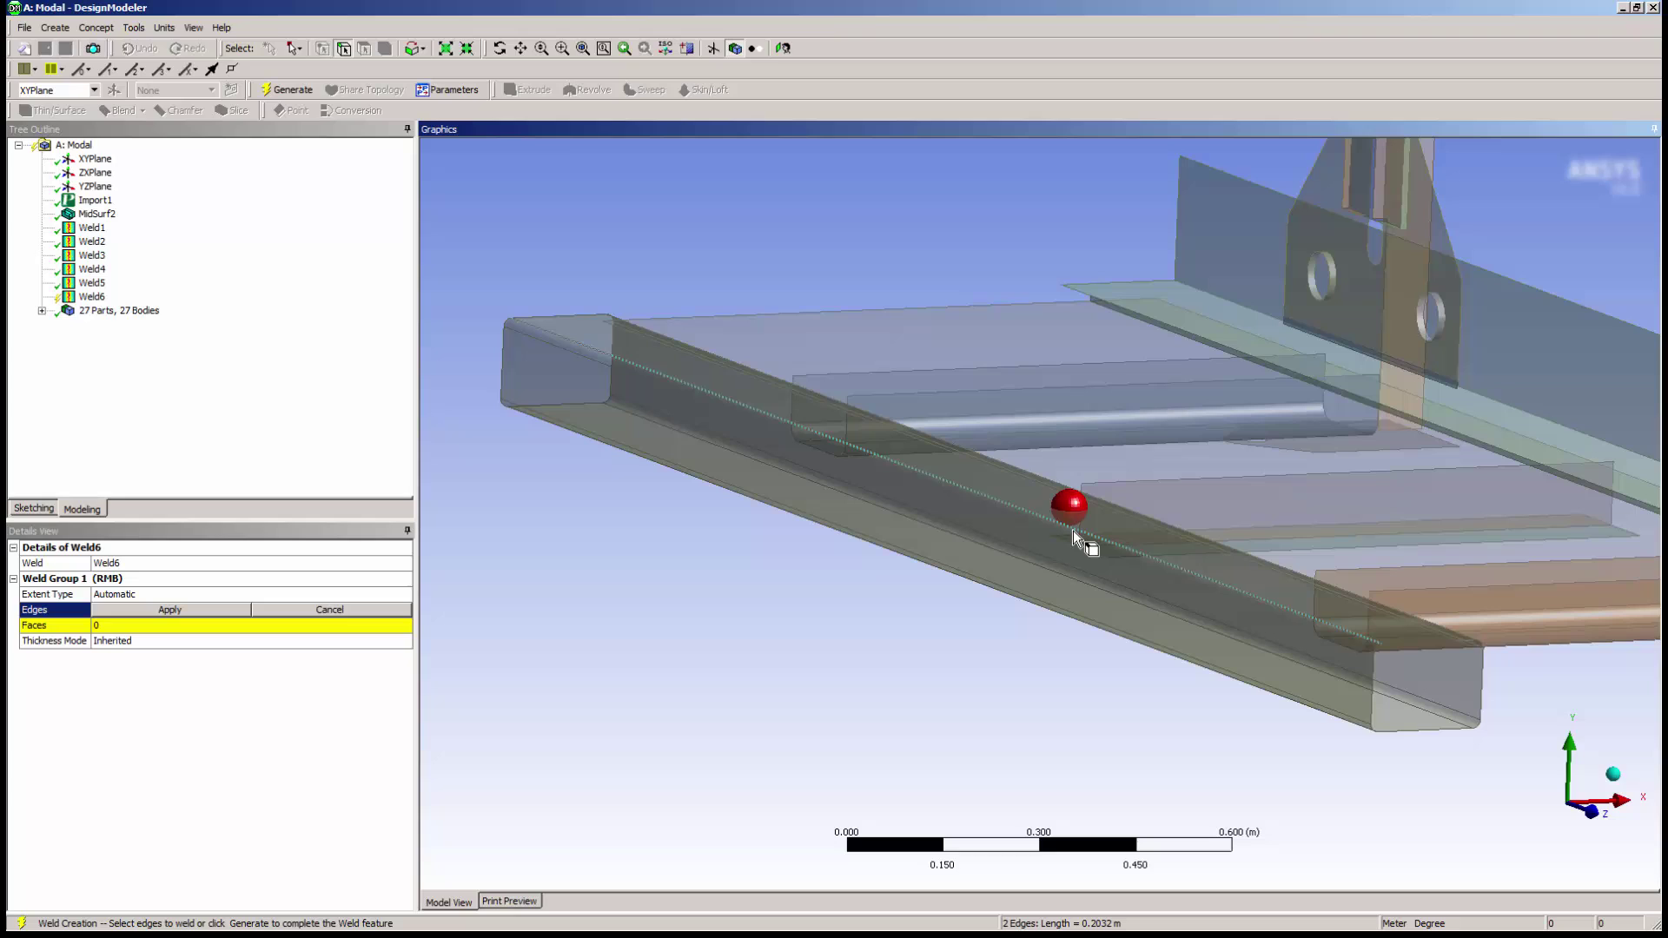
{"action": "left_click", "coordinate": [1077, 535], "text": "ctrl"}
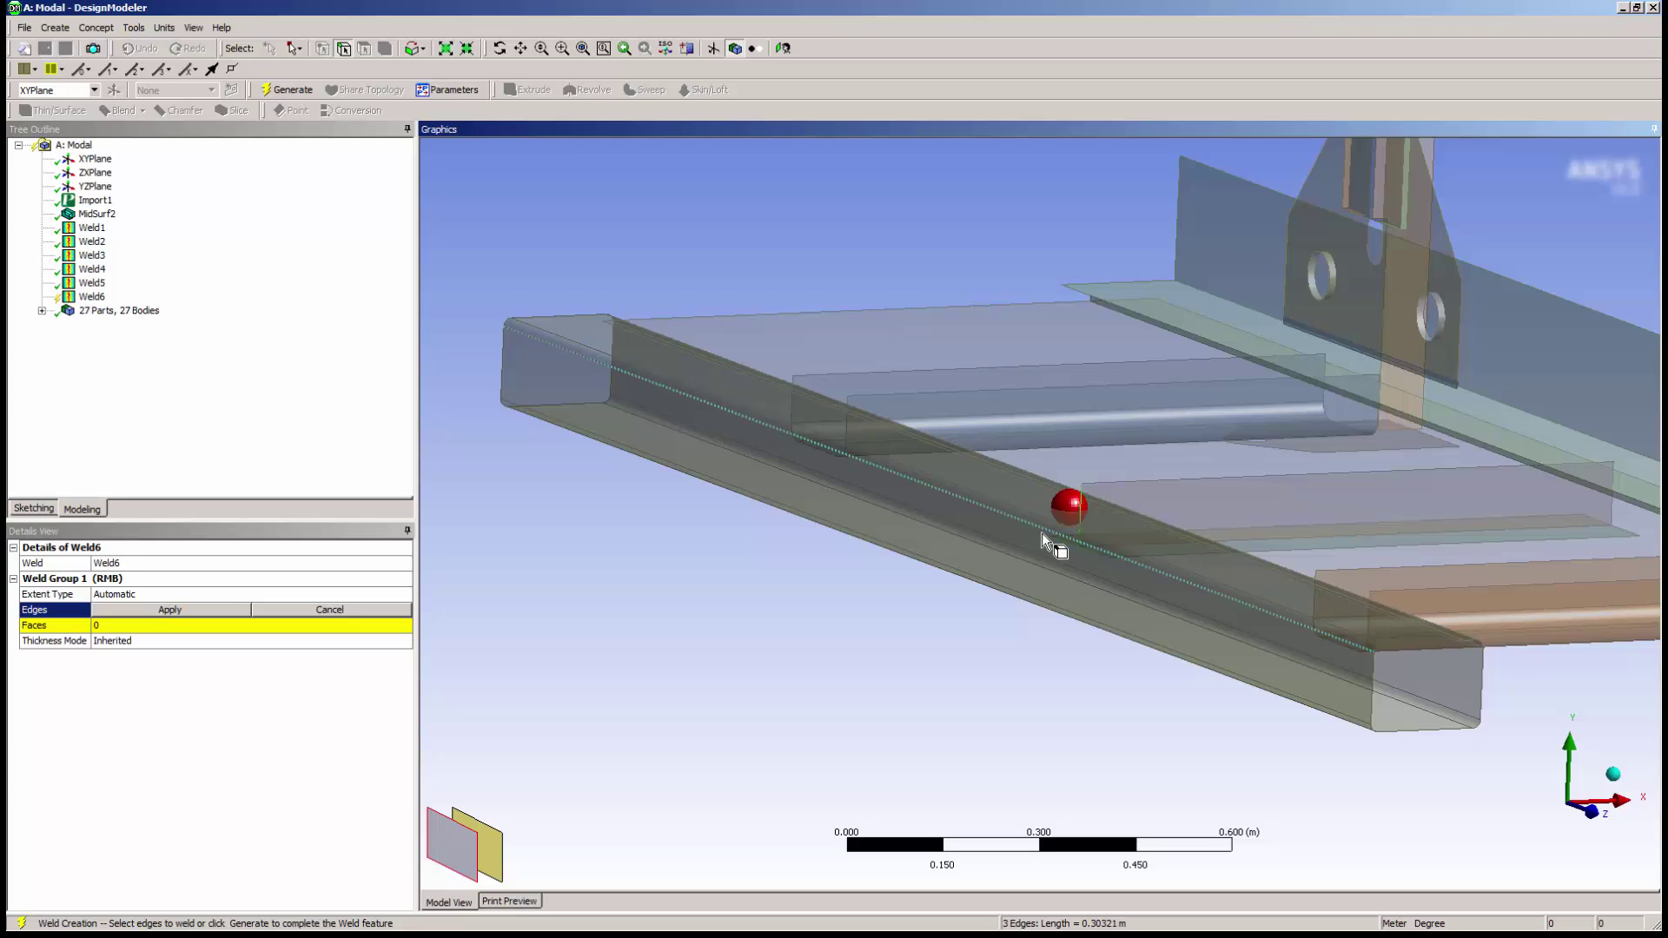
{"action": "left_click", "coordinate": [846, 430], "text": "ctrl"}
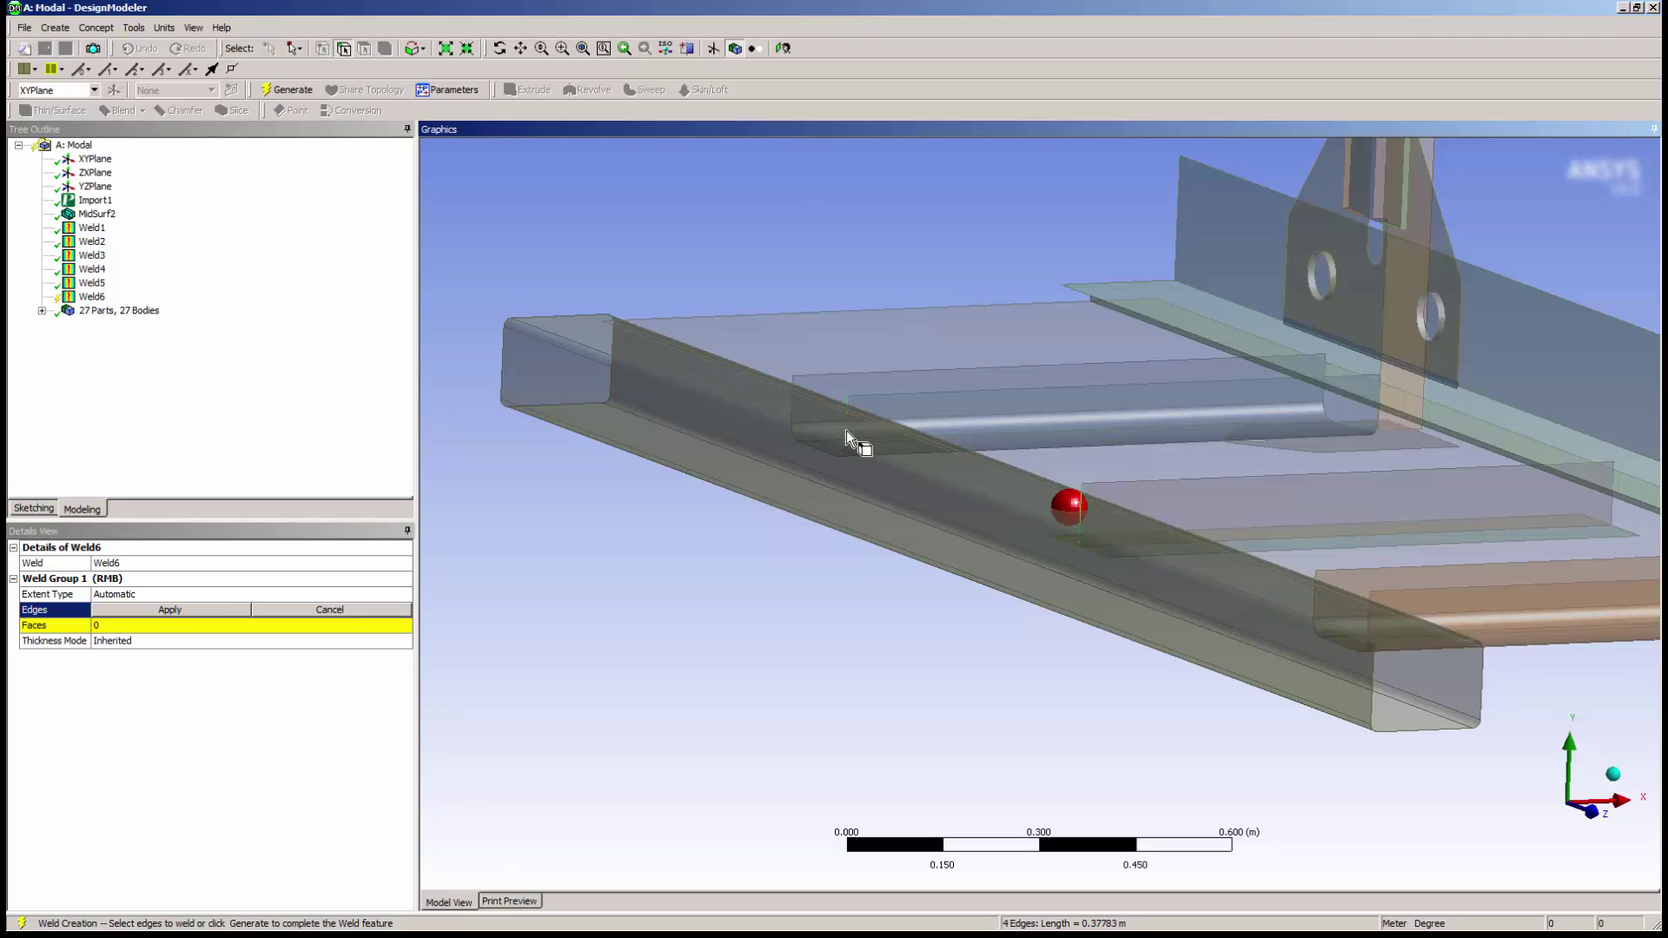
- Extend the selection along the crossmembers' end profiles, add the near crossmember's end profile, and assign all of them as the sixth weld's edges
{"action": "left_click", "coordinate": [422, 48]}
{"action": "left_click", "coordinate": [452, 67]}
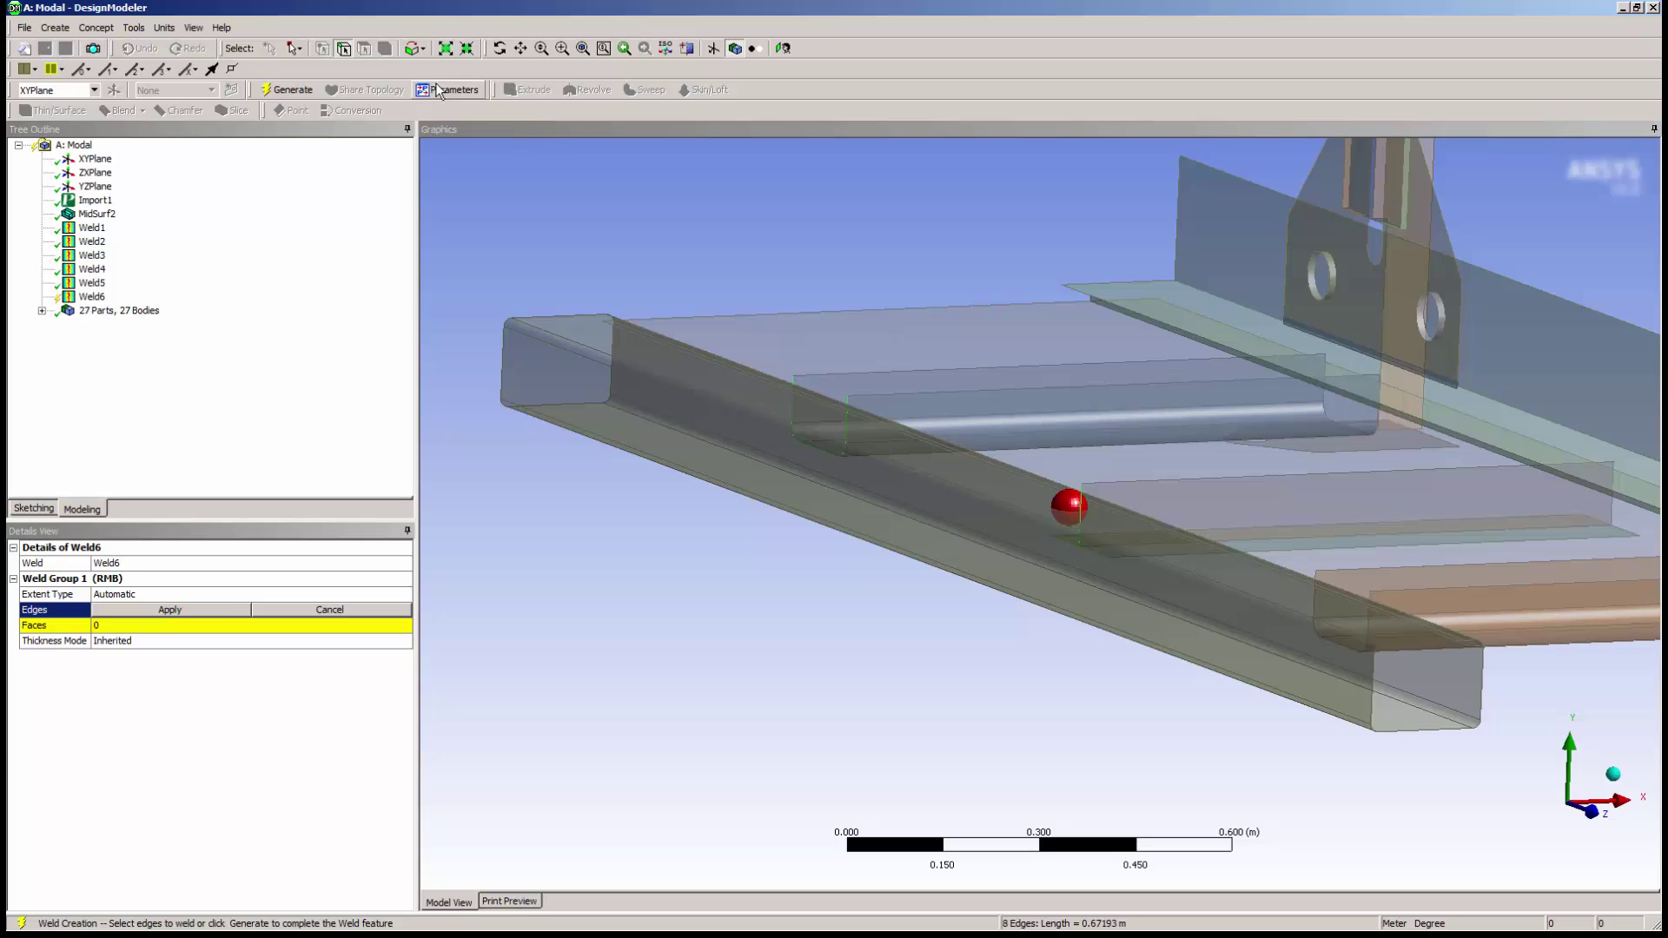
{"action": "left_click", "coordinate": [1368, 622], "text": "ctrl"}
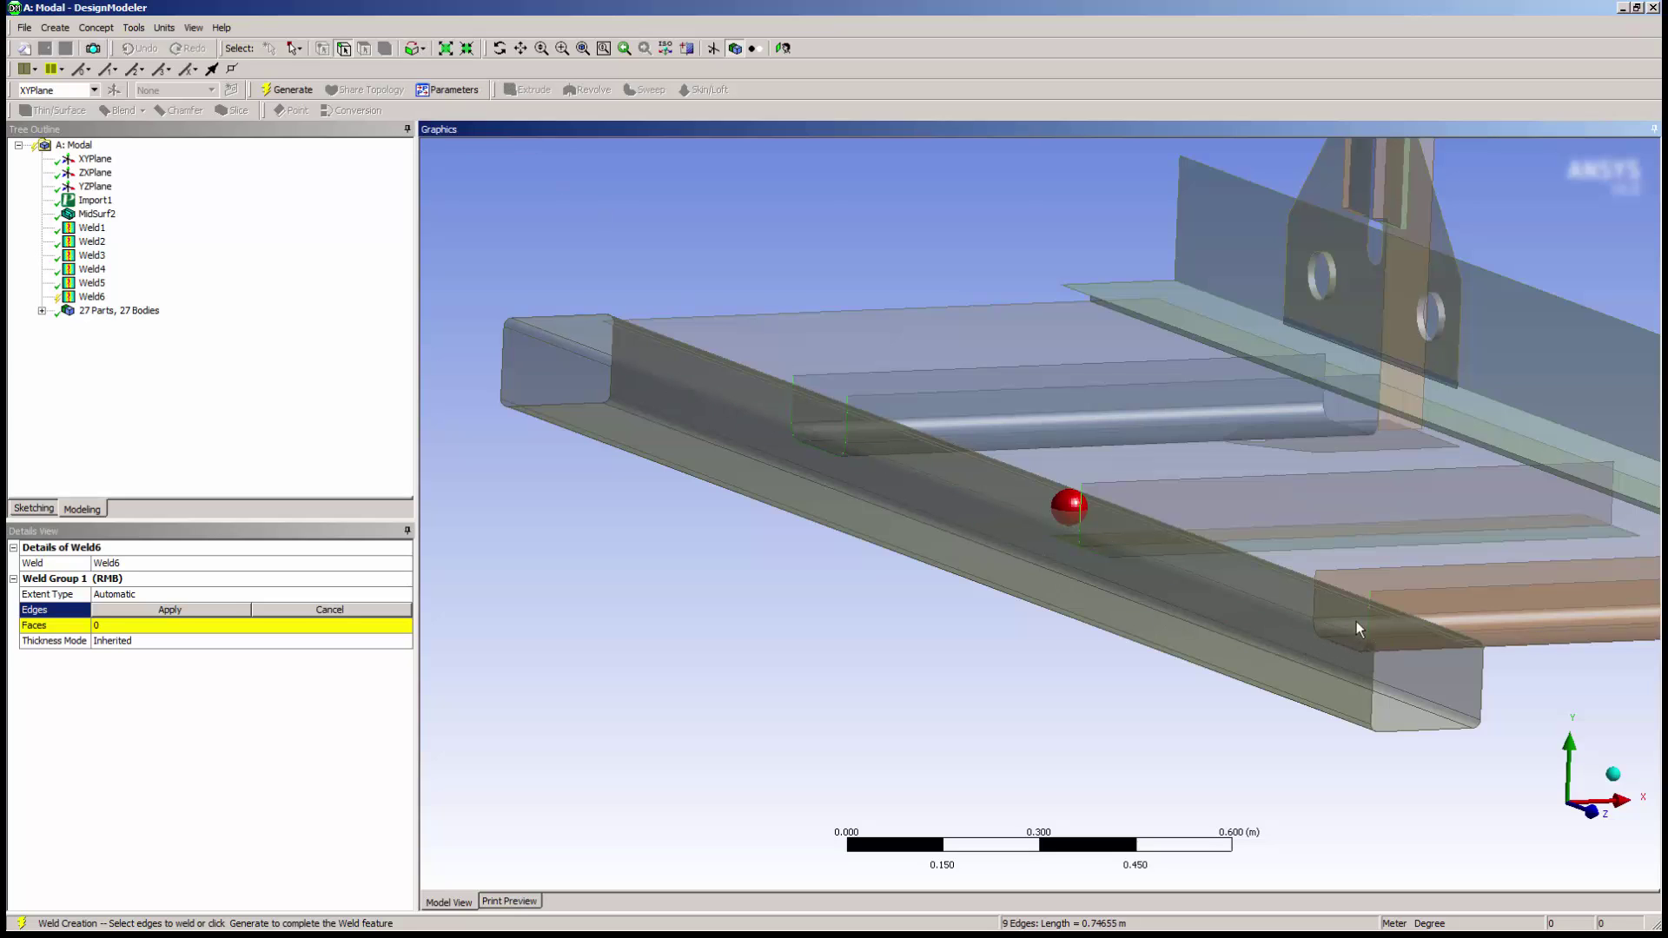
{"action": "left_click", "coordinate": [421, 48]}
{"action": "left_click", "coordinate": [452, 86]}
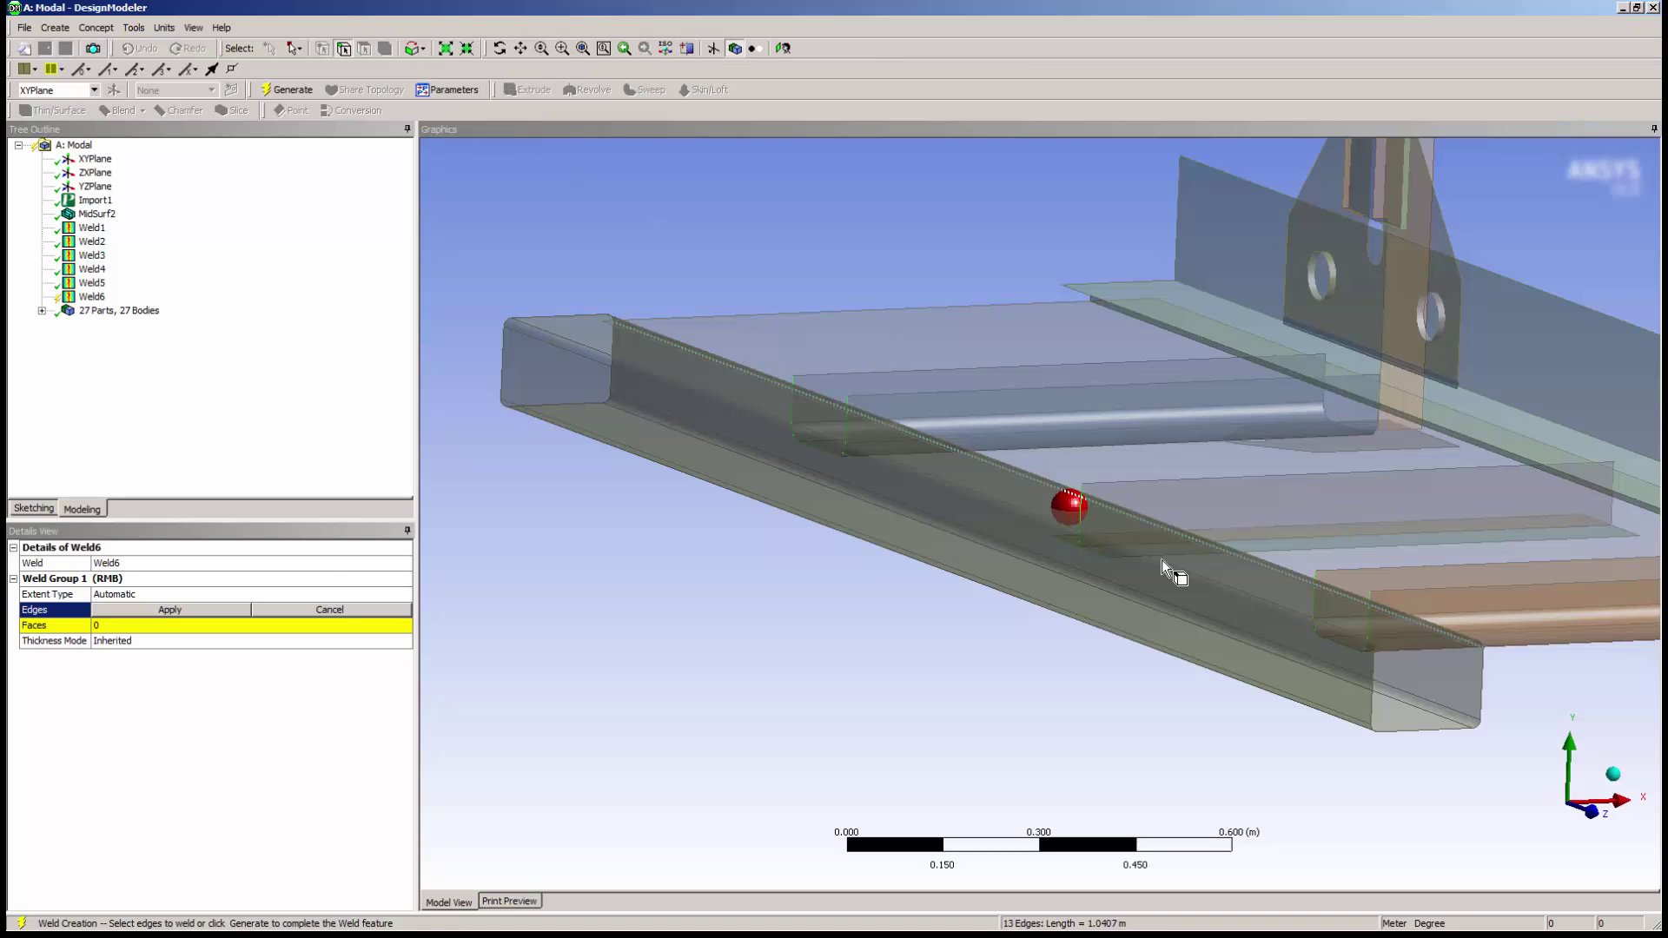
{"action": "middle_click_drag", "start_coordinate": [1444, 662], "coordinate": [1311, 650]}
{"action": "left_click", "coordinate": [170, 612]}
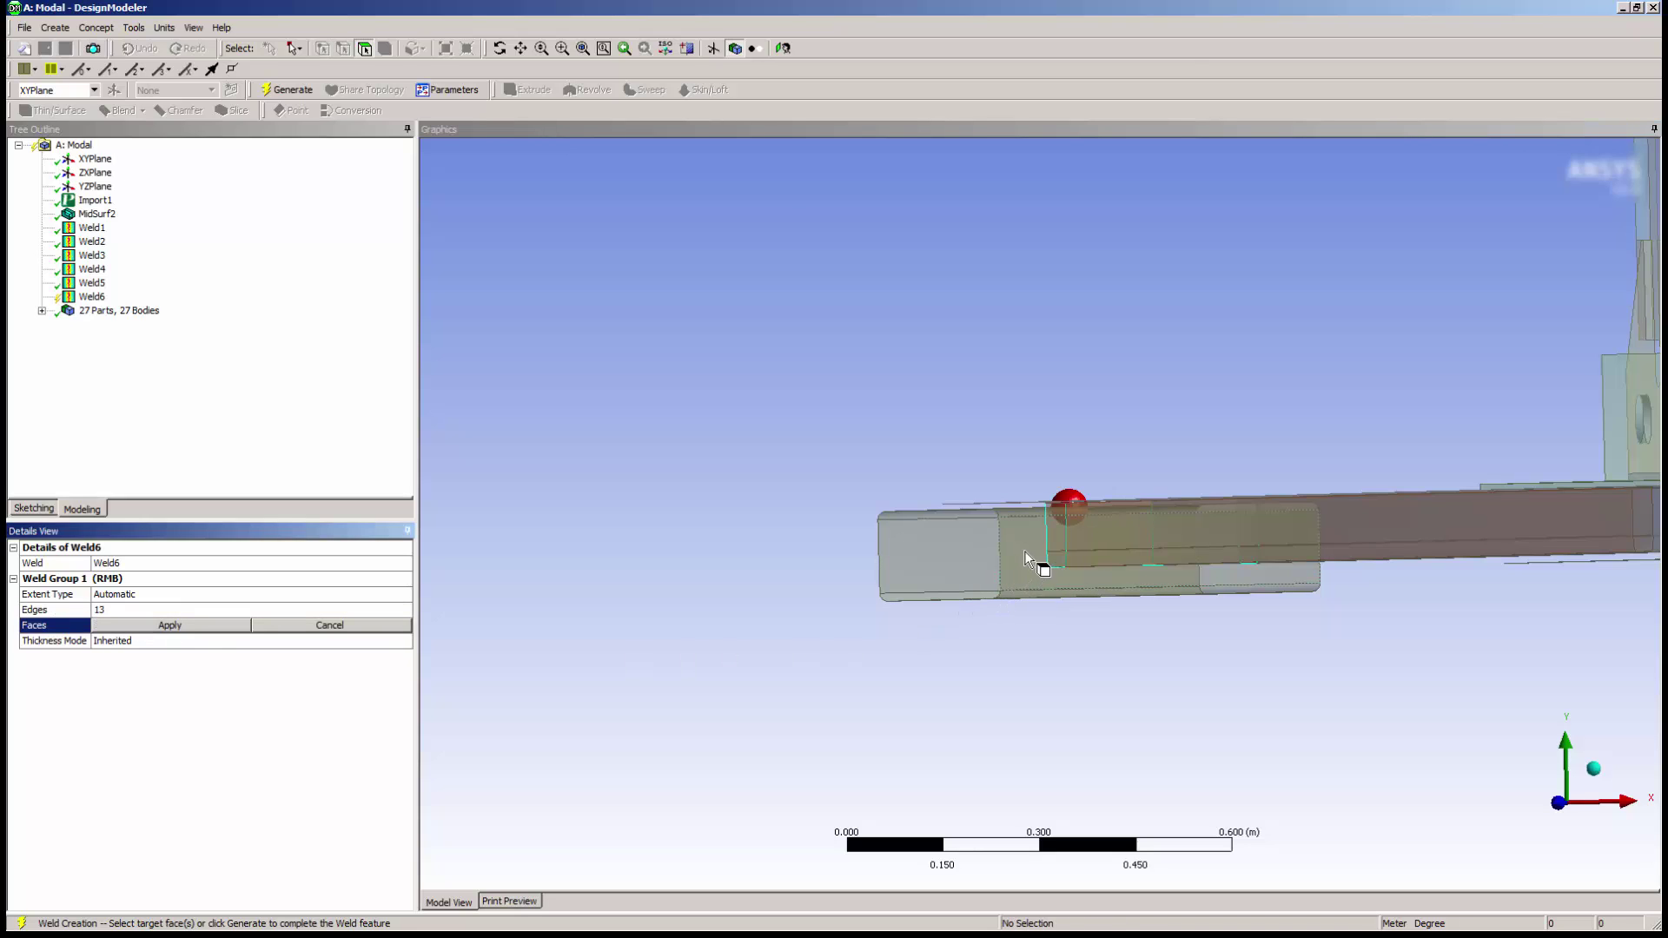
- Assign the box-section rail's side face facing the crossmembers as the sixth weld's target, generate it, and show the whole frame in isometric view
{"action": "left_click", "coordinate": [1026, 553]}
{"action": "left_click", "coordinate": [170, 626]}
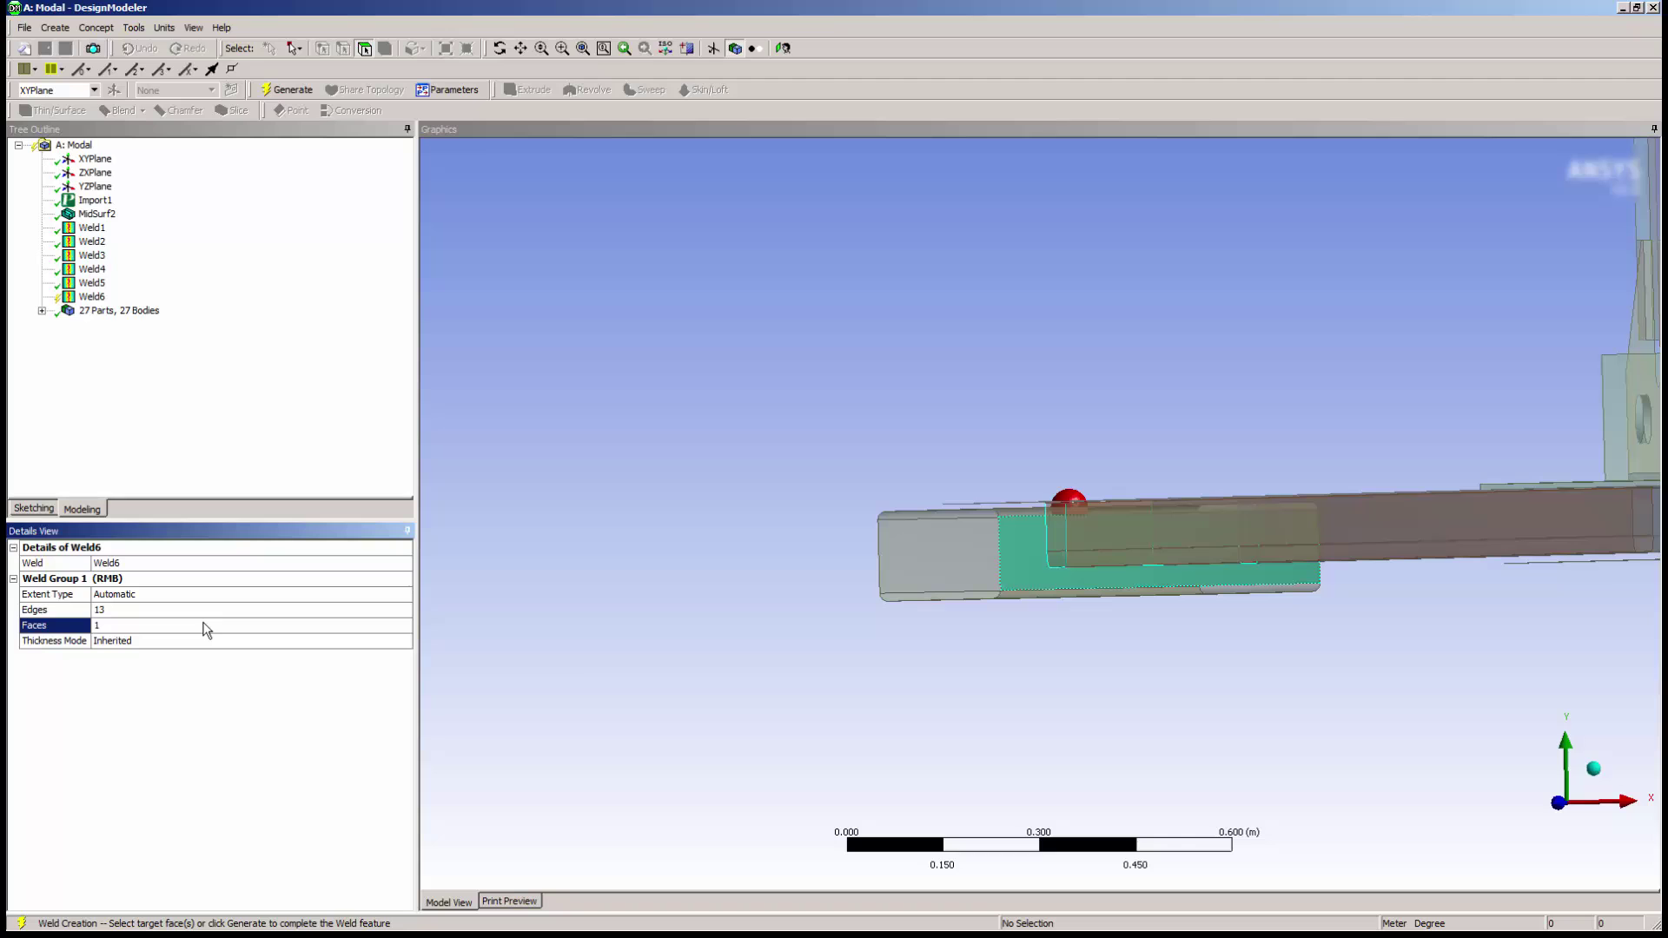
{"action": "left_click", "coordinate": [293, 90]}
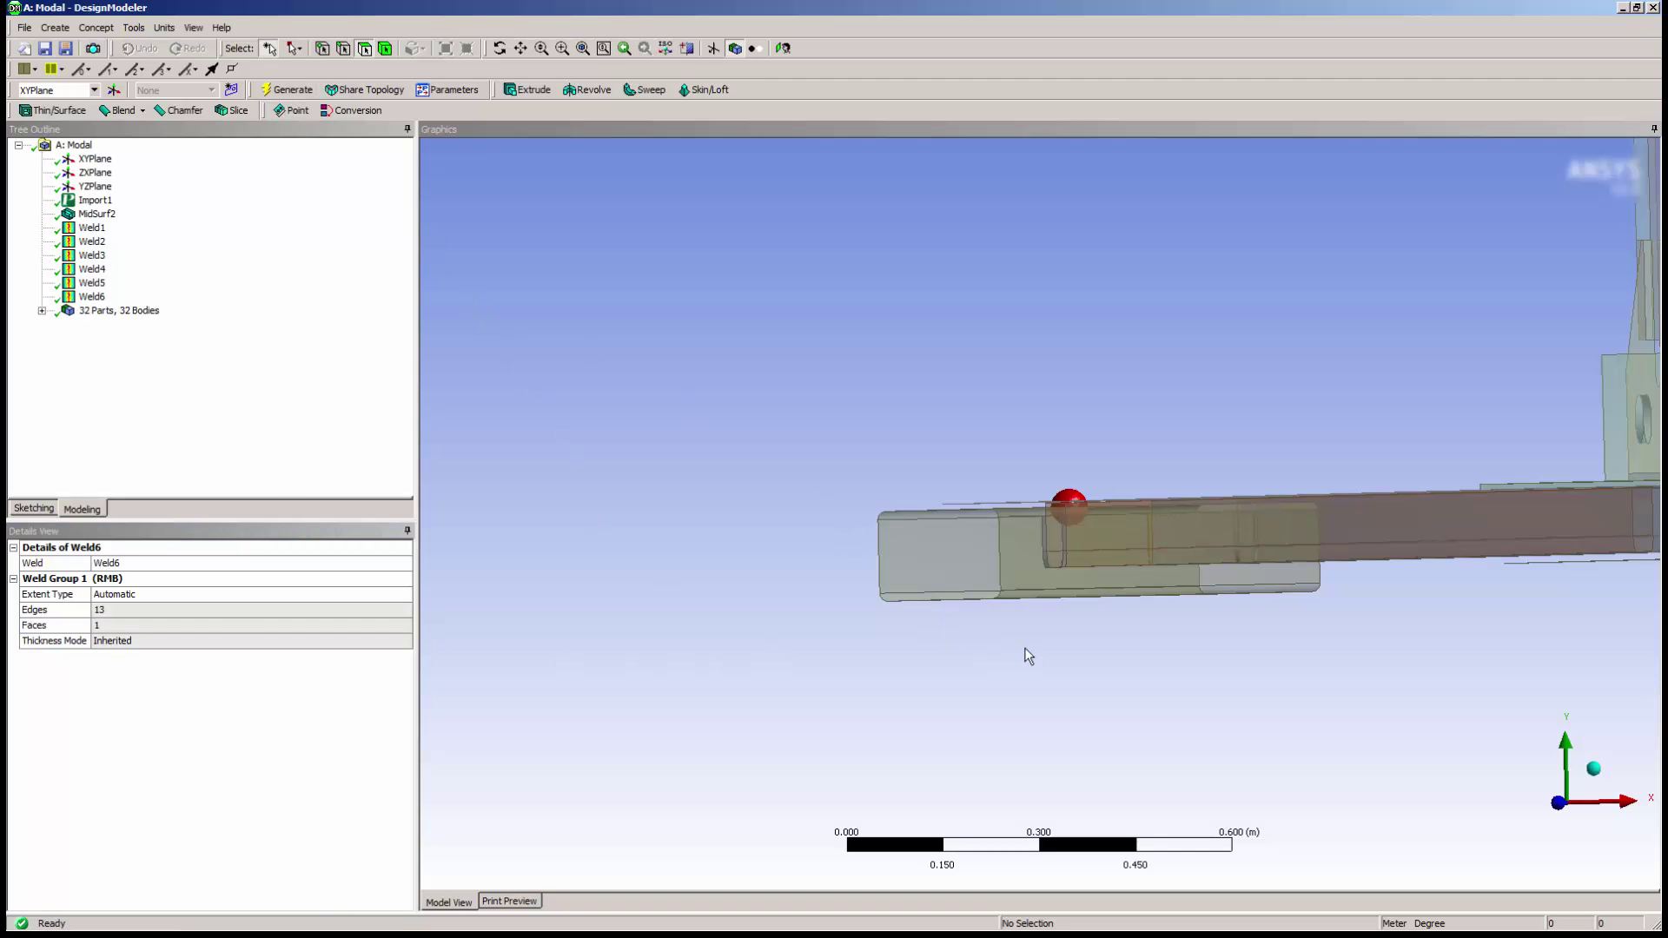
{"action": "middle_click_drag", "start_coordinate": [1024, 648], "coordinate": [859, 471]}
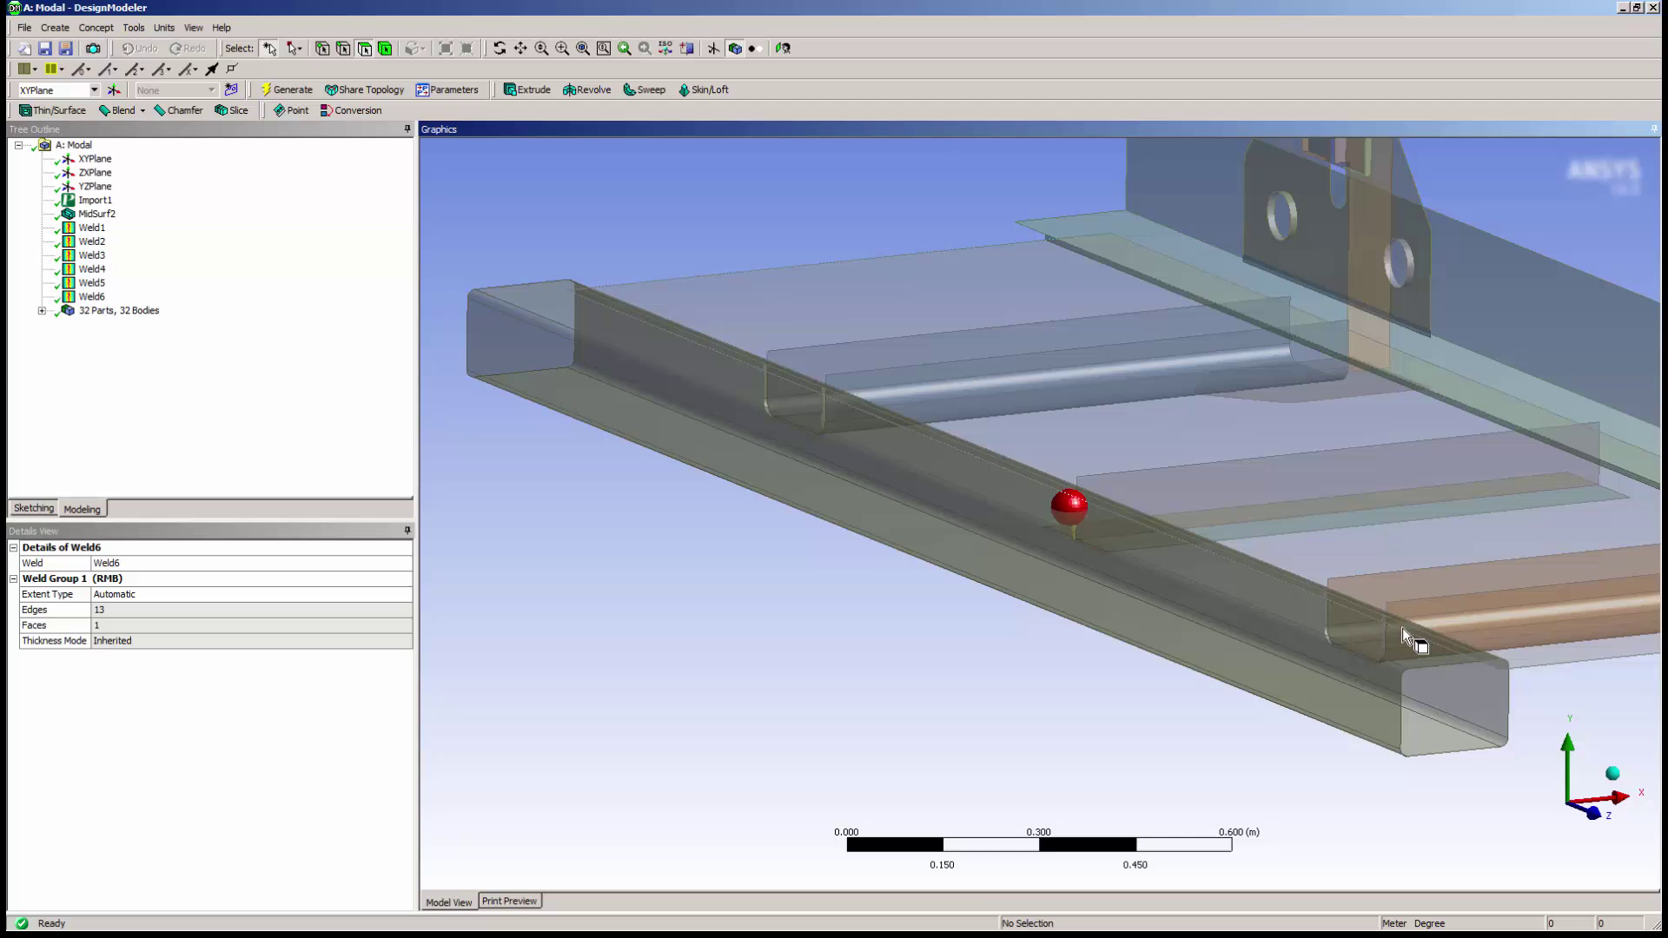
{"action": "left_click", "coordinate": [1613, 782]}
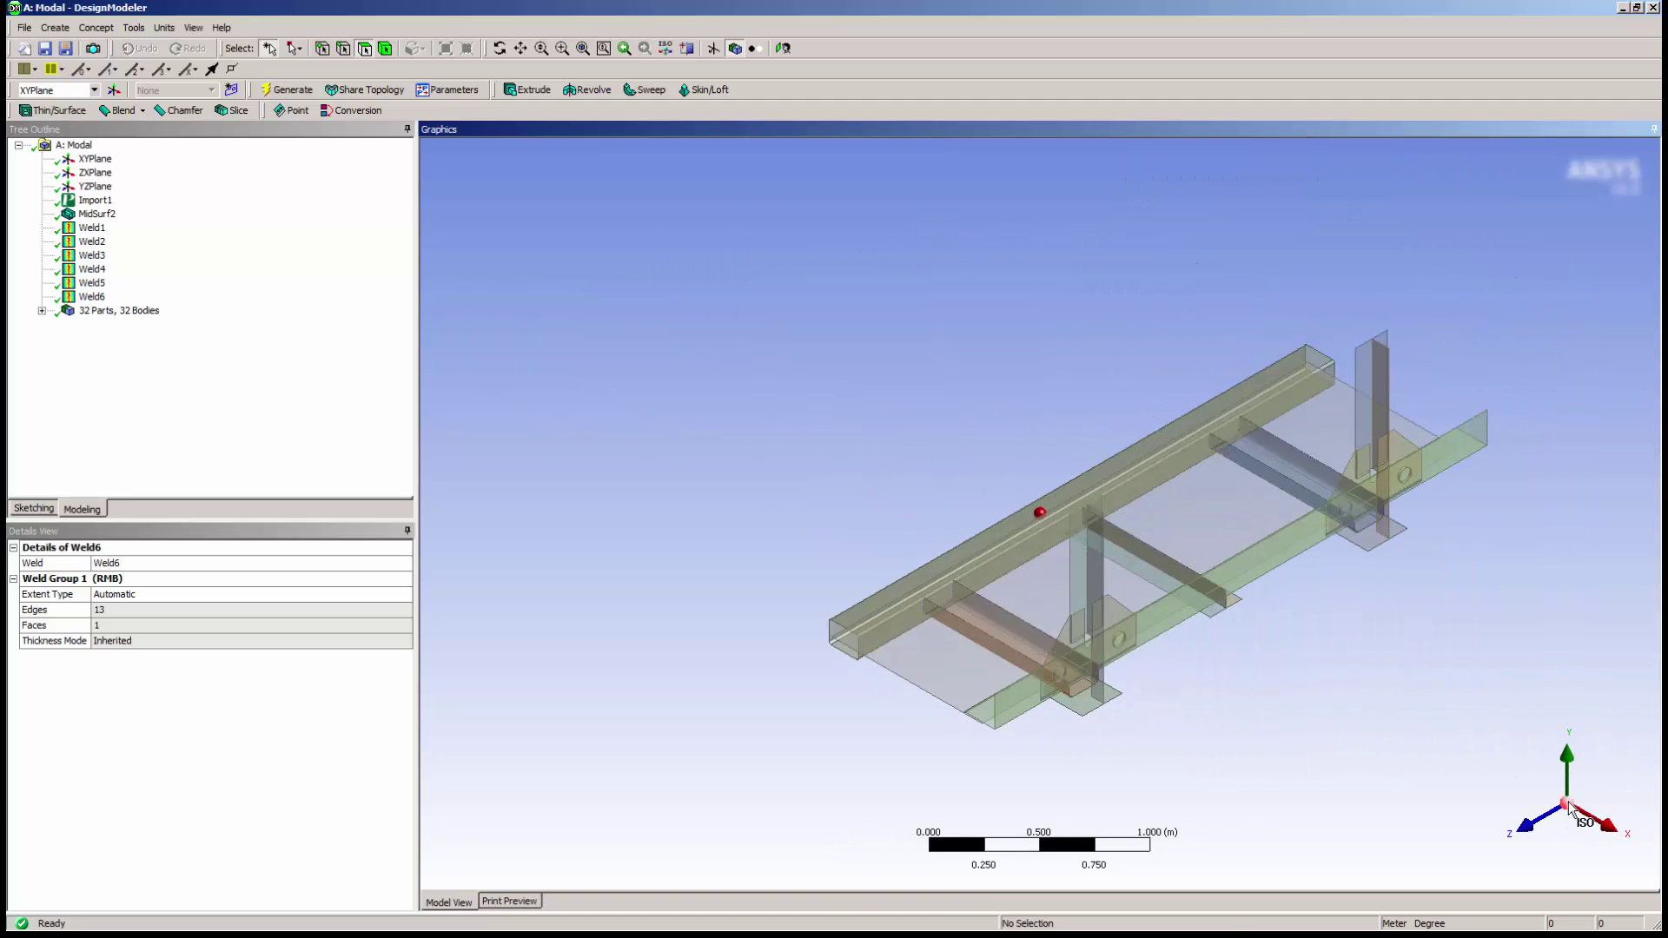